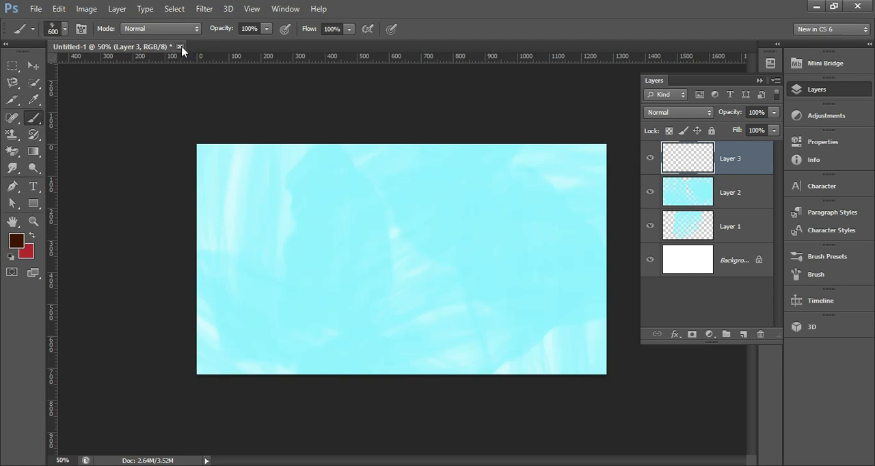
Step: Close the open painting without saving and create a new white 1280 × 720 px RGB document at 300 pixels/inch
{"action": "left_click", "coordinate": [180, 46]}
{"action": "left_click", "coordinate": [442, 189]}
{"action": "left_click", "coordinate": [33, 8]}
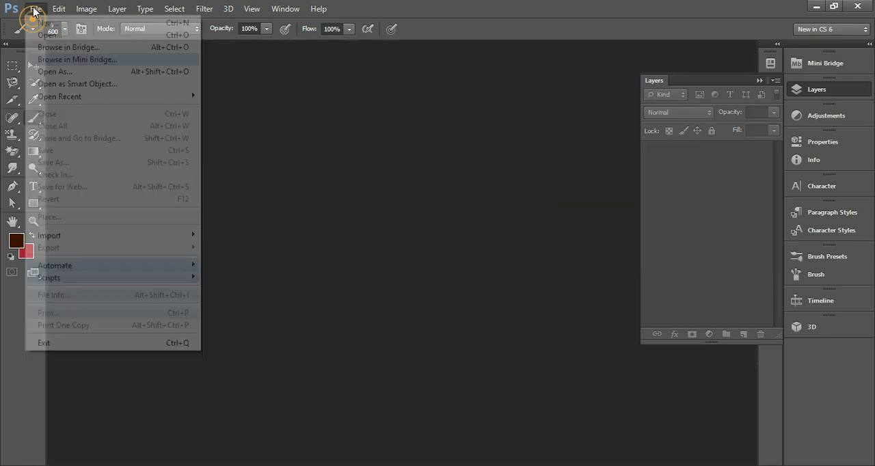
{"action": "left_click", "coordinate": [48, 22]}
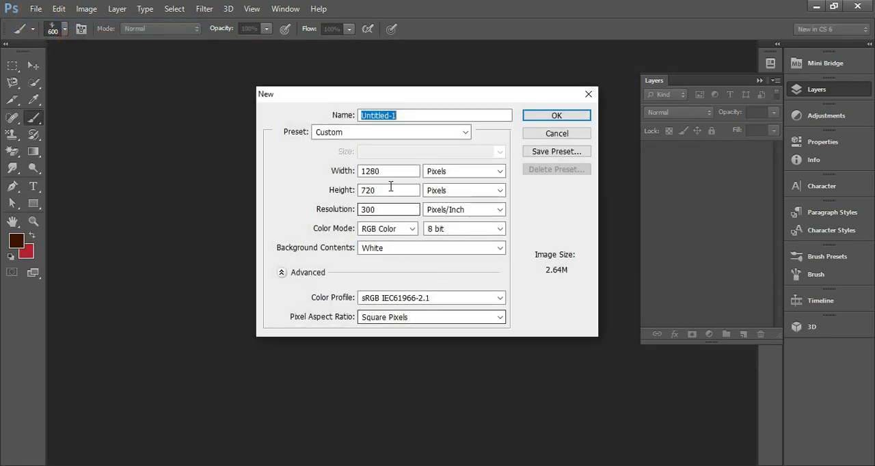
{"action": "left_click", "coordinate": [556, 114]}
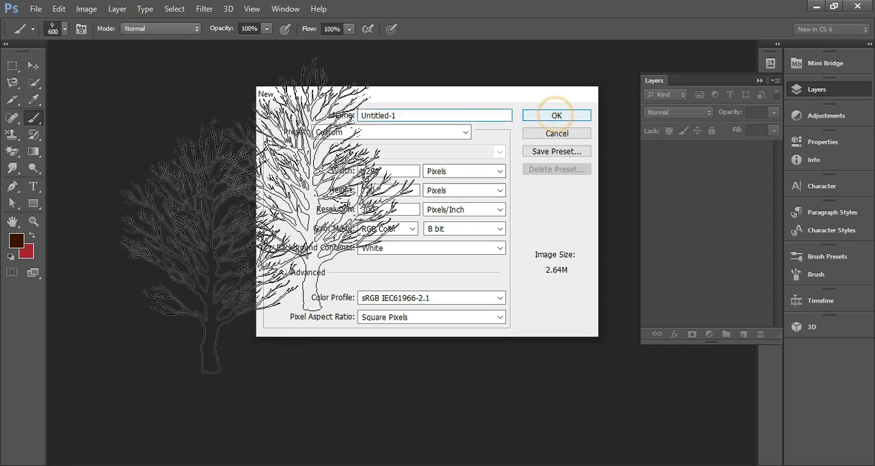
Step: Add a new empty layer above the white background
{"action": "left_click", "coordinate": [808, 91]}
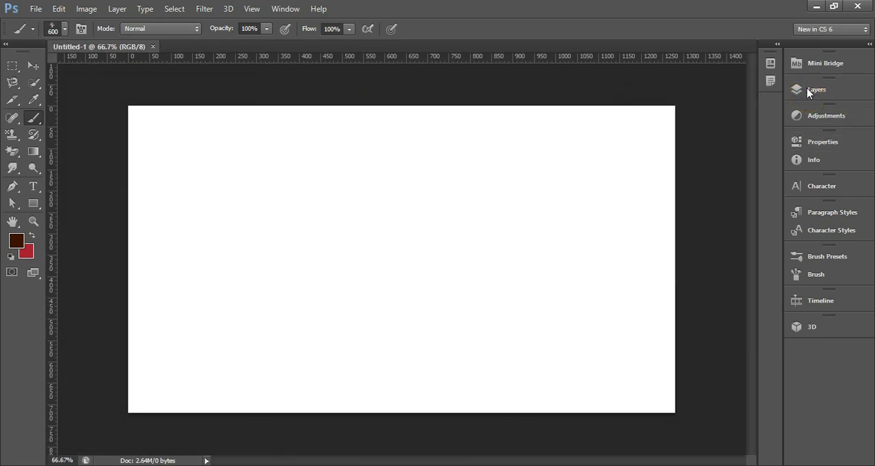
{"action": "left_click", "coordinate": [808, 91]}
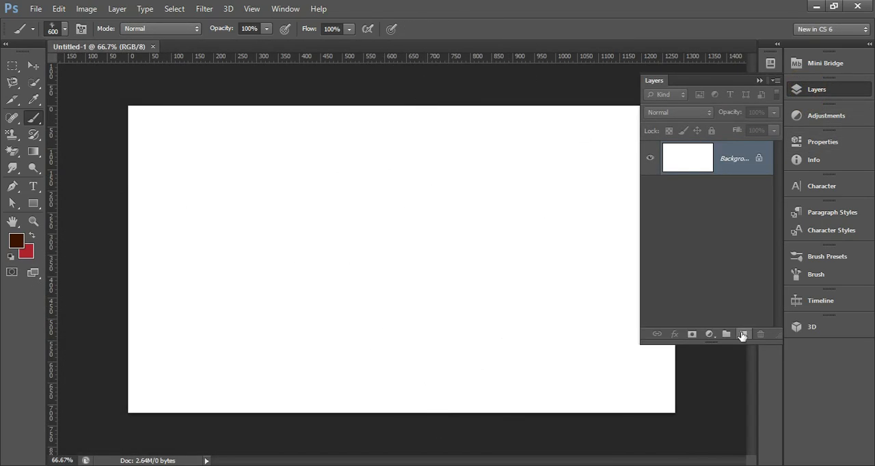
{"action": "left_click", "coordinate": [741, 334]}
Step: Choose the 771 px soft cloud-like brush tip for the Brush tool
{"action": "left_click", "coordinate": [58, 30]}
{"action": "scroll", "coordinate": [121, 303], "scroll_direction": "down", "scroll_amount": 8}
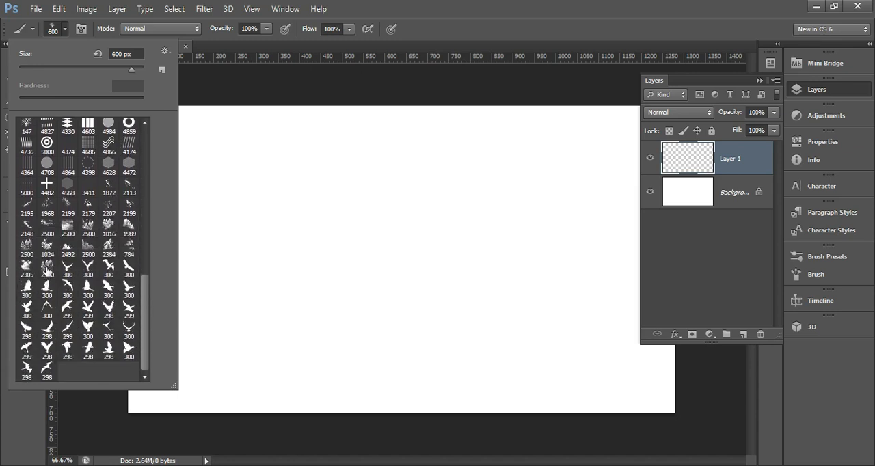
{"action": "scroll", "coordinate": [86, 229], "scroll_direction": "up", "scroll_amount": 8}
{"action": "scroll", "coordinate": [80, 220], "scroll_direction": "up", "scroll_amount": 3}
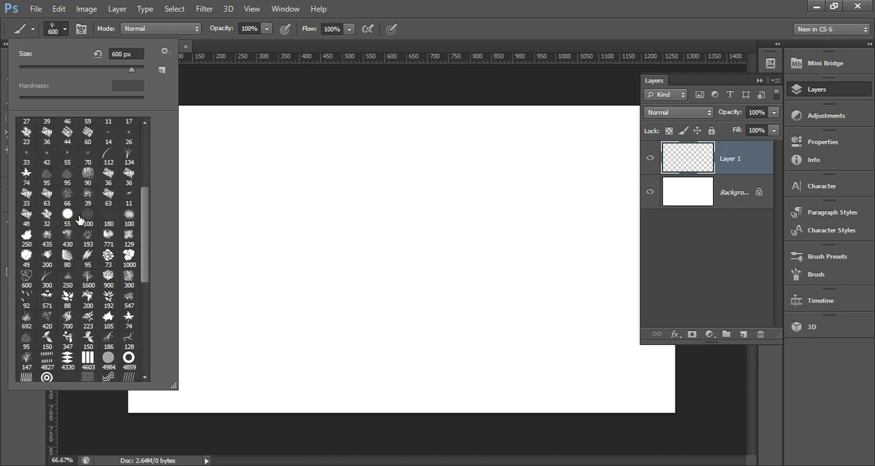
{"action": "left_click", "coordinate": [107, 235]}
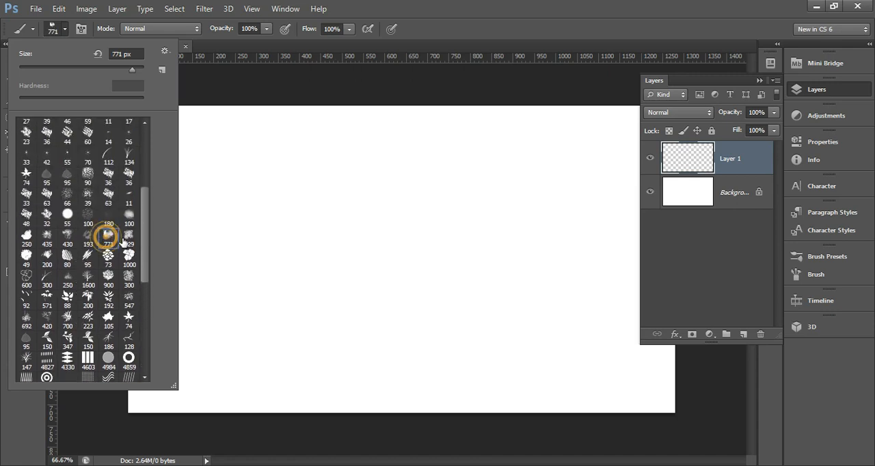
{"action": "left_click", "coordinate": [55, 27]}
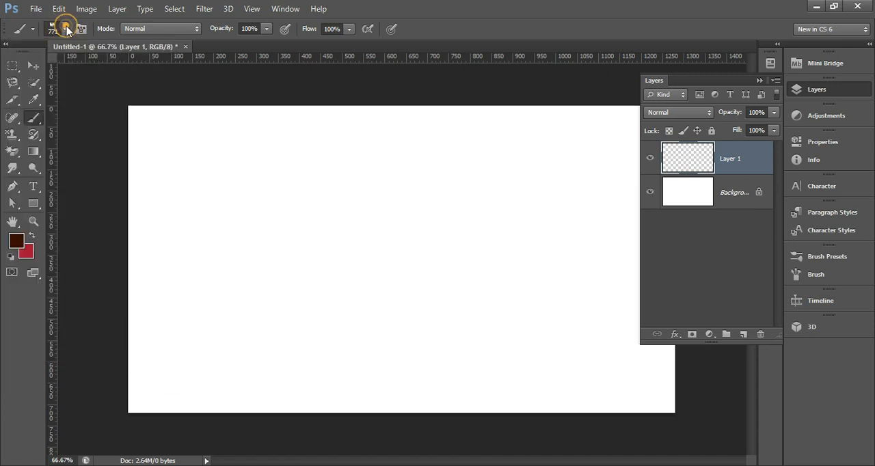
Step: Set the foreground color to light turquoise, #72feef
{"action": "left_click", "coordinate": [17, 240]}
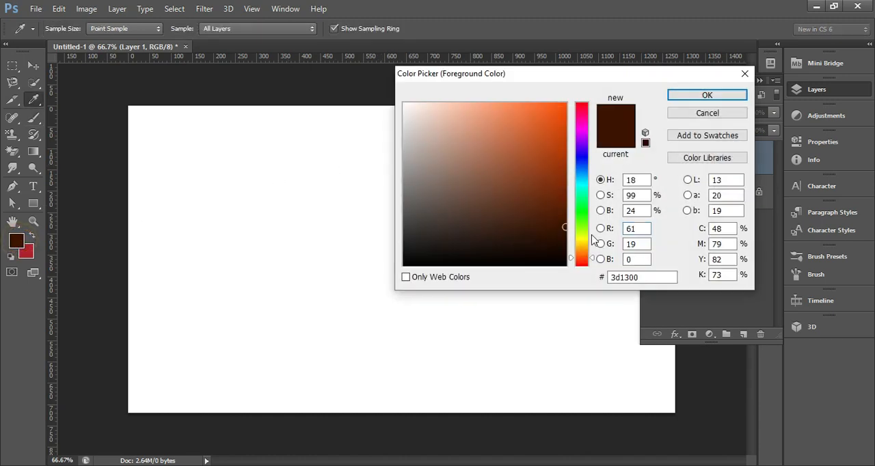
{"action": "left_click", "coordinate": [584, 187]}
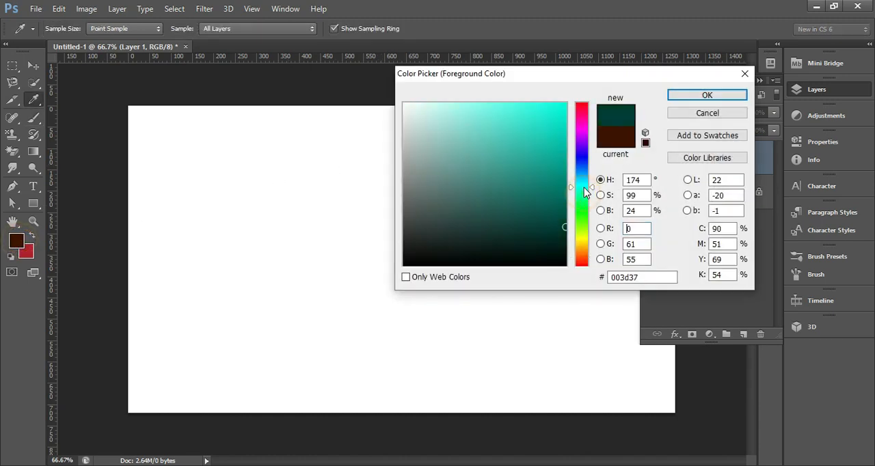
{"action": "left_click", "coordinate": [492, 104]}
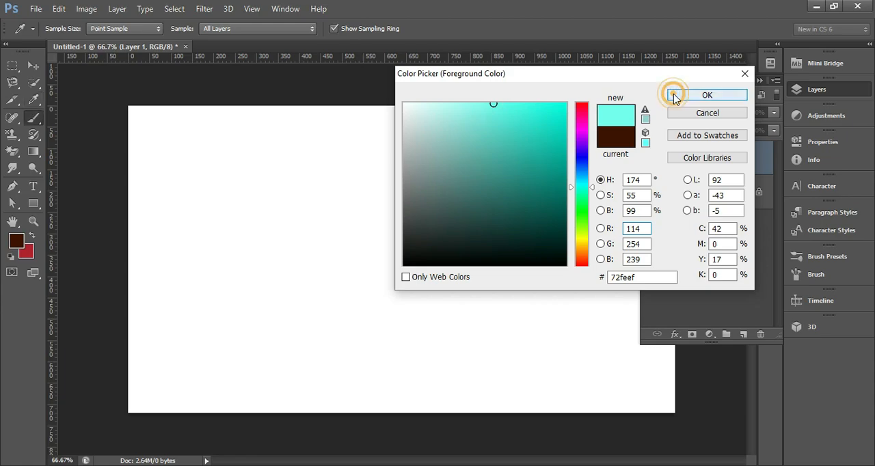
{"action": "left_click", "coordinate": [670, 94]}
Step: Paint turquoise over nearly the whole canvas on the new layer, leaving a few faint white cloudy patches
{"action": "left_click", "coordinate": [229, 207]}
{"action": "mouse_move", "coordinate": [410, 219]}
{"action": "left_mouse_down"}
{"action": "mouse_move", "coordinate": [381, 269]}
{"action": "mouse_move", "coordinate": [468, 283]}
{"action": "mouse_move", "coordinate": [492, 259]}
{"action": "left_mouse_up"}
{"action": "left_click", "coordinate": [811, 92]}
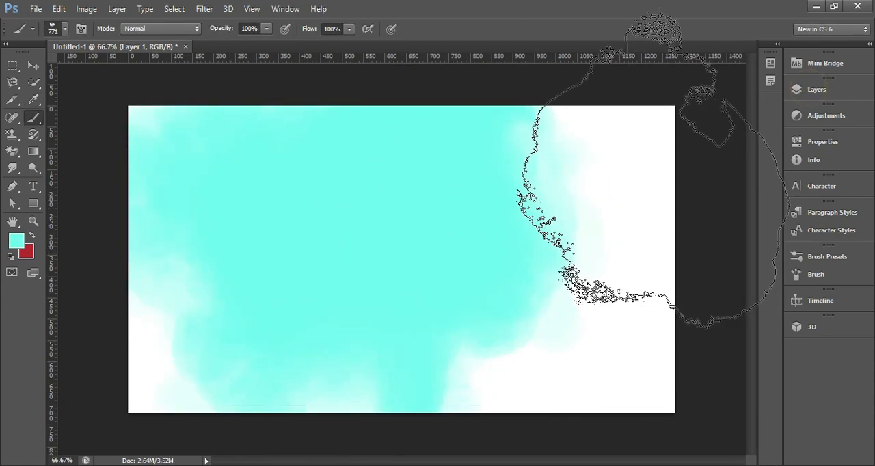
{"action": "mouse_move", "coordinate": [688, 195]}
{"action": "left_mouse_down"}
{"action": "mouse_move", "coordinate": [731, 244]}
{"action": "mouse_move", "coordinate": [644, 351]}
{"action": "mouse_move", "coordinate": [225, 396]}
{"action": "mouse_move", "coordinate": [171, 362]}
{"action": "mouse_move", "coordinate": [335, 382]}
{"action": "mouse_move", "coordinate": [499, 294]}
{"action": "mouse_move", "coordinate": [205, 164]}
{"action": "left_mouse_up"}
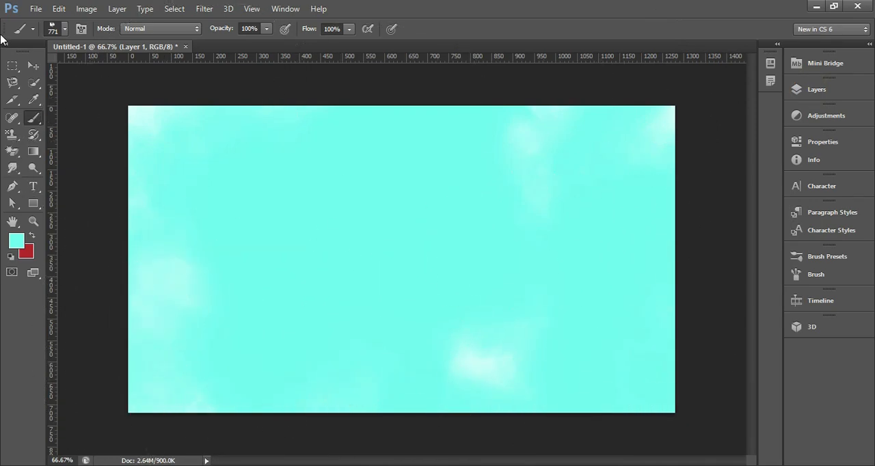
Step: Choose the 1600 px bare-tree brush tip for the Brush tool
{"action": "left_click", "coordinate": [33, 65]}
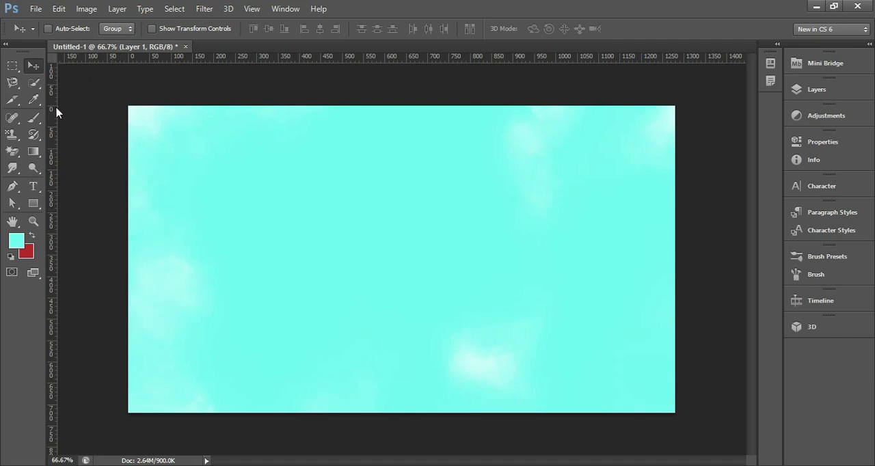
{"action": "key", "text": "b"}
{"action": "left_click", "coordinate": [63, 29]}
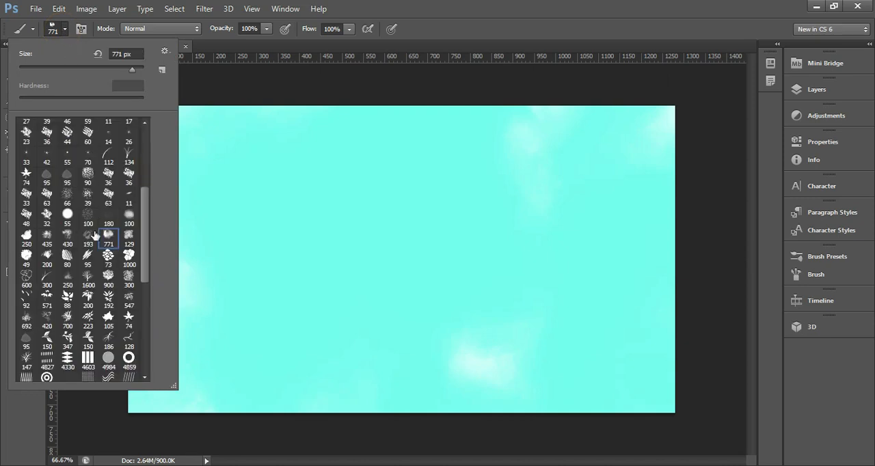
{"action": "scroll", "coordinate": [95, 236], "scroll_direction": "down", "scroll_amount": 10}
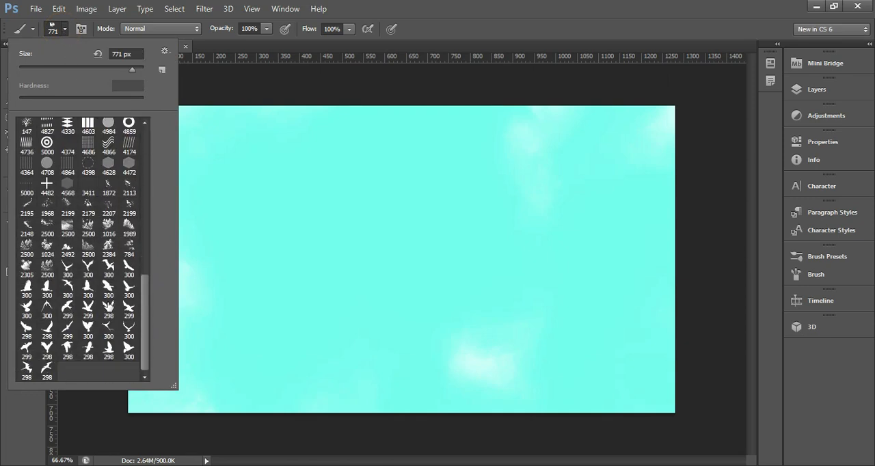
{"action": "scroll", "coordinate": [108, 306], "scroll_direction": "up", "scroll_amount": 5}
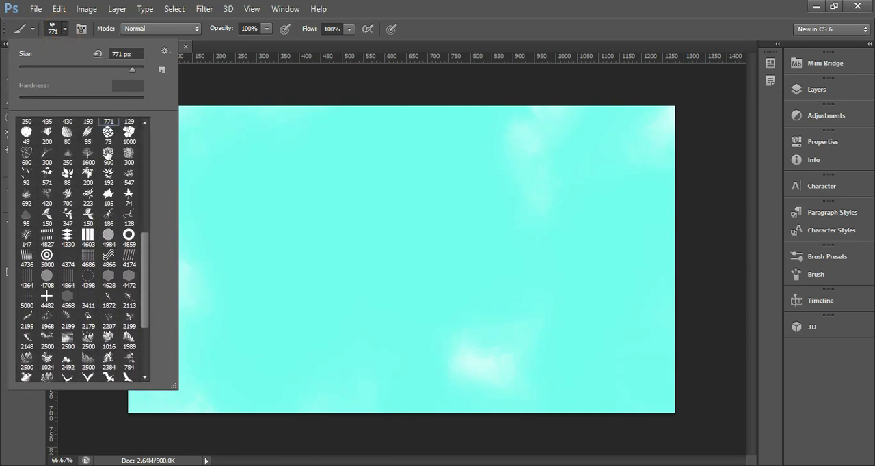
{"action": "left_click", "coordinate": [88, 154]}
{"action": "left_click", "coordinate": [65, 32]}
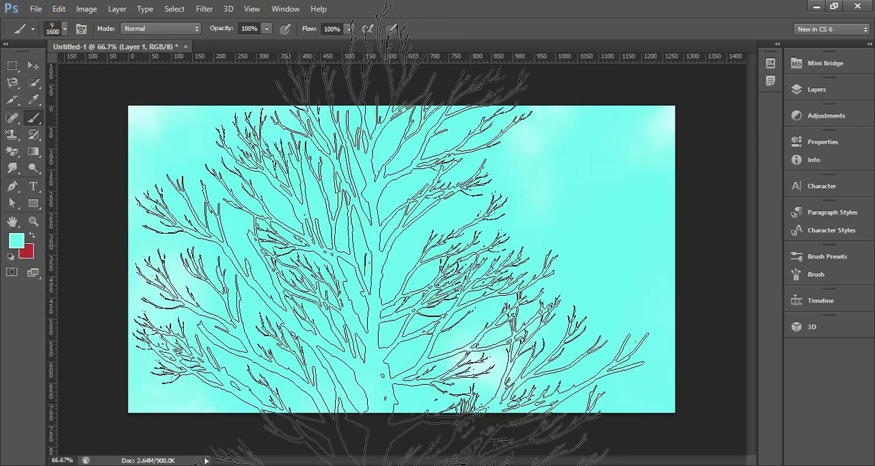
Step: Reduce the tree brush size to 700 px
{"action": "key", "text": "bracketleft"}
{"action": "key", "text": "bracketleft"}
{"action": "key", "text": "bracketleft"}
{"action": "key", "text": "bracketleft"}
{"action": "key", "text": "bracketleft"}
{"action": "key", "text": "bracketleft"}
{"action": "key", "text": "bracketleft"}
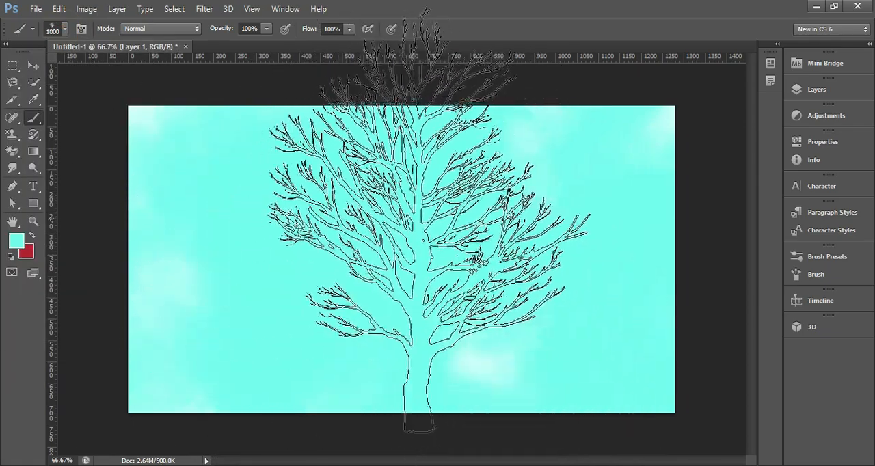
{"action": "key", "text": "bracketleft"}
{"action": "key", "text": "bracketleft"}
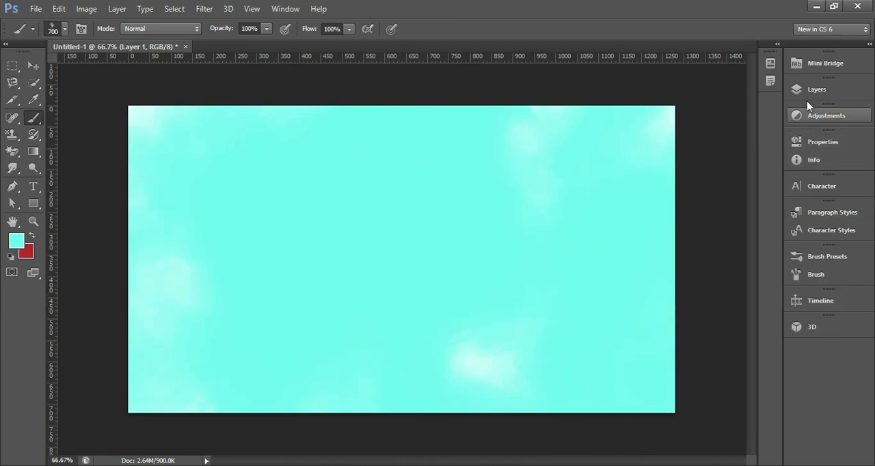
Step: Make red the foreground color by swapping colors, and stamp one tree mid-canvas on a new layer above the sky
{"action": "left_click", "coordinate": [808, 89]}
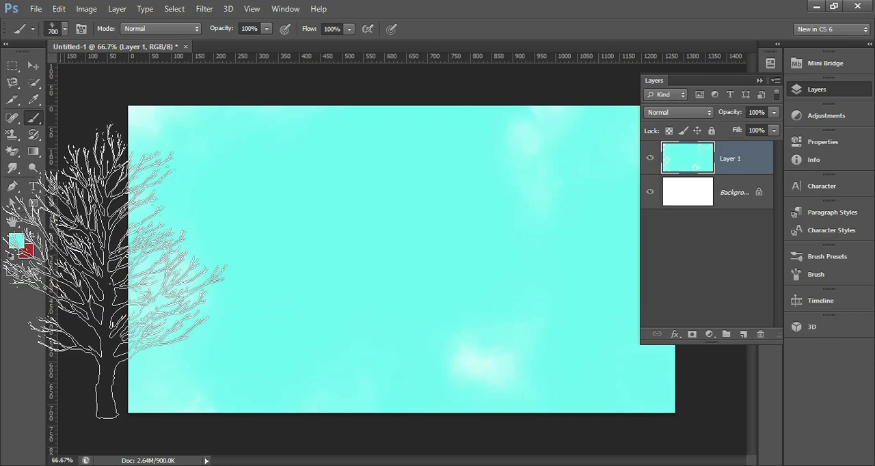
{"action": "left_click", "coordinate": [32, 236]}
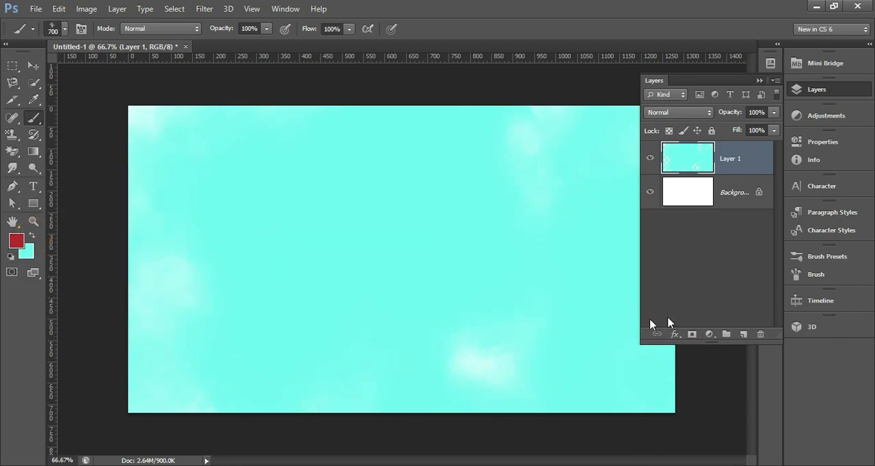
{"action": "left_click", "coordinate": [738, 335]}
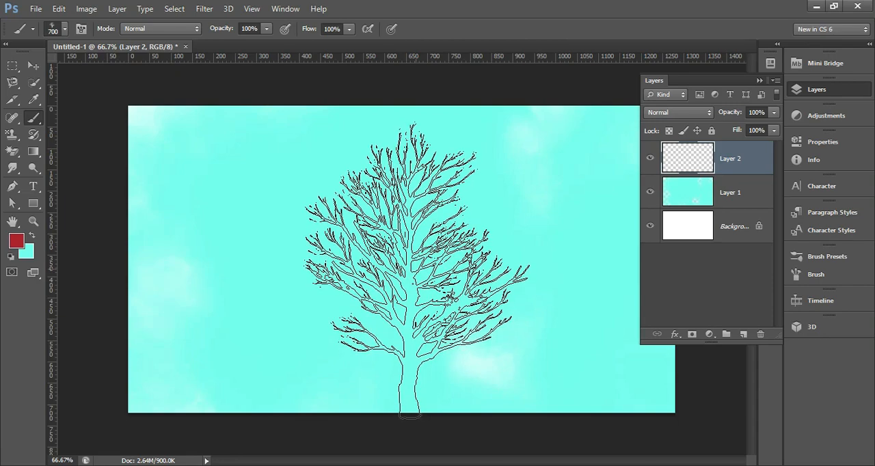
{"action": "left_click", "coordinate": [417, 270]}
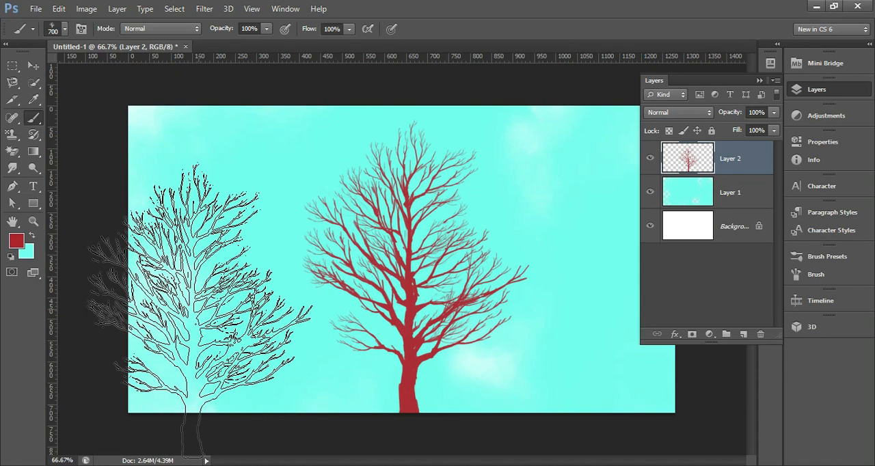
{"action": "left_click", "coordinate": [811, 93]}
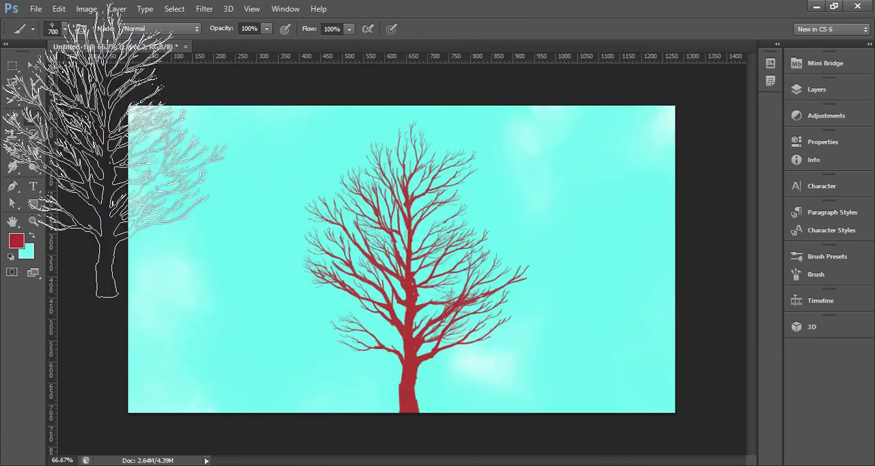
Step: Open Fade for the tree's brush stroke, preview lower opacities and return the opacity to 100%
{"action": "left_click", "coordinate": [60, 9]}
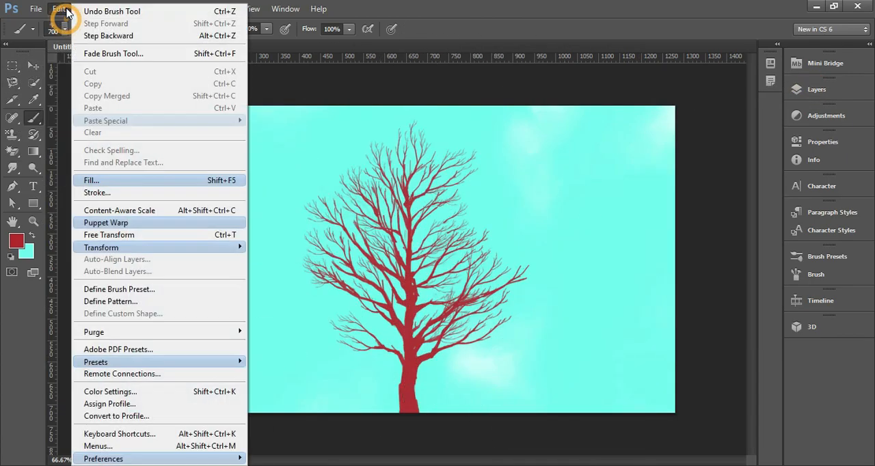
{"action": "left_click", "coordinate": [95, 55]}
{"action": "left_click_drag", "start_coordinate": [246, 139], "coordinate": [695, 130]}
{"action": "left_click_drag", "start_coordinate": [771, 164], "coordinate": [733, 166]}
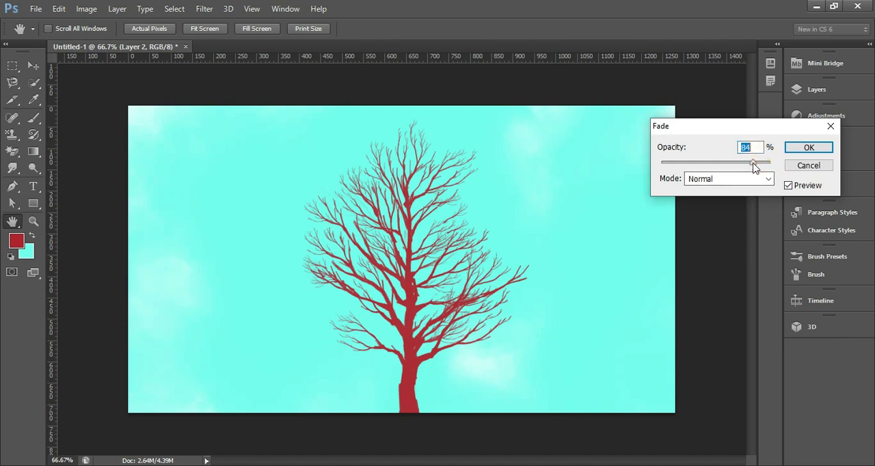
{"action": "mouse_move", "coordinate": [770, 166]}
{"action": "left_mouse_down"}
{"action": "mouse_move", "coordinate": [694, 169]}
{"action": "mouse_move", "coordinate": [781, 170]}
{"action": "left_mouse_up"}
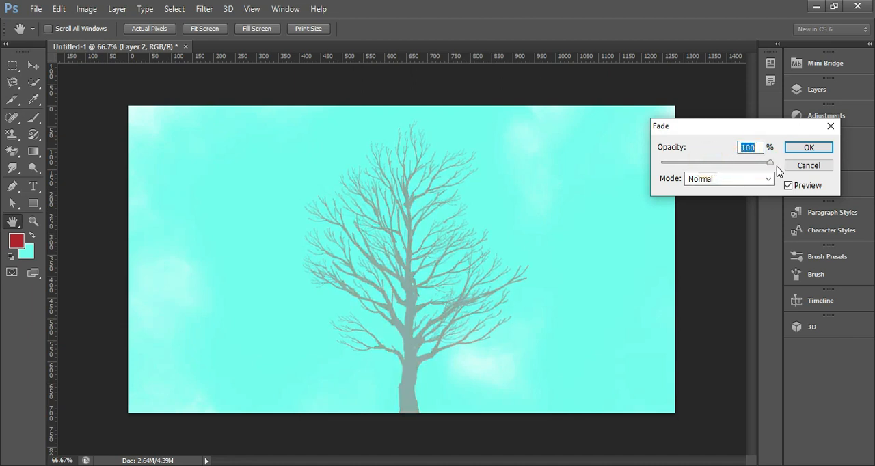
Step: Try Luminosity, Screen and Linear Burn as the blend mode for the brush stroke's fade
{"action": "left_click", "coordinate": [758, 179]}
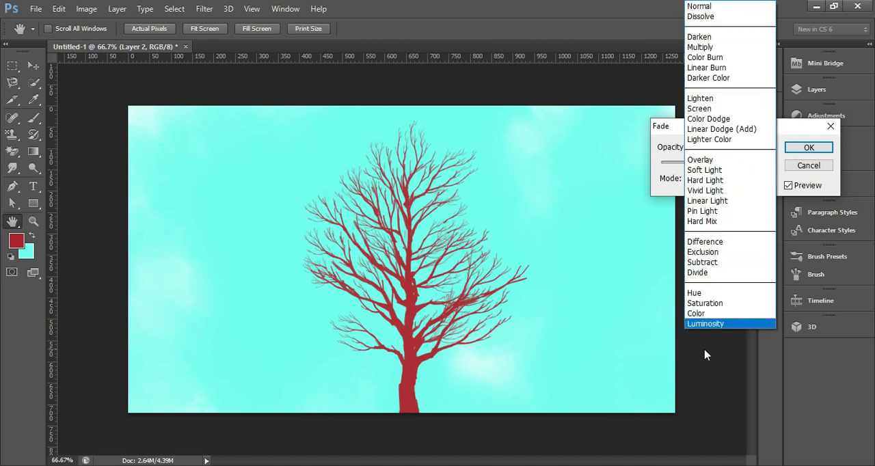
{"action": "left_click", "coordinate": [709, 324]}
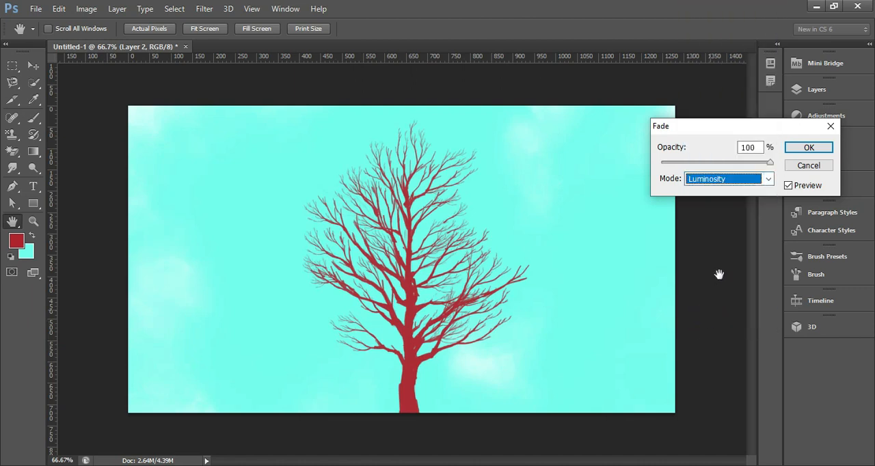
{"action": "left_click", "coordinate": [763, 179]}
{"action": "left_click", "coordinate": [714, 110]}
{"action": "left_click", "coordinate": [735, 180]}
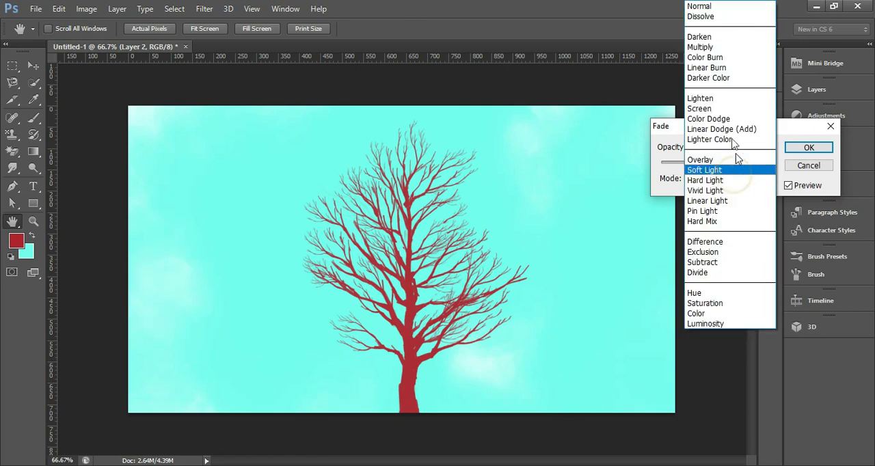
{"action": "left_click", "coordinate": [712, 69]}
Step: Set the fade's blend mode to Screen and apply it to the tree stroke
{"action": "left_click", "coordinate": [762, 179]}
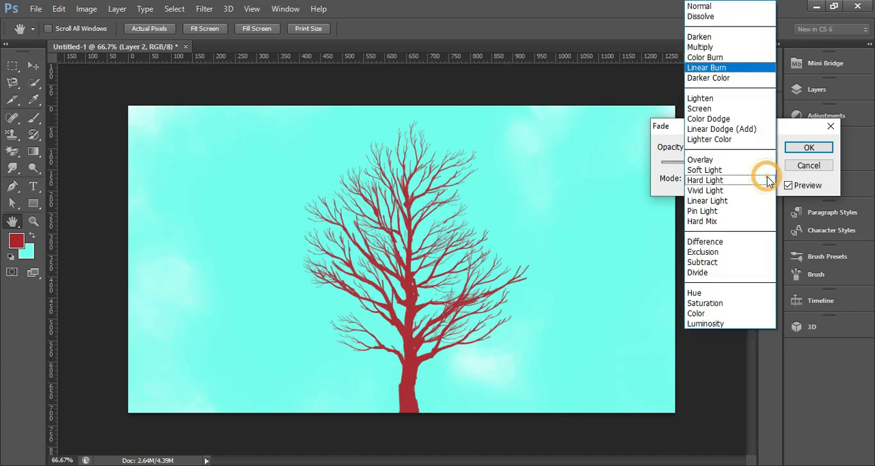
{"action": "left_click", "coordinate": [714, 110]}
{"action": "left_click", "coordinate": [808, 147]}
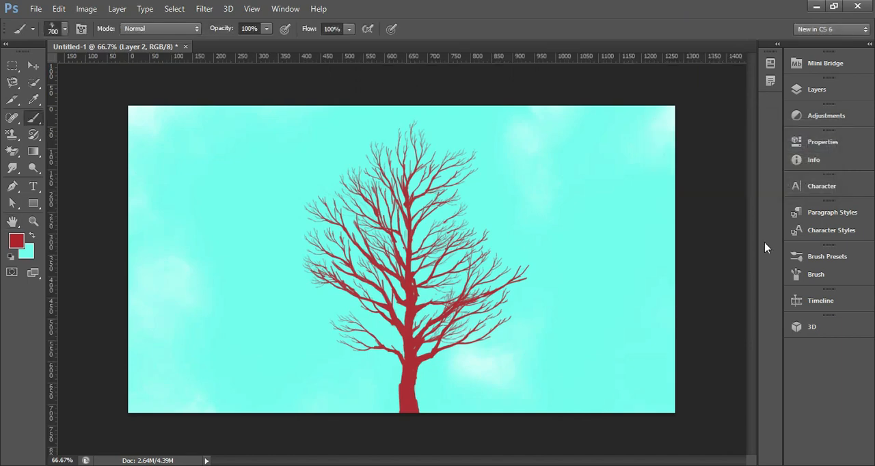
Step: Choose the 95 px leaf brush and paint scattered red leaves over the tree's branches on Layer 2
{"action": "left_click", "coordinate": [808, 92]}
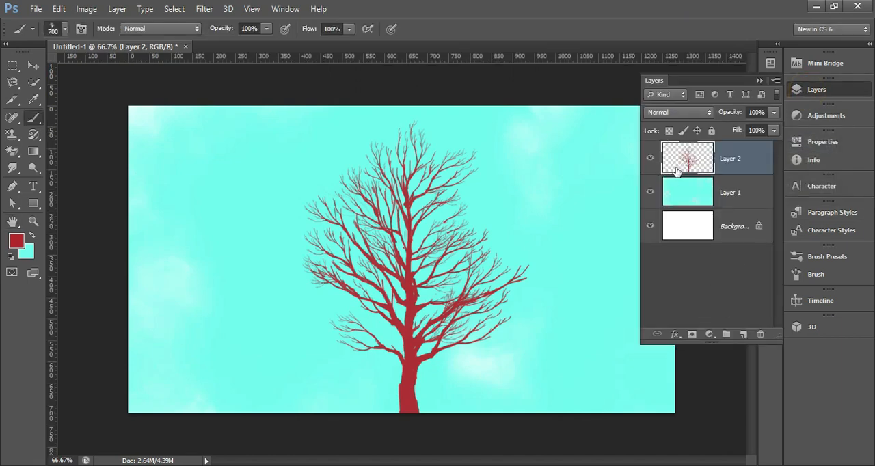
{"action": "left_click_drag", "start_coordinate": [675, 171], "coordinate": [65, 45]}
{"action": "left_click", "coordinate": [63, 30]}
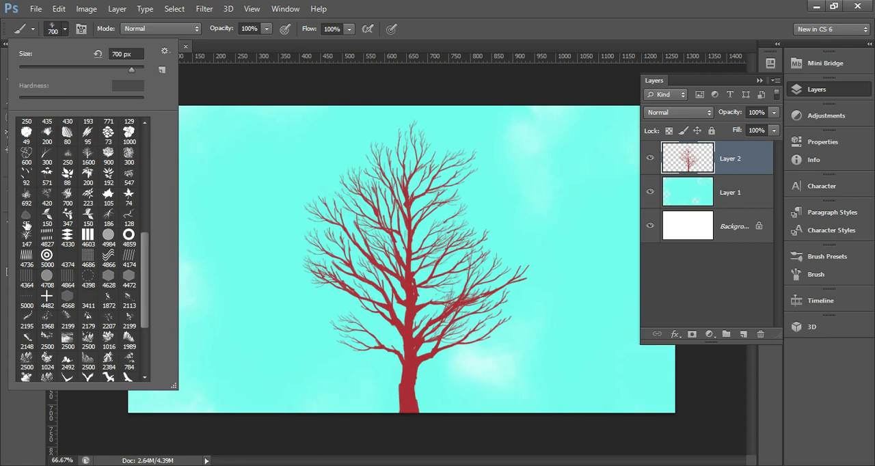
{"action": "left_click", "coordinate": [26, 217]}
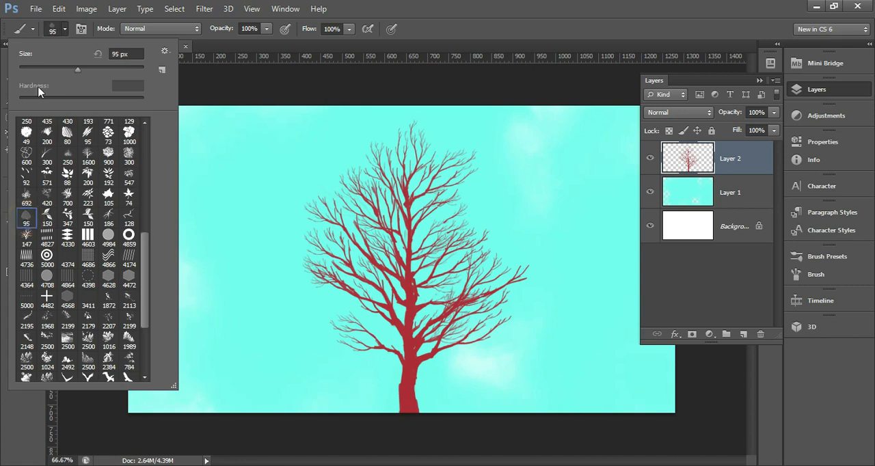
{"action": "left_click", "coordinate": [67, 29]}
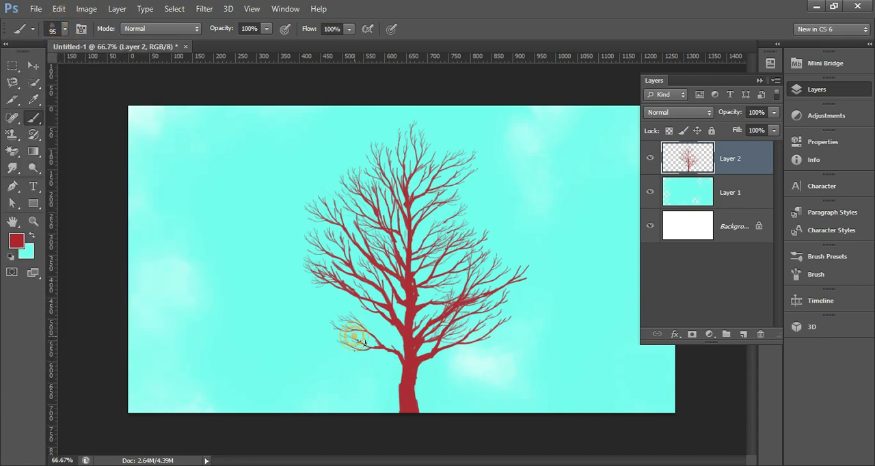
{"action": "mouse_move", "coordinate": [353, 336]}
{"action": "left_mouse_down"}
{"action": "mouse_move", "coordinate": [335, 328]}
{"action": "mouse_move", "coordinate": [315, 267]}
{"action": "mouse_move", "coordinate": [349, 226]}
{"action": "mouse_move", "coordinate": [444, 217]}
{"action": "mouse_move", "coordinate": [461, 253]}
{"action": "mouse_move", "coordinate": [471, 317]}
{"action": "mouse_move", "coordinate": [465, 259]}
{"action": "mouse_move", "coordinate": [441, 164]}
{"action": "mouse_move", "coordinate": [321, 122]}
{"action": "mouse_move", "coordinate": [280, 212]}
{"action": "mouse_move", "coordinate": [355, 321]}
{"action": "mouse_move", "coordinate": [338, 331]}
{"action": "left_mouse_up"}
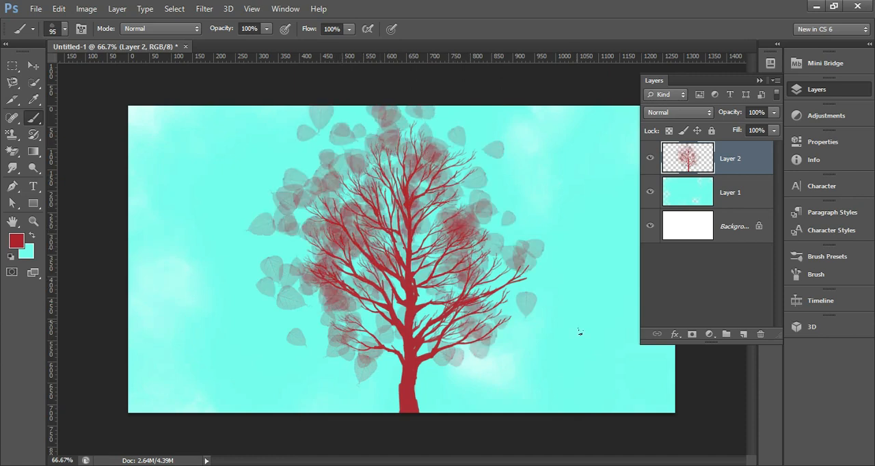
Step: Open Fade for the leaf stroke, preview it at 68% opacity and return the opacity to 100%
{"action": "left_click", "coordinate": [59, 8]}
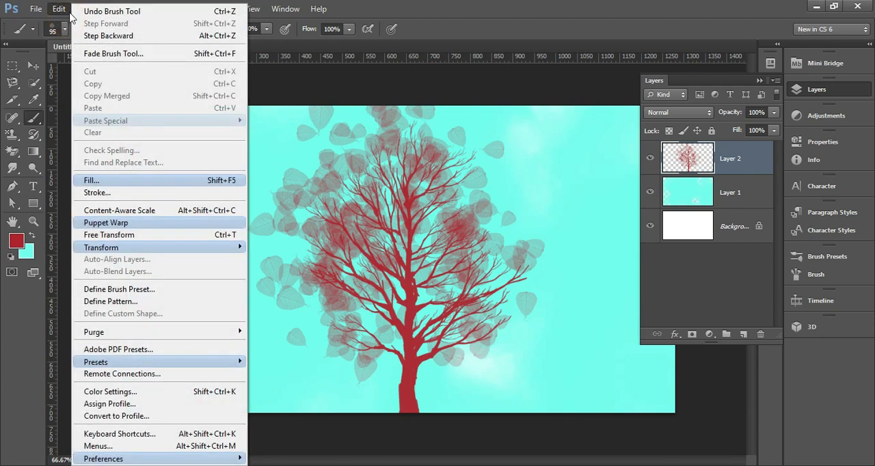
{"action": "left_click", "coordinate": [100, 54]}
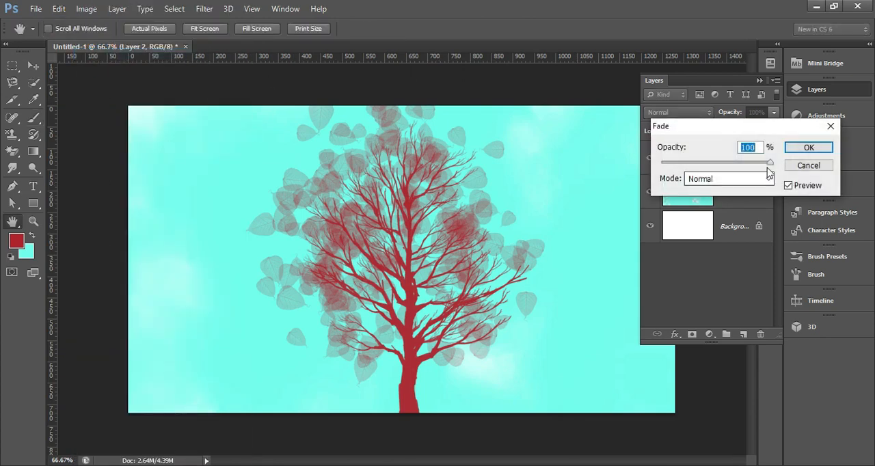
{"action": "left_click_drag", "start_coordinate": [768, 162], "coordinate": [736, 164]}
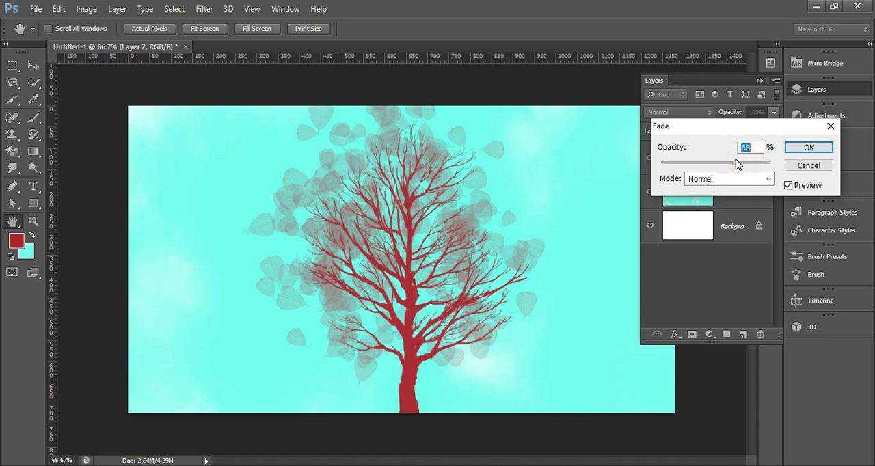
{"action": "left_click_drag", "start_coordinate": [724, 127], "coordinate": [496, 74]}
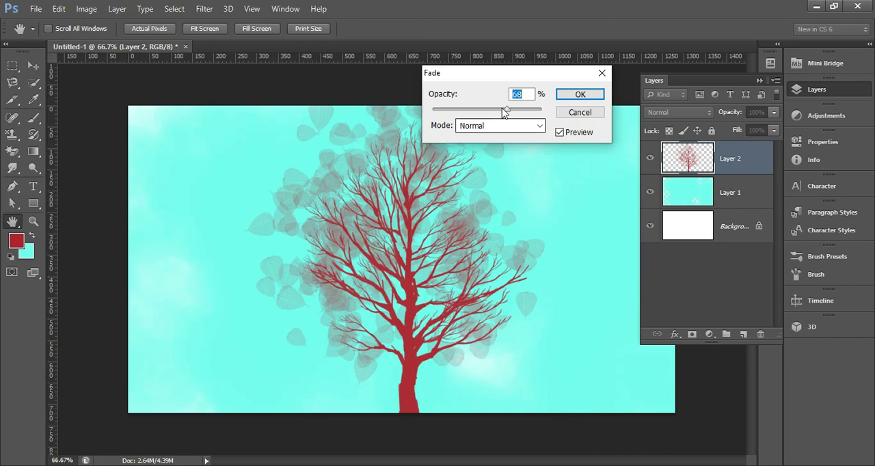
{"action": "left_click_drag", "start_coordinate": [506, 109], "coordinate": [552, 117]}
Step: Try Darken, Darker Color and Linear Light as the blend mode for the leaf stroke's fade
{"action": "left_click", "coordinate": [539, 125]}
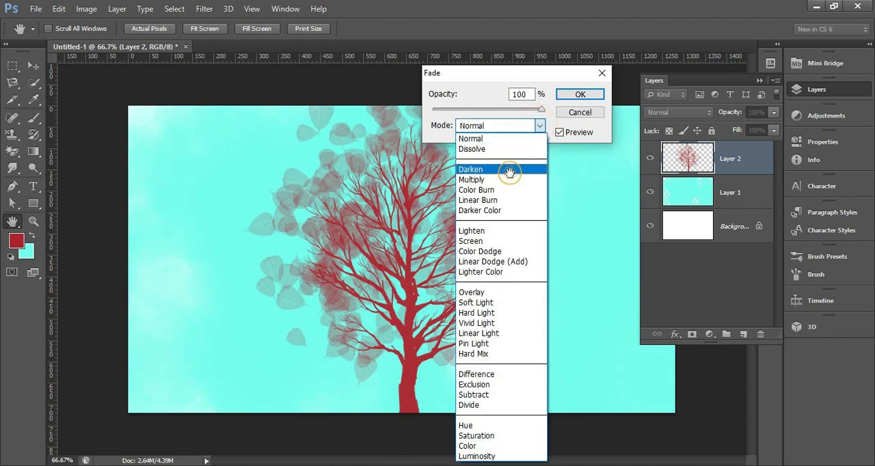
{"action": "left_click", "coordinate": [509, 169]}
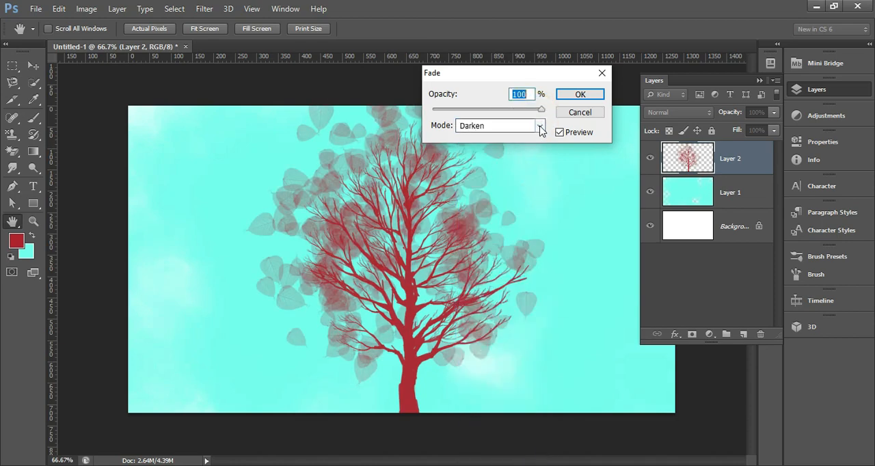
{"action": "left_click", "coordinate": [539, 126]}
{"action": "left_click", "coordinate": [496, 212]}
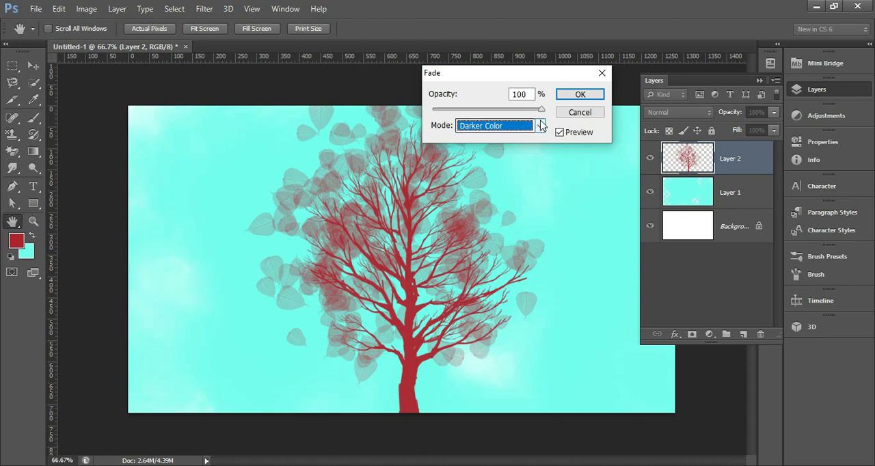
{"action": "left_click_drag", "start_coordinate": [541, 117], "coordinate": [566, 126]}
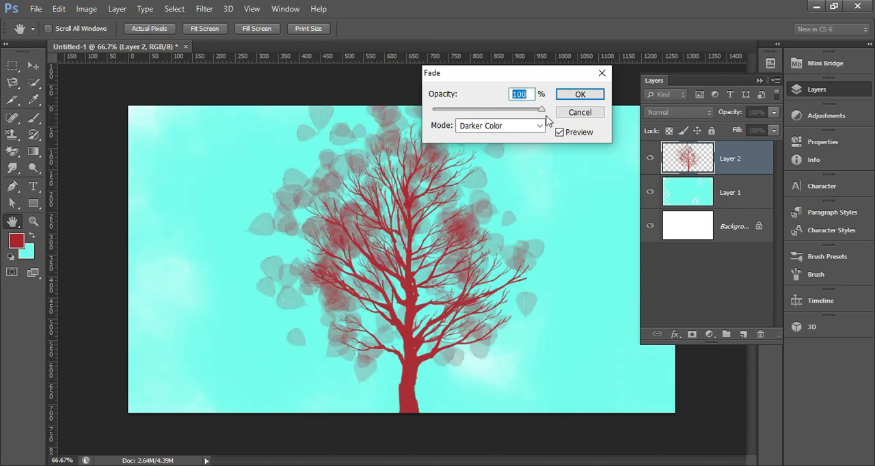
{"action": "left_click", "coordinate": [539, 125]}
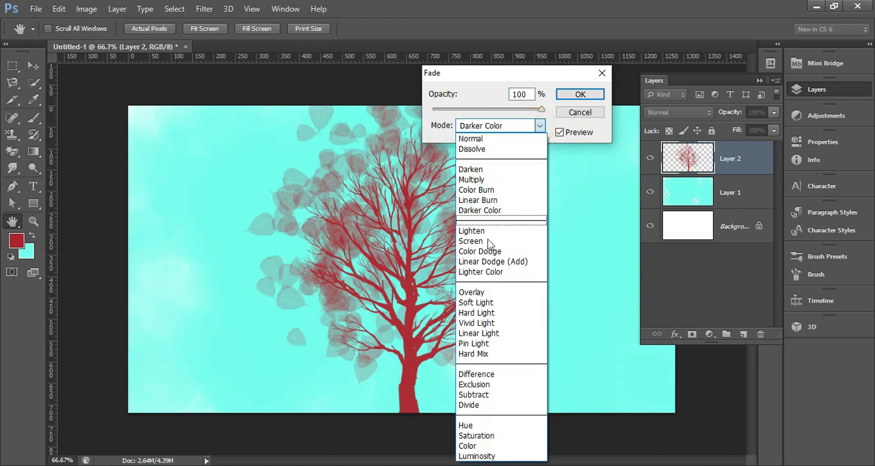
{"action": "left_click", "coordinate": [479, 333]}
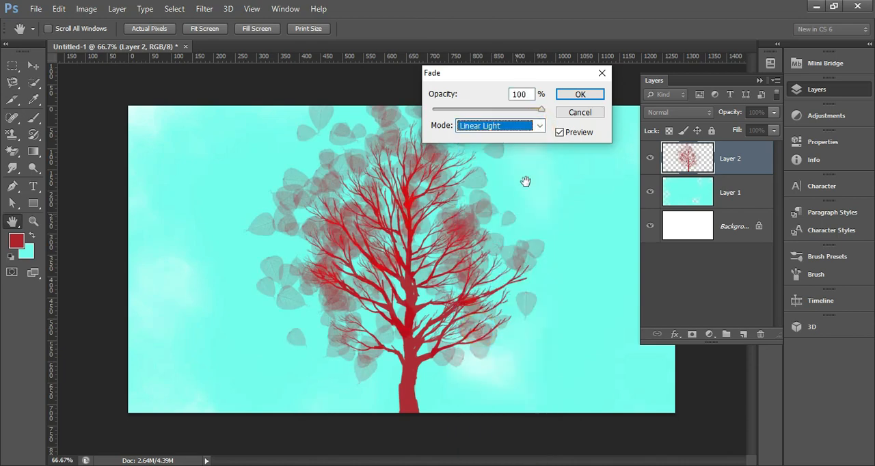
Step: Set the fade's blend mode to Difference and apply it to the leaf stroke
{"action": "left_click", "coordinate": [538, 126]}
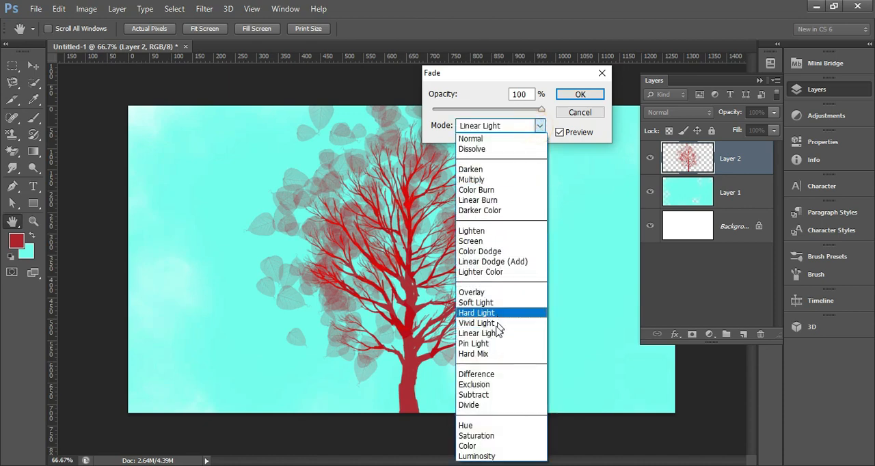
{"action": "left_click", "coordinate": [480, 374]}
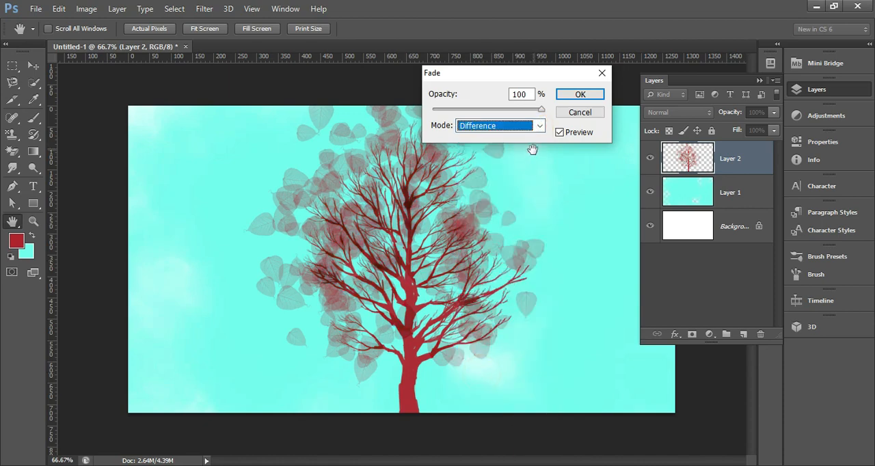
{"action": "left_click", "coordinate": [577, 94]}
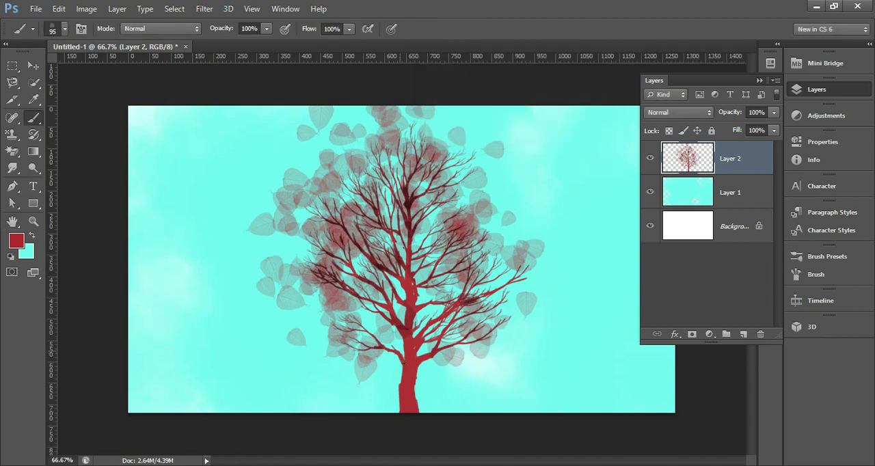
{"action": "mouse_move", "coordinate": [361, 465]}
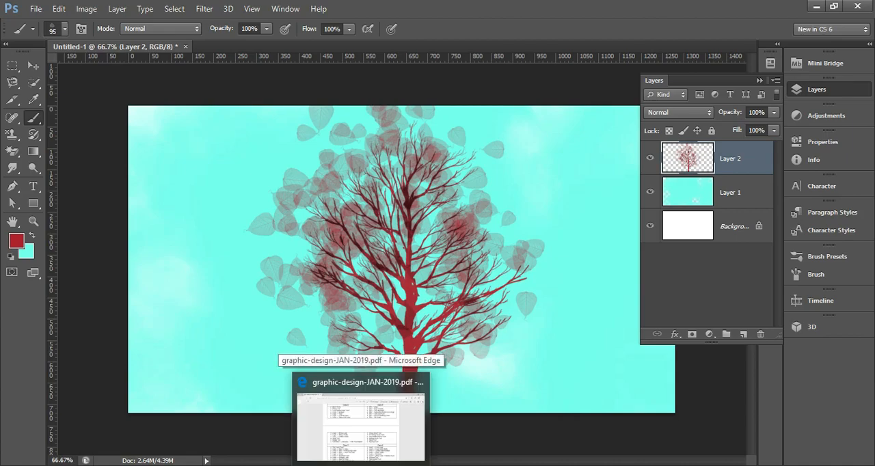
{"action": "left_click", "coordinate": [360, 417]}
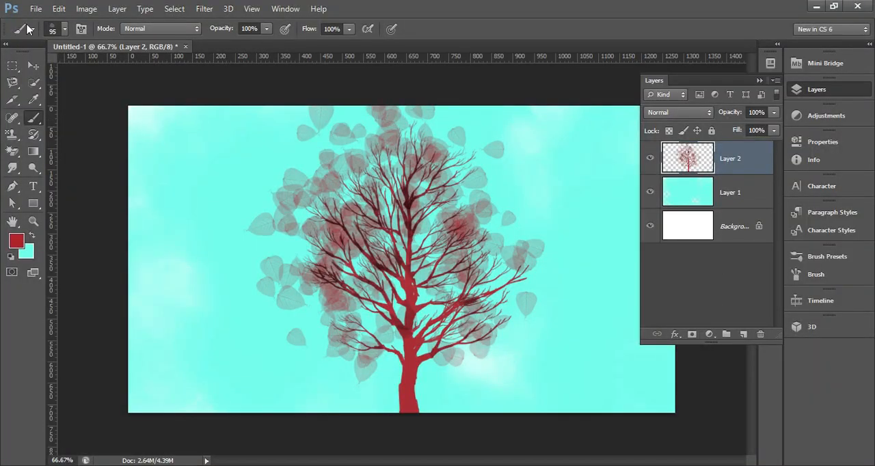
{"action": "left_click", "coordinate": [59, 8]}
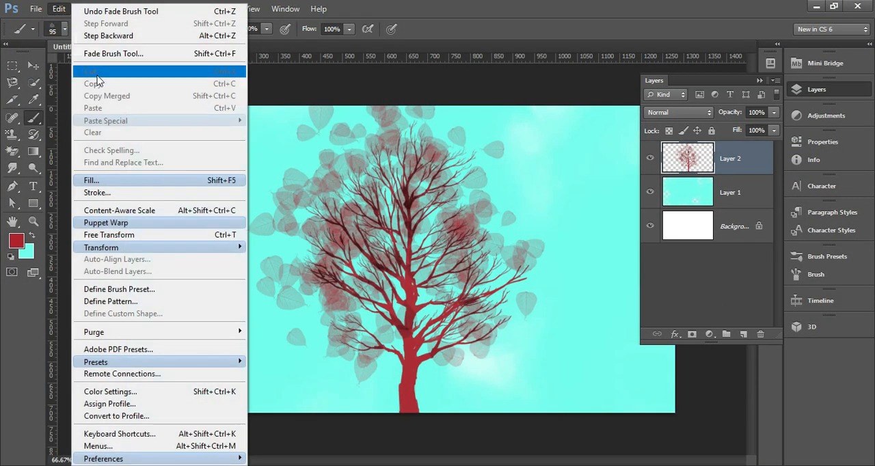
{"action": "left_click", "coordinate": [475, 227]}
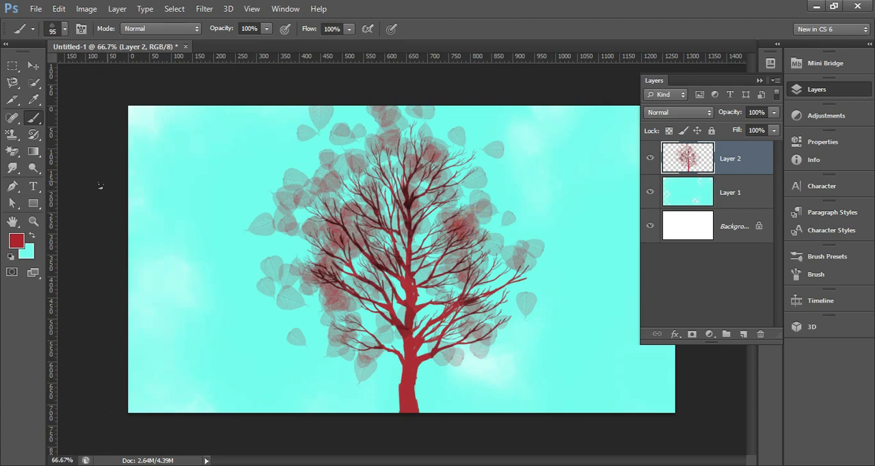
Step: Select the whole canvas with the Rectangular Marquee tool and copy the tree from Layer 2
{"action": "left_click", "coordinate": [12, 66]}
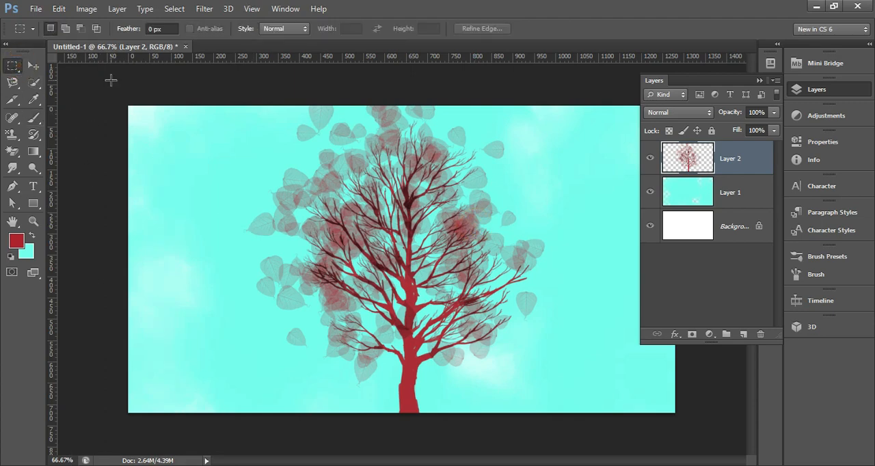
{"action": "left_click_drag", "start_coordinate": [111, 80], "coordinate": [708, 431]}
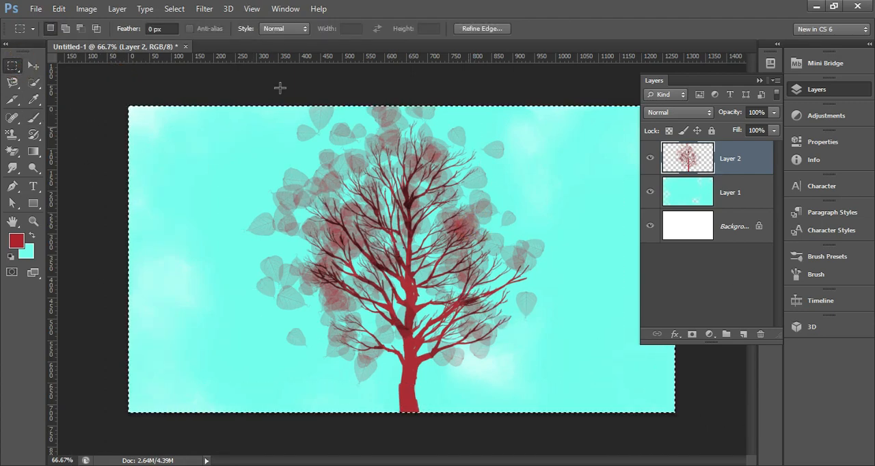
{"action": "left_click", "coordinate": [59, 8]}
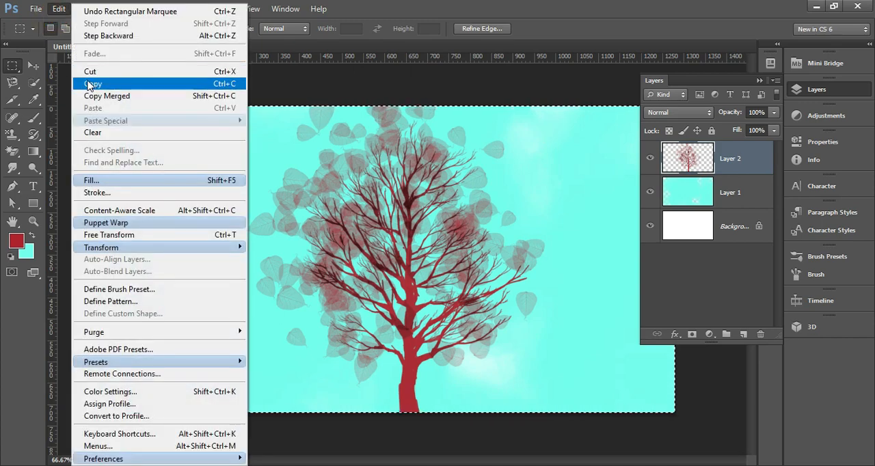
{"action": "left_click", "coordinate": [91, 84]}
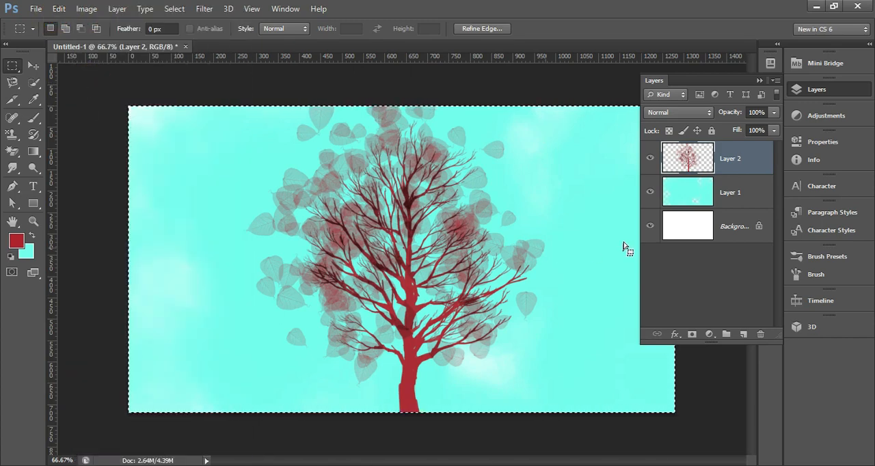
Step: Add a new layer above Layer 2, clear the selection and paste the copied tree into the new layer
{"action": "left_click", "coordinate": [744, 334]}
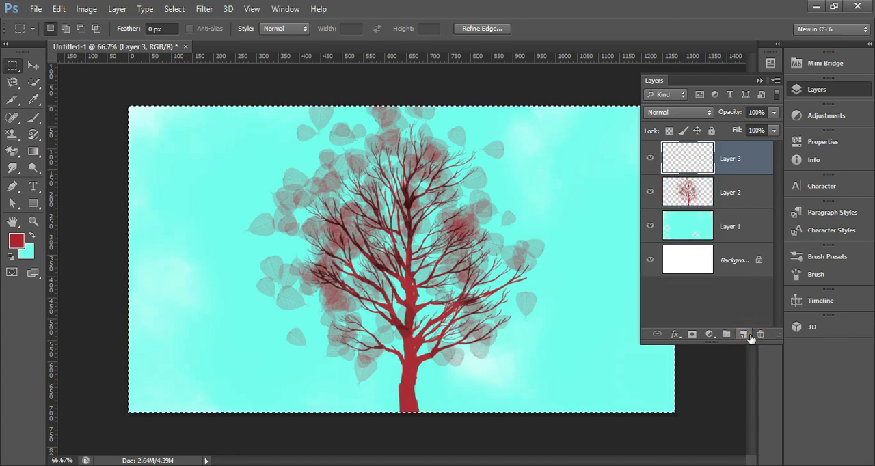
{"action": "key", "text": "ctrl+d"}
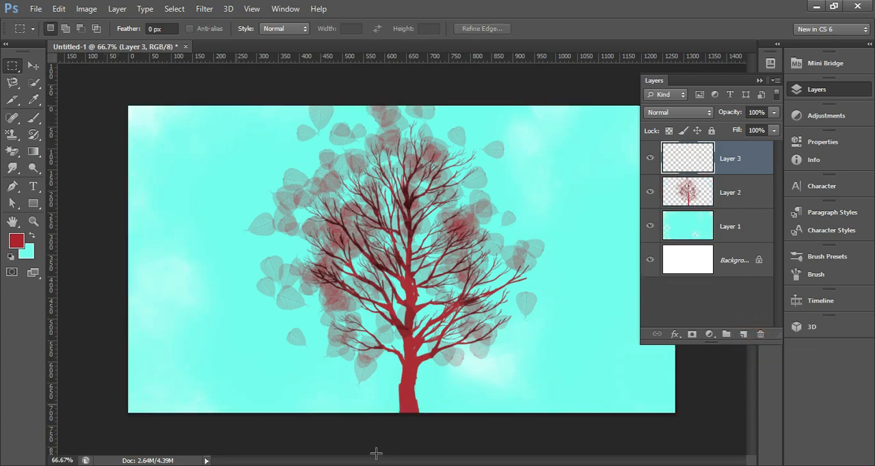
{"action": "left_click", "coordinate": [58, 9]}
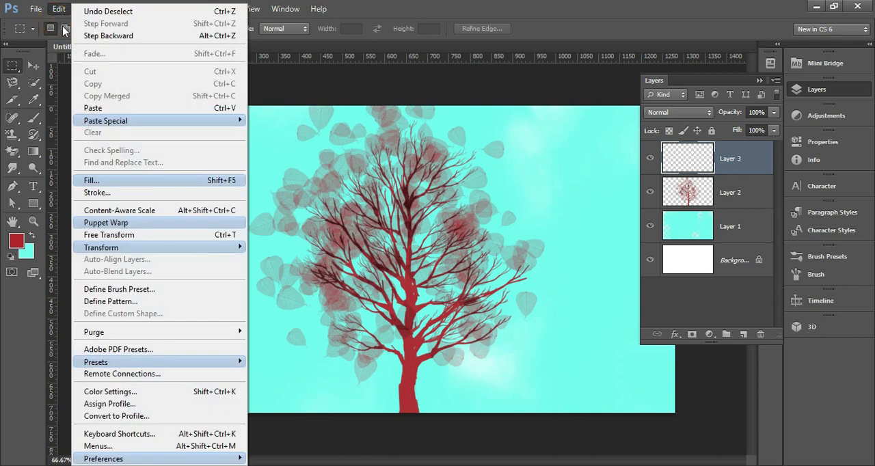
{"action": "left_click", "coordinate": [101, 108]}
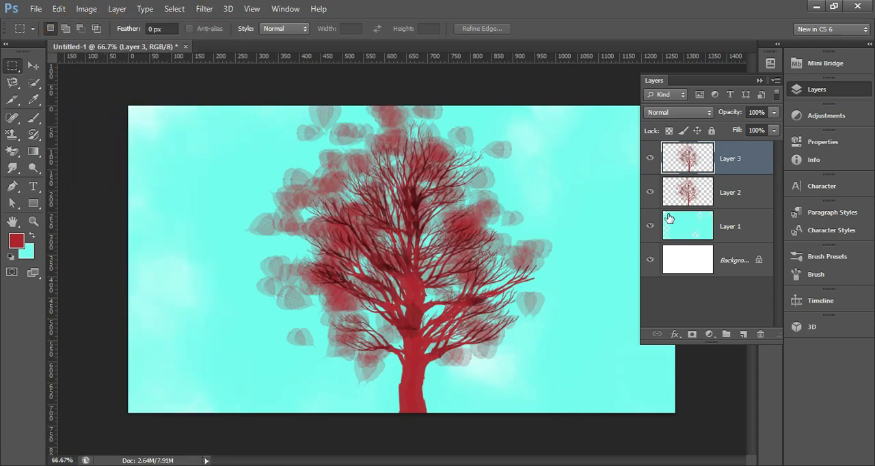
Step: Hide Layer 2 to view the pasted tree alone, delete Layer 3 and show Layer 2 again
{"action": "left_click", "coordinate": [649, 193]}
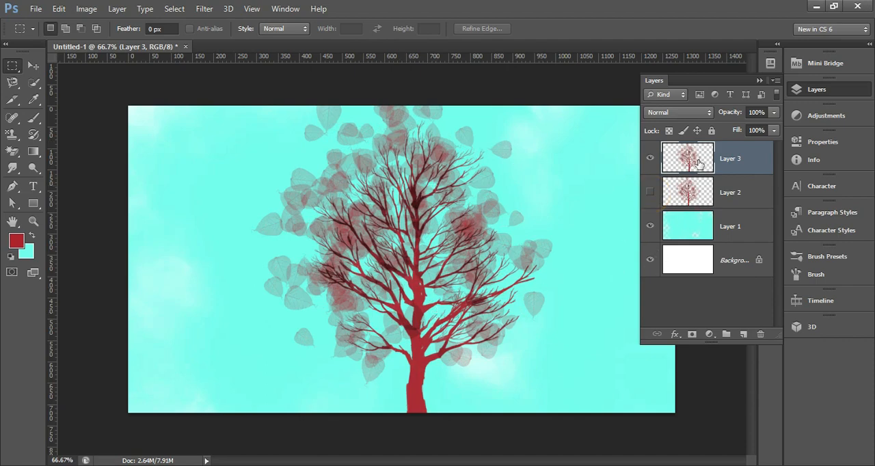
{"action": "key", "text": "Delete"}
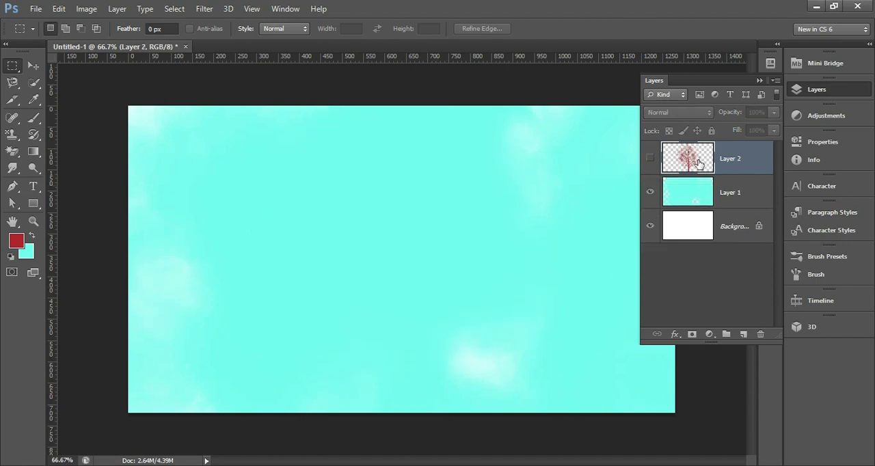
{"action": "left_click", "coordinate": [649, 158]}
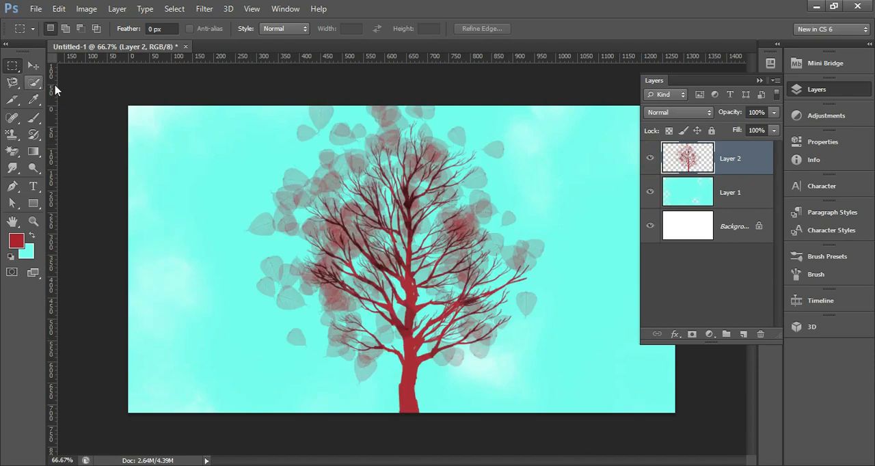
Step: Select the whole canvas, cut the tree from Layer 2 and paste it into a new layer above
{"action": "left_click_drag", "start_coordinate": [107, 94], "coordinate": [717, 429]}
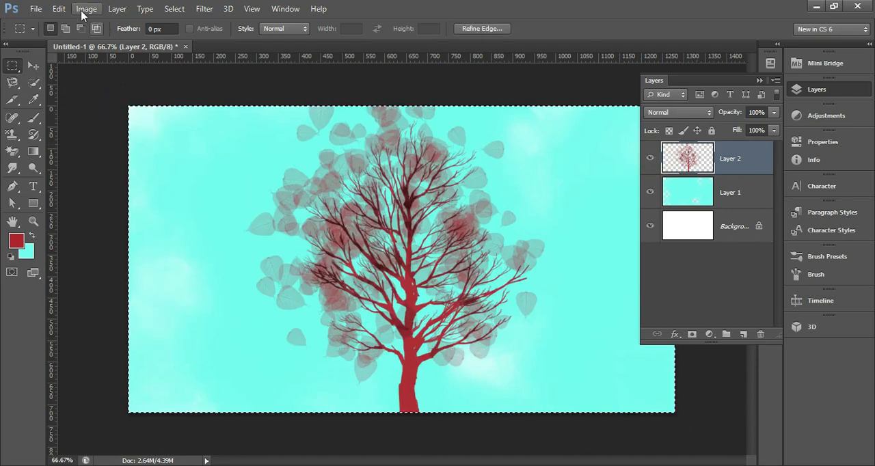
{"action": "left_click", "coordinate": [62, 10]}
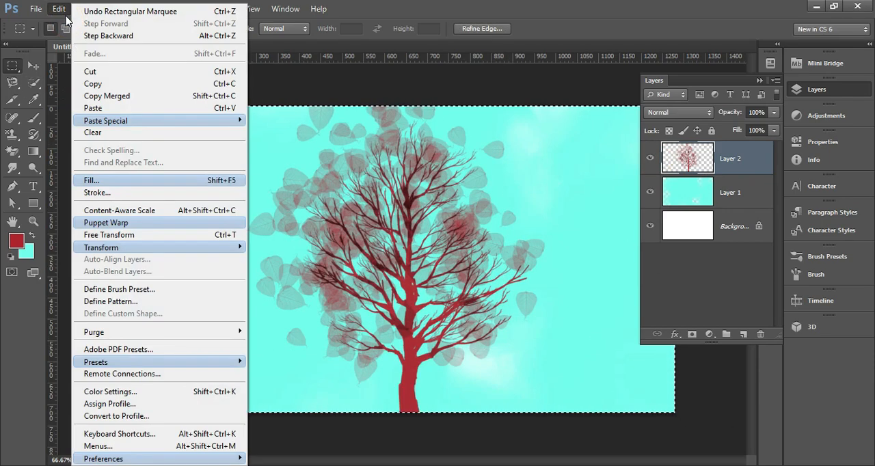
{"action": "left_click", "coordinate": [95, 71]}
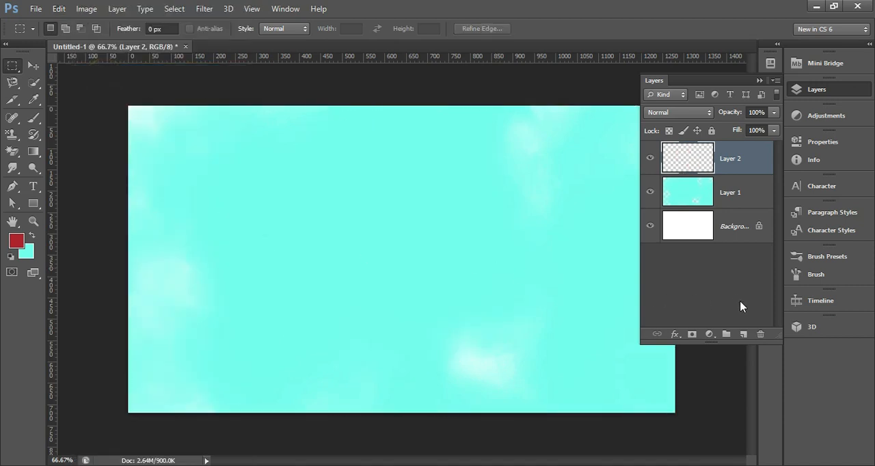
{"action": "left_click", "coordinate": [742, 334]}
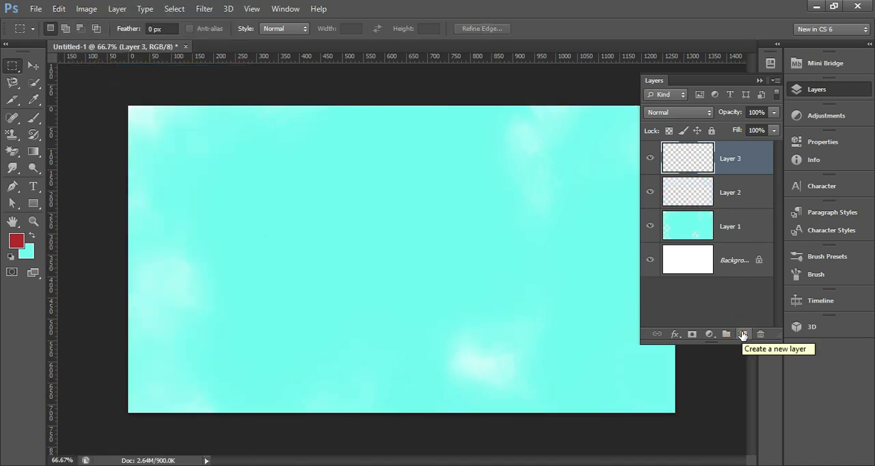
{"action": "key", "text": "ctrl+v"}
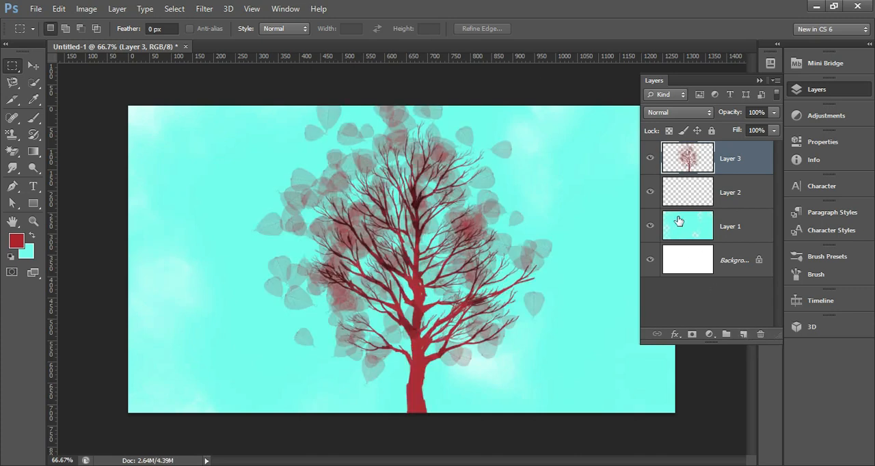
Step: Hide and delete the emptied Layer 2, then make Layer 3 the active layer
{"action": "left_click", "coordinate": [652, 195]}
{"action": "left_click", "coordinate": [659, 198]}
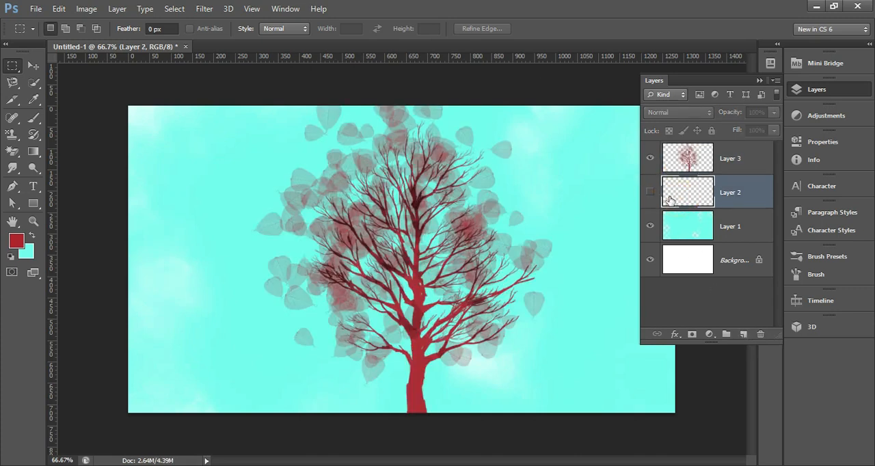
{"action": "key", "text": "Delete"}
{"action": "left_click", "coordinate": [738, 160]}
{"action": "left_click", "coordinate": [795, 93]}
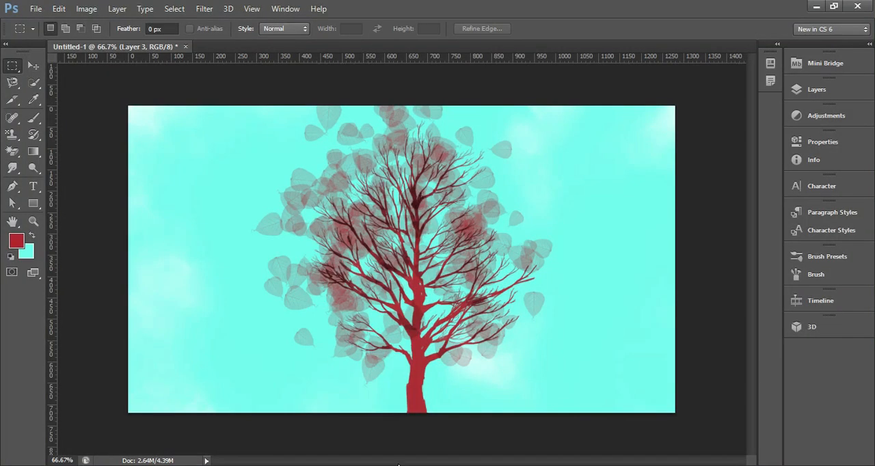
Step: Add a new layer above Layer 3 and enter the text "Tree" on it with the Type tool
{"action": "left_click", "coordinate": [32, 189]}
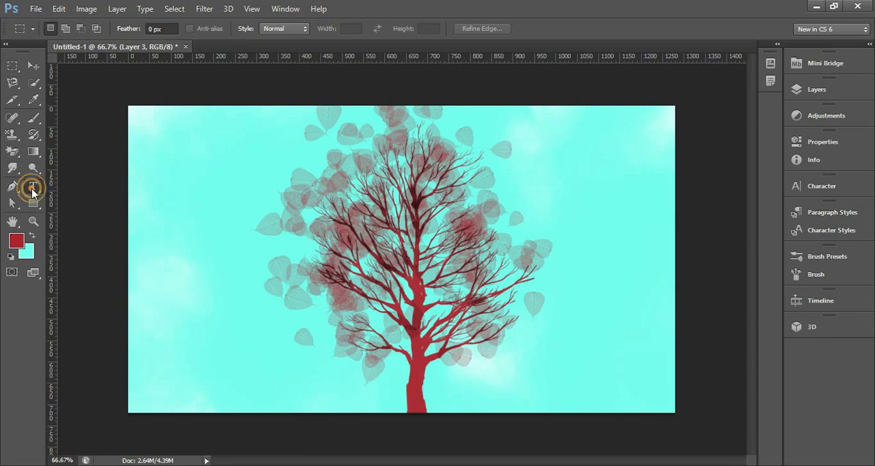
{"action": "left_click", "coordinate": [820, 93]}
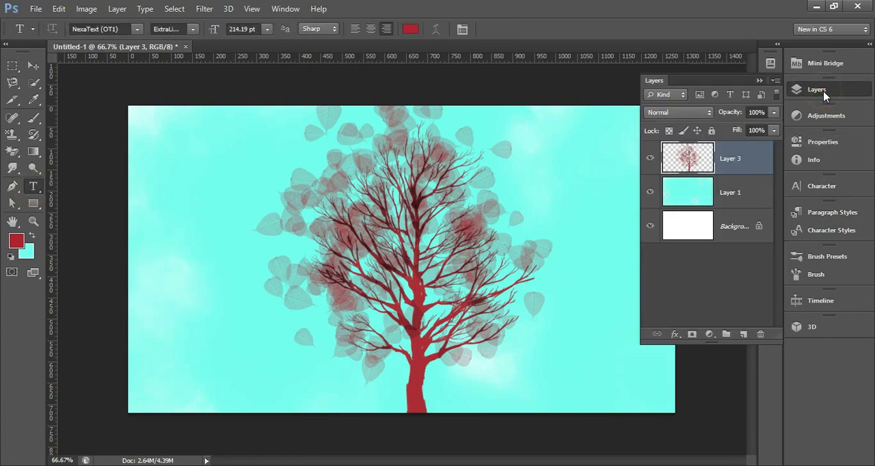
{"action": "left_click", "coordinate": [743, 334]}
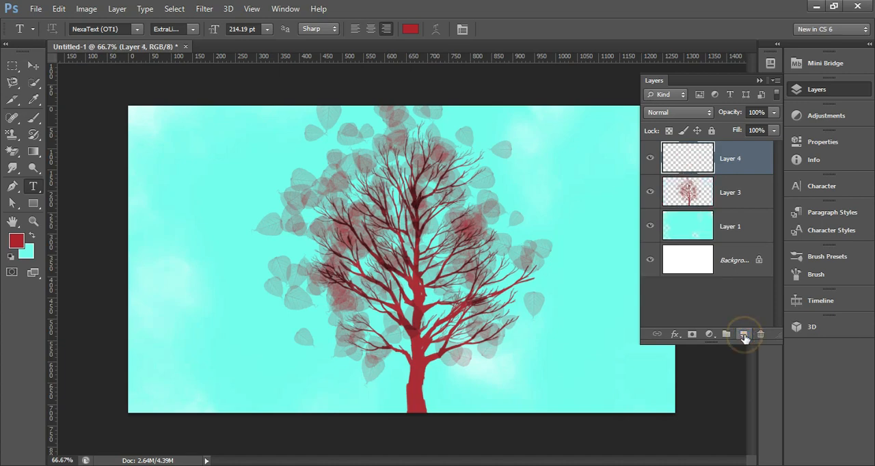
{"action": "left_click", "coordinate": [192, 201]}
{"action": "type", "text": "Tre"}
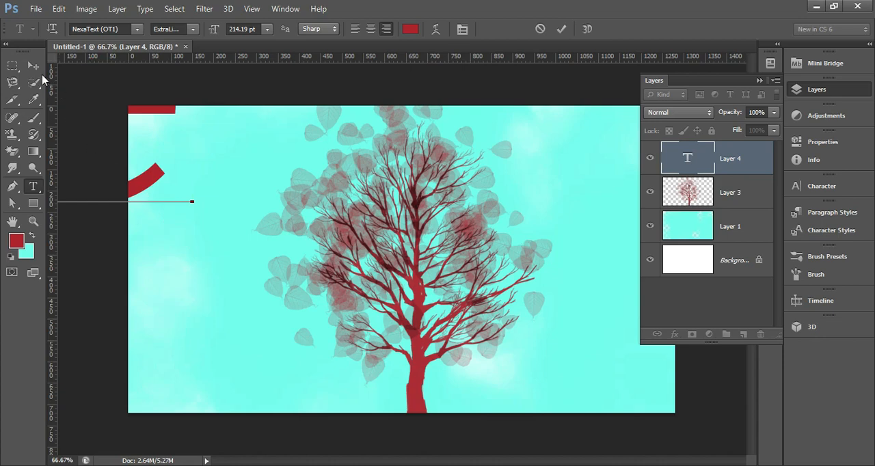
Step: Move the "Tree" text onto the canvas and scale it down to about 42.5%, placing it over the tree
{"action": "left_click", "coordinate": [33, 65]}
{"action": "left_click_drag", "start_coordinate": [166, 178], "coordinate": [497, 298]}
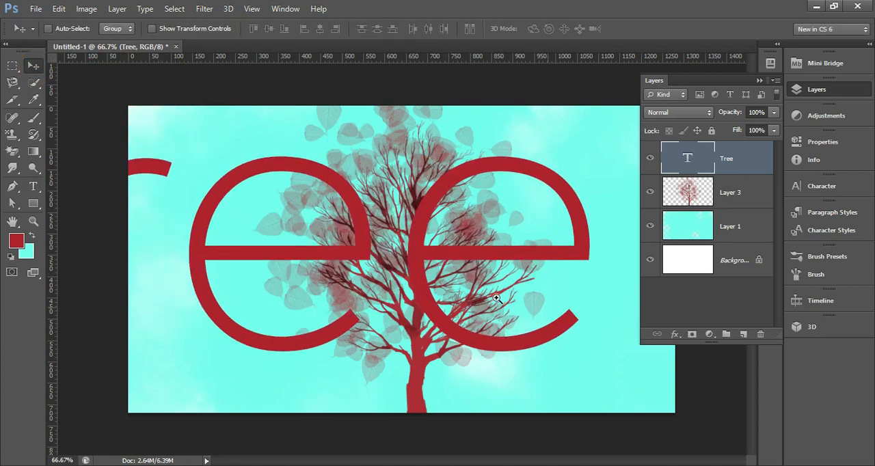
{"action": "left_click", "coordinate": [497, 298], "text": "ctrl+alt"}
{"action": "key", "text": "ctrl+t"}
{"action": "left_click", "coordinate": [455, 282], "text": "ctrl+alt"}
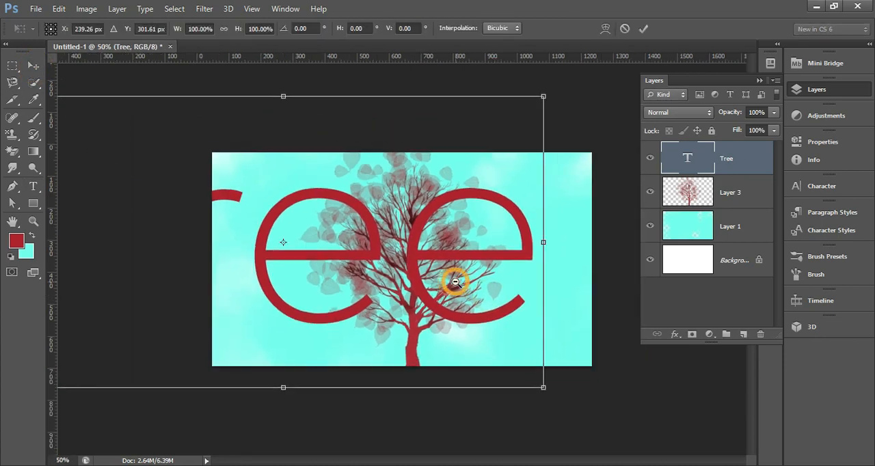
{"action": "left_click_drag", "start_coordinate": [192, 327], "coordinate": [383, 287]}
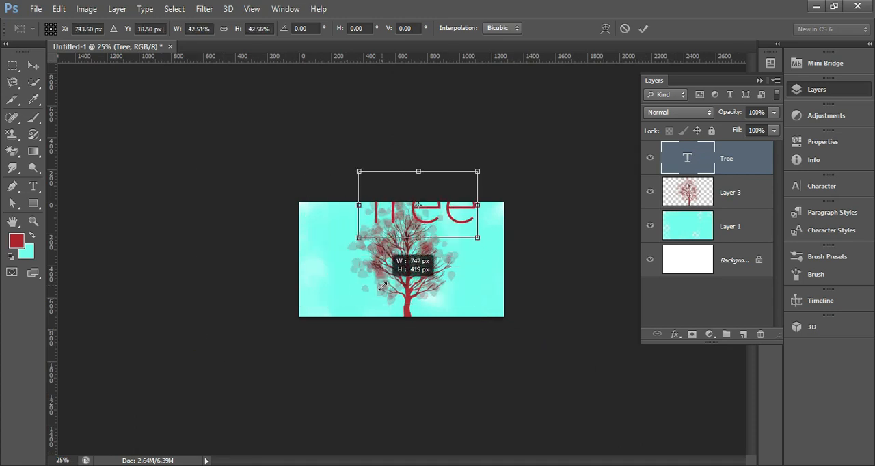
{"action": "key", "text": "ctrl+plus"}
{"action": "left_click_drag", "start_coordinate": [465, 209], "coordinate": [396, 268]}
{"action": "key", "text": "Return"}
{"action": "key", "text": "ctrl+plus"}
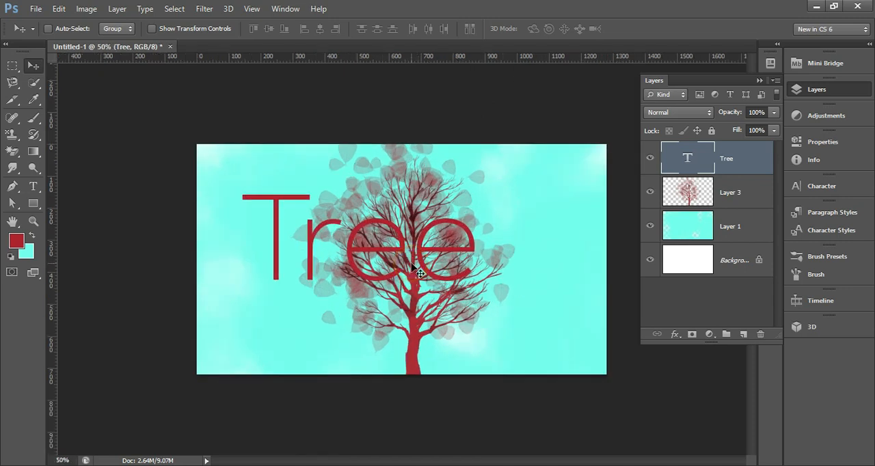
Step: Scale the "Tree" text down to about 23.6% and place it in the sky near the canvas's upper-left corner
{"action": "key", "text": "ctrl+t"}
{"action": "left_click_drag", "start_coordinate": [480, 177], "coordinate": [342, 251]}
{"action": "left_click_drag", "start_coordinate": [336, 281], "coordinate": [269, 194]}
{"action": "left_click", "coordinate": [266, 195], "text": "ctrl"}
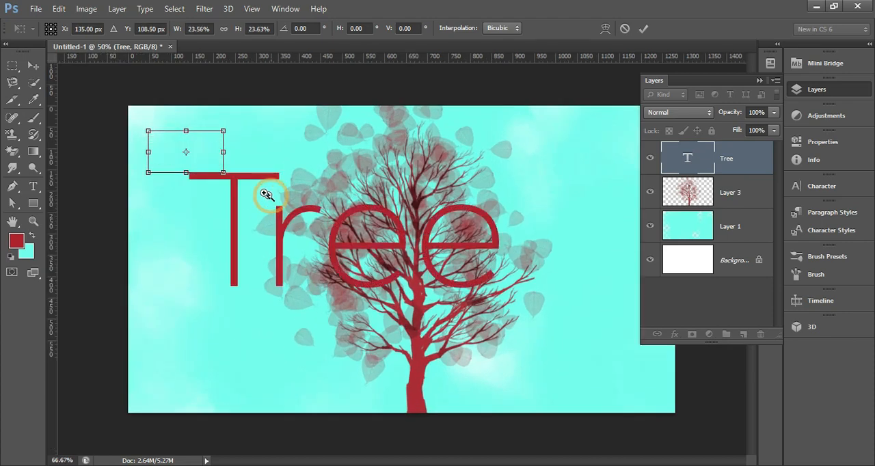
{"action": "left_click", "coordinate": [265, 195], "text": "ctrl"}
{"action": "key", "text": "Return"}
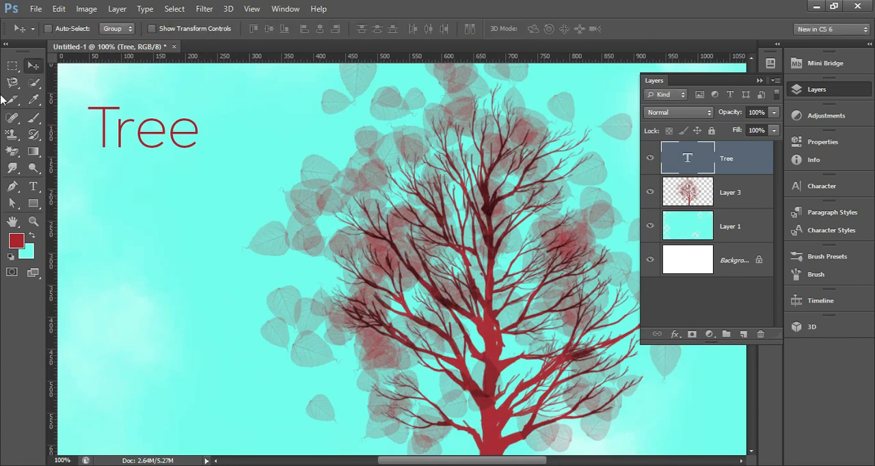
Step: Set the alignment of the whole "Tree" text to left
{"action": "left_click", "coordinate": [33, 187]}
{"action": "left_click", "coordinate": [159, 135]}
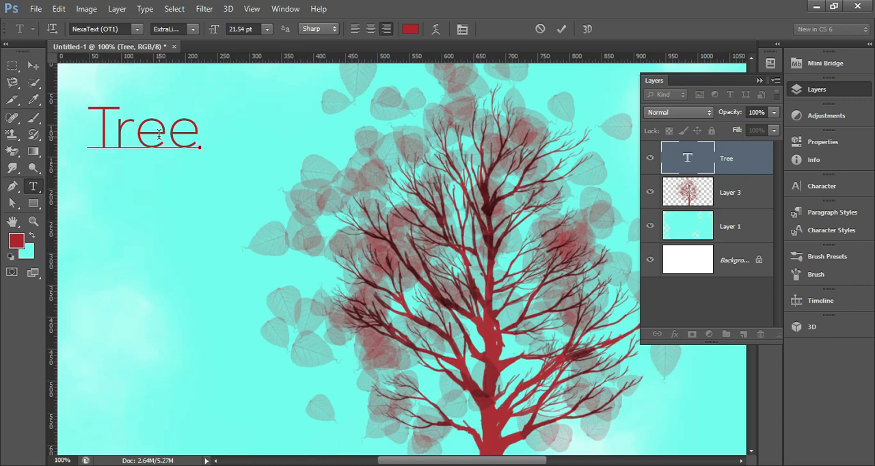
{"action": "key", "text": "ctrl+a"}
{"action": "left_click", "coordinate": [355, 29]}
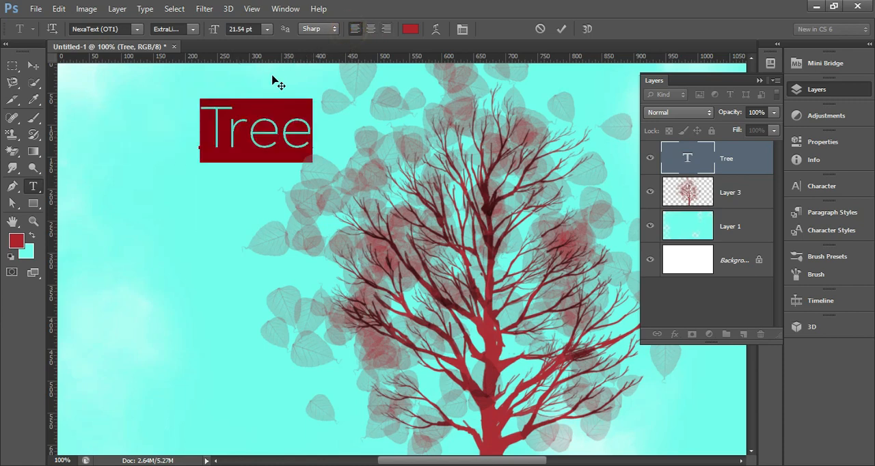
{"action": "left_click", "coordinate": [32, 65]}
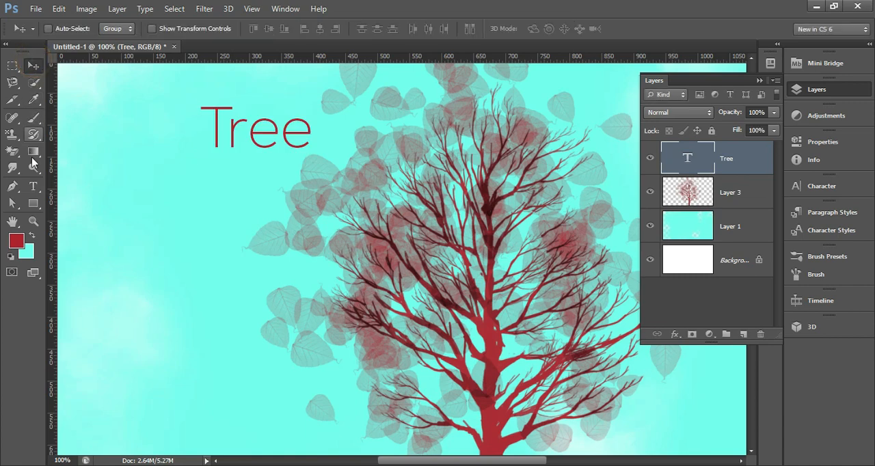
Step: Add the word "does" on a second line below "Tree" in the text layer
{"action": "left_click", "coordinate": [32, 186]}
{"action": "left_click", "coordinate": [278, 136]}
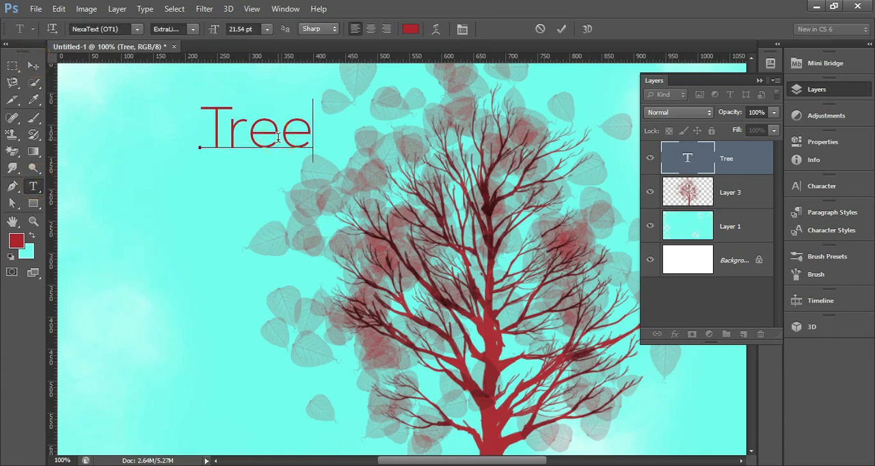
{"action": "key", "text": "Return"}
{"action": "type", "text": "dos"}
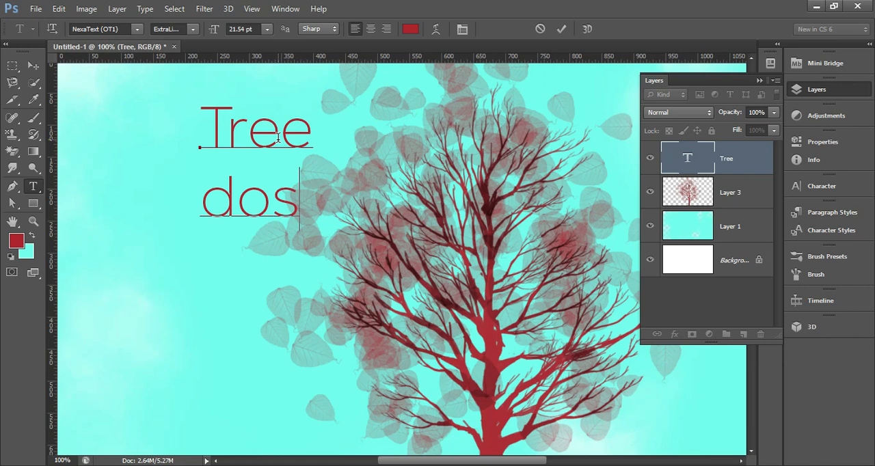
{"action": "key", "text": "Left"}
{"action": "key", "text": "Delete"}
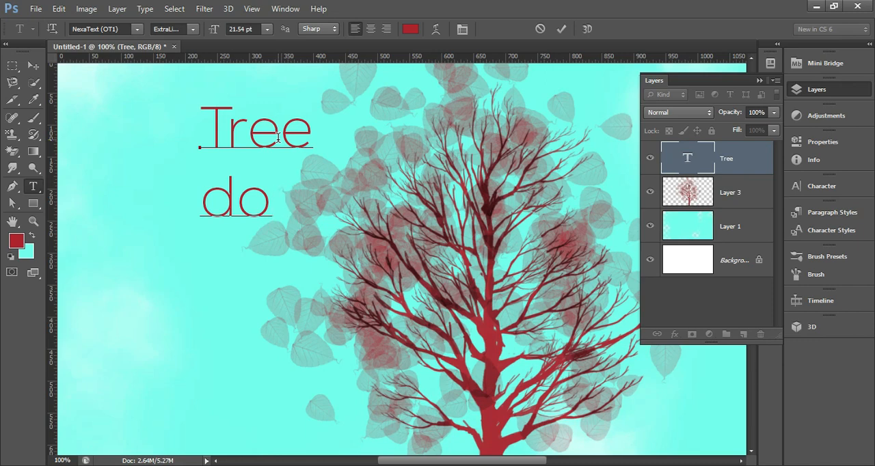
{"action": "type", "text": "es great"}
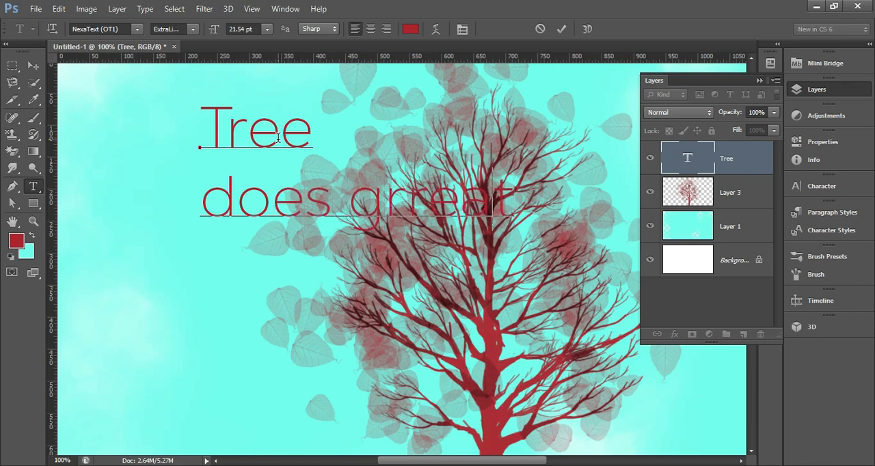
Step: Add the word "great" after "does" and break it onto a third line
{"action": "key", "text": "Left"}
{"action": "key", "text": "Left"}
{"action": "key", "text": "Left"}
{"action": "key", "text": "Delete"}
{"action": "key", "text": "Return"}
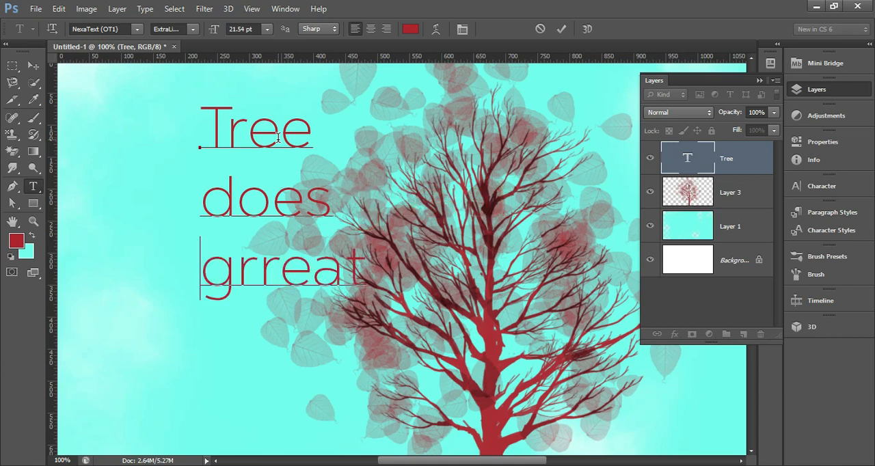
Step: Correct the third line's spelling to "great" and add "things" on a fourth line
{"action": "key", "text": "Right"}
{"action": "key", "text": "Right"}
{"action": "key", "text": "Right"}
{"action": "key", "text": "Right"}
{"action": "key", "text": "Left"}
{"action": "key", "text": "Delete"}
{"action": "key", "text": "Right"}
{"action": "key", "text": "Right"}
{"action": "key", "text": "Return"}
{"action": "type", "text": "things"}
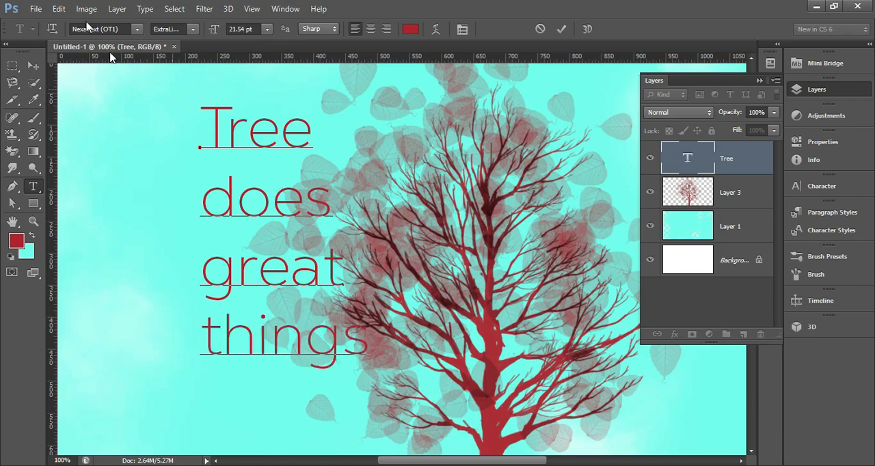
Step: Move the four-line text to the left, clear of the tree's branches
{"action": "left_click", "coordinate": [33, 65]}
{"action": "key", "text": "ctrl+minus"}
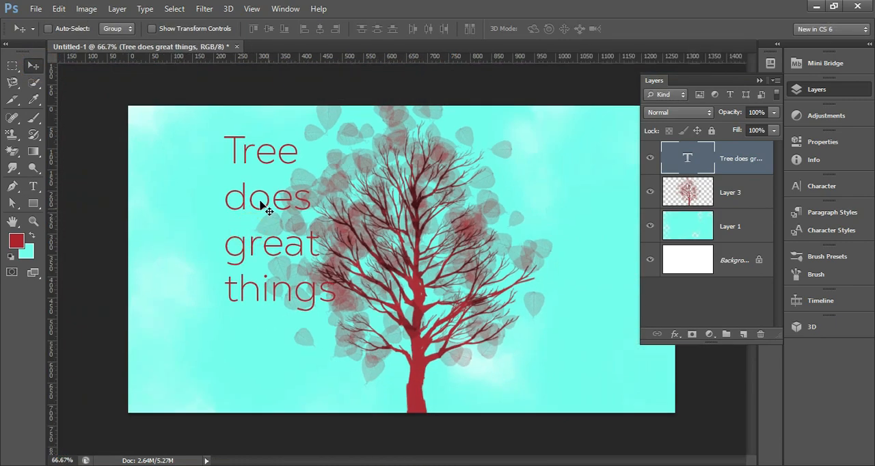
{"action": "left_click_drag", "start_coordinate": [262, 201], "coordinate": [197, 197]}
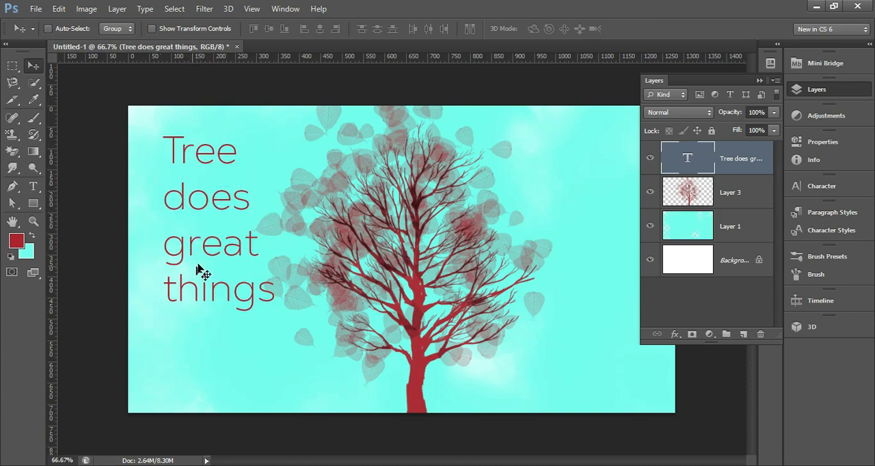
Step: Find the word "does" in the text layer with Find and Replace Text
{"action": "left_click", "coordinate": [60, 10]}
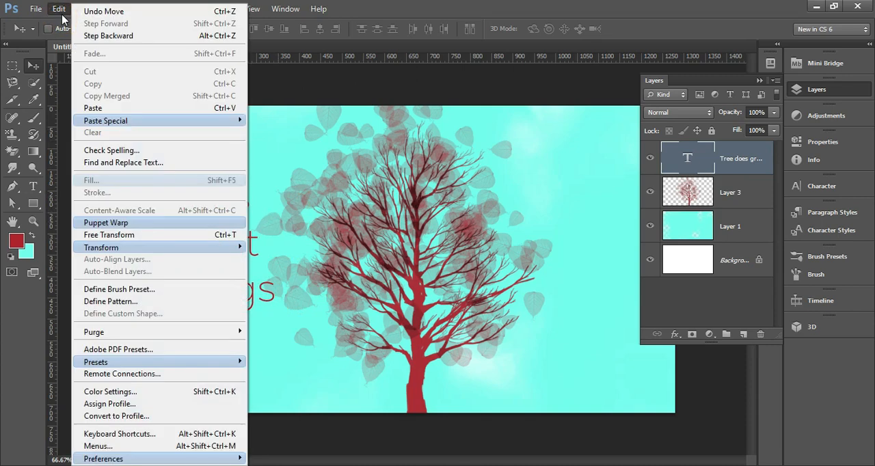
{"action": "left_click", "coordinate": [676, 152]}
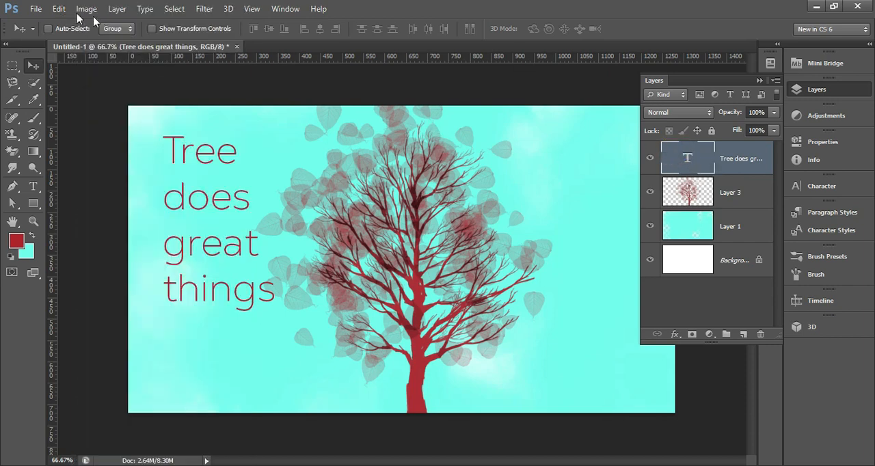
{"action": "left_click", "coordinate": [60, 8]}
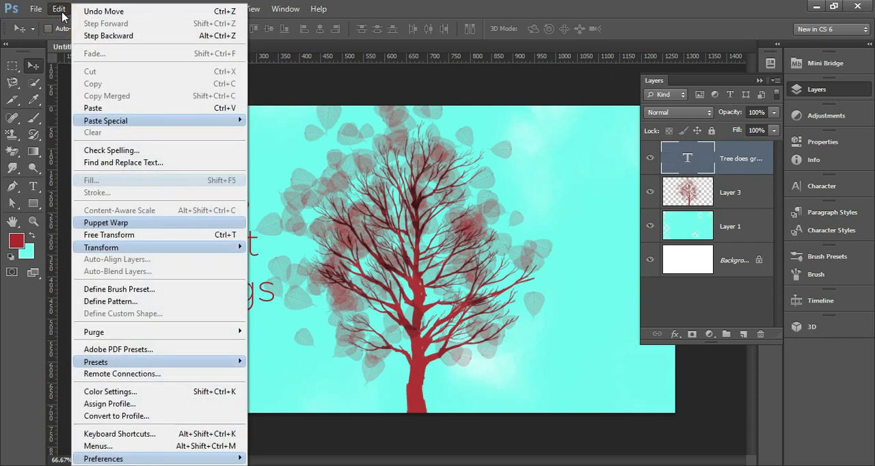
{"action": "left_click", "coordinate": [136, 165]}
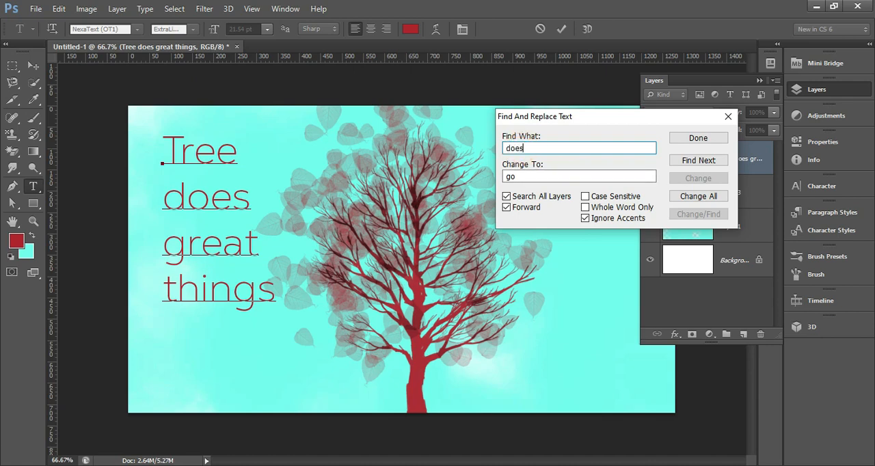
{"action": "left_click", "coordinate": [698, 161]}
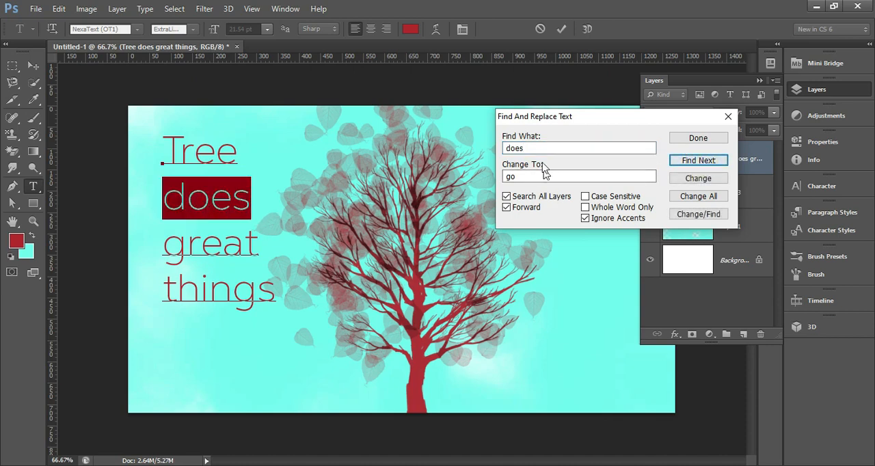
Step: Set the replacement text to "are" and change the found word "does" to it
{"action": "double_click", "coordinate": [509, 177]}
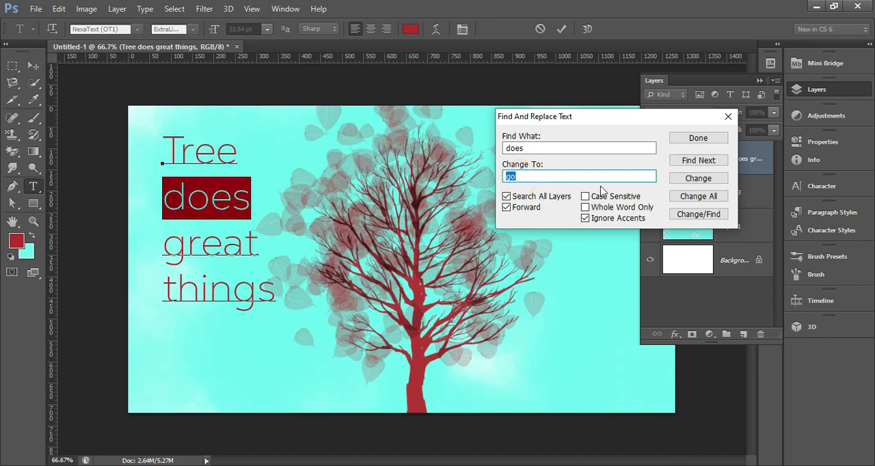
{"action": "type", "text": "d"}
{"action": "left_click", "coordinate": [702, 182]}
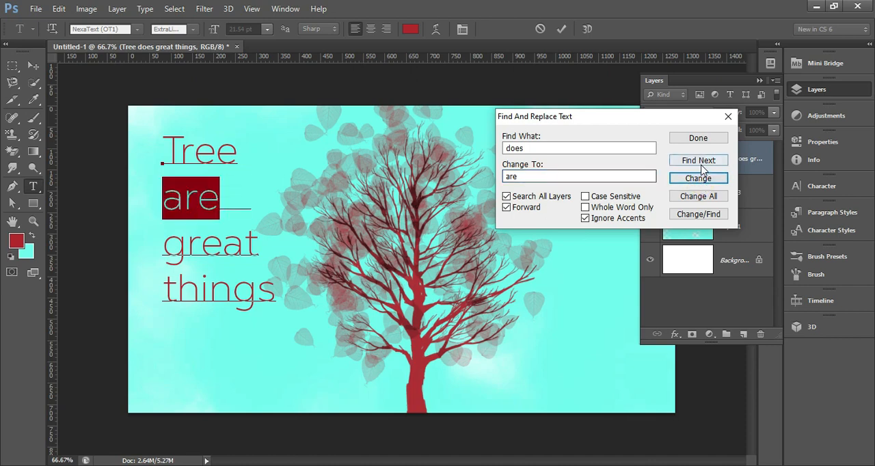
Step: Finish the current replacement and restart Find and Replace Text on the text layer
{"action": "left_click", "coordinate": [703, 138]}
{"action": "key", "text": "v"}
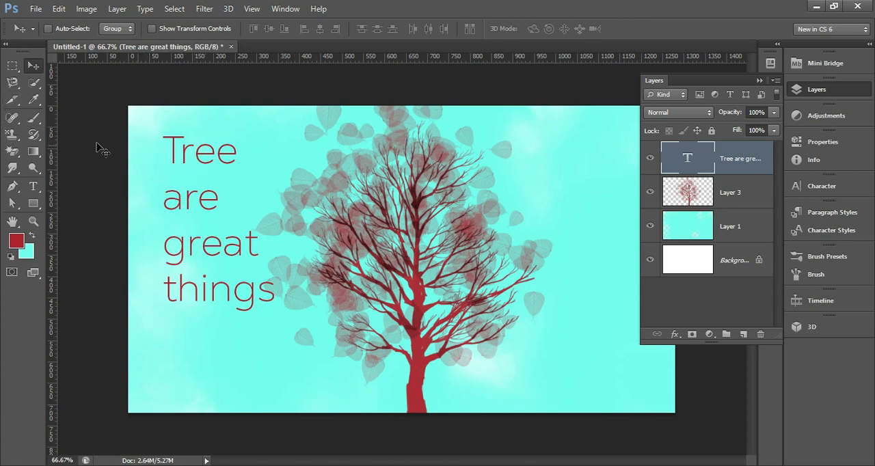
{"action": "left_click", "coordinate": [33, 186]}
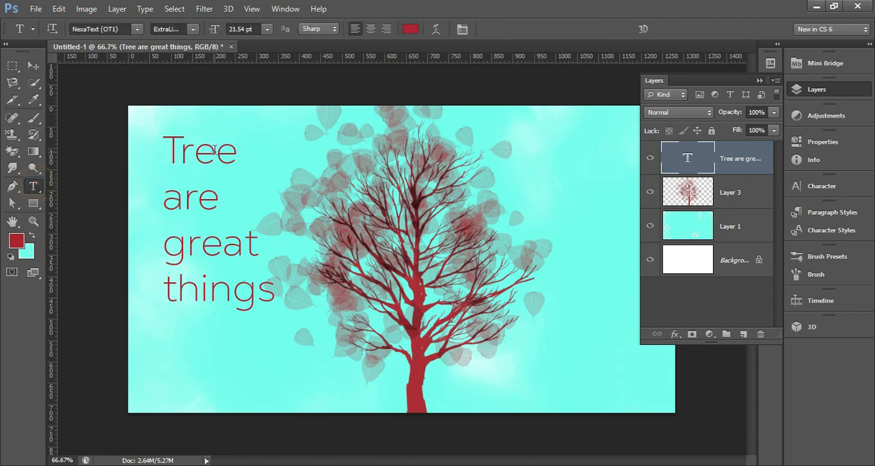
{"action": "left_click", "coordinate": [60, 9]}
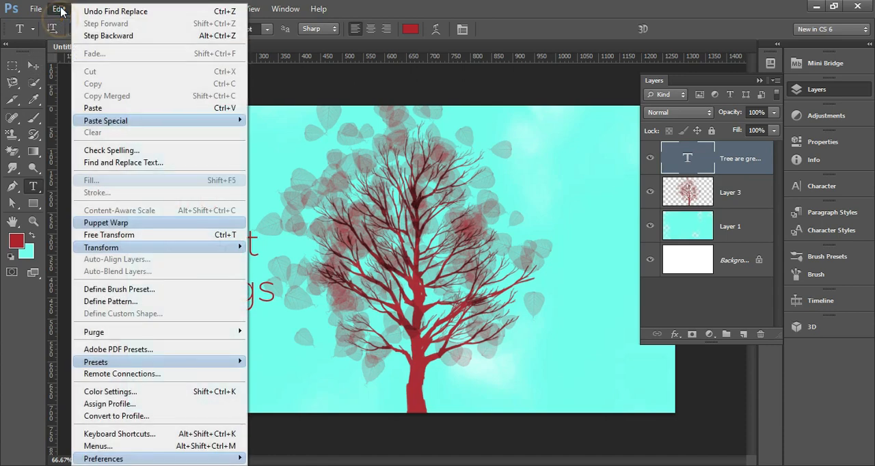
{"action": "left_click", "coordinate": [117, 163]}
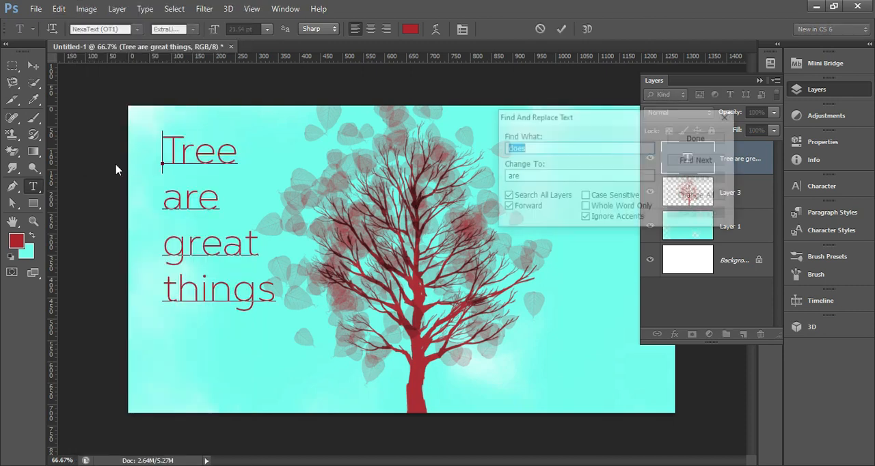
Step: Find "tree" in the text layer and change it to "trees"
{"action": "left_click", "coordinate": [529, 147]}
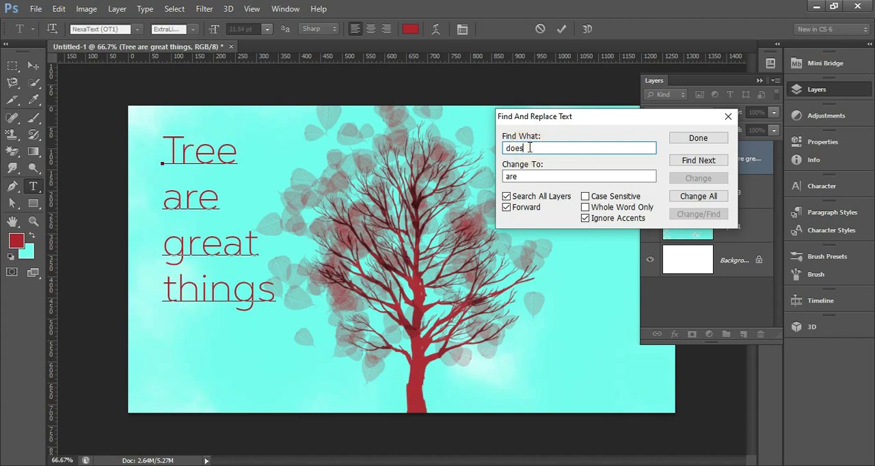
{"action": "key", "text": "BackSpace"}
{"action": "key", "text": "BackSpace"}
{"action": "type", "text": "t"}
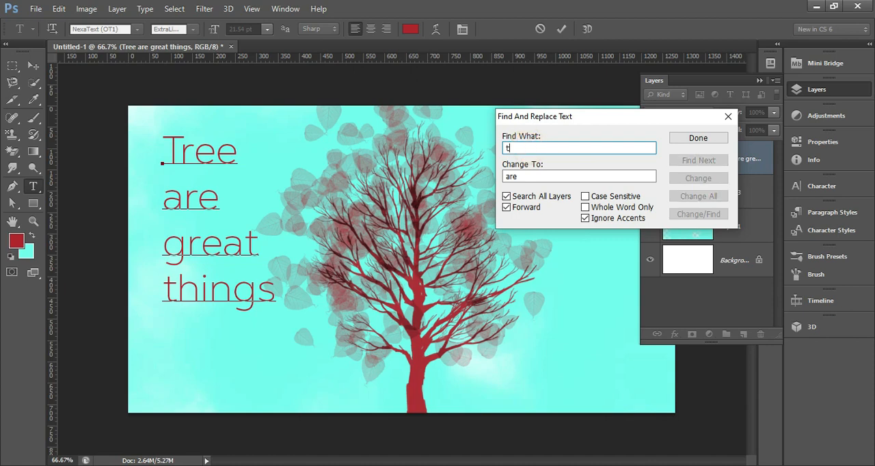
{"action": "type", "text": "ree"}
{"action": "key", "text": "Tab"}
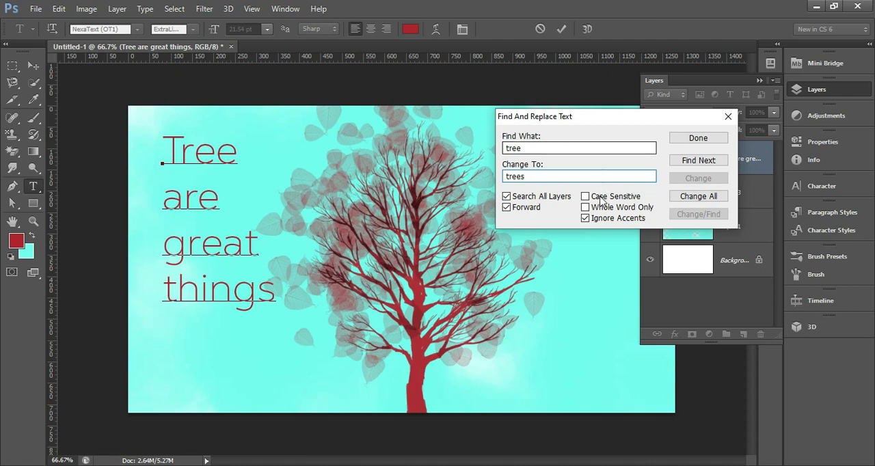
{"action": "left_click", "coordinate": [695, 164]}
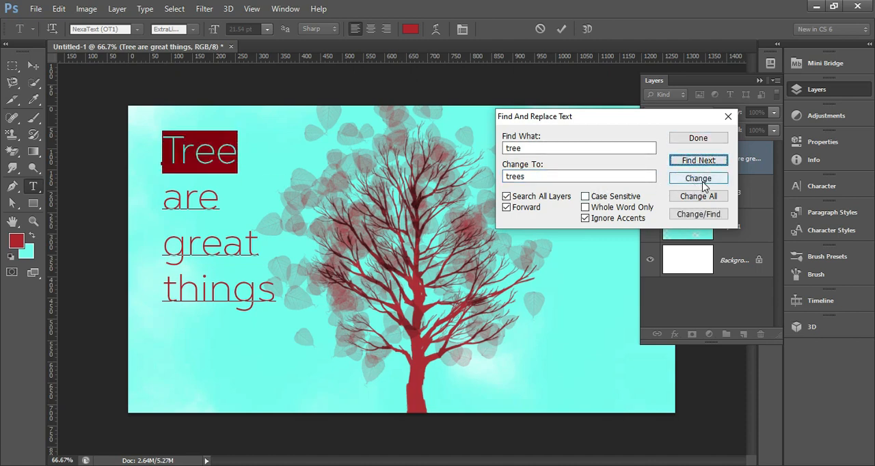
{"action": "left_click", "coordinate": [703, 182]}
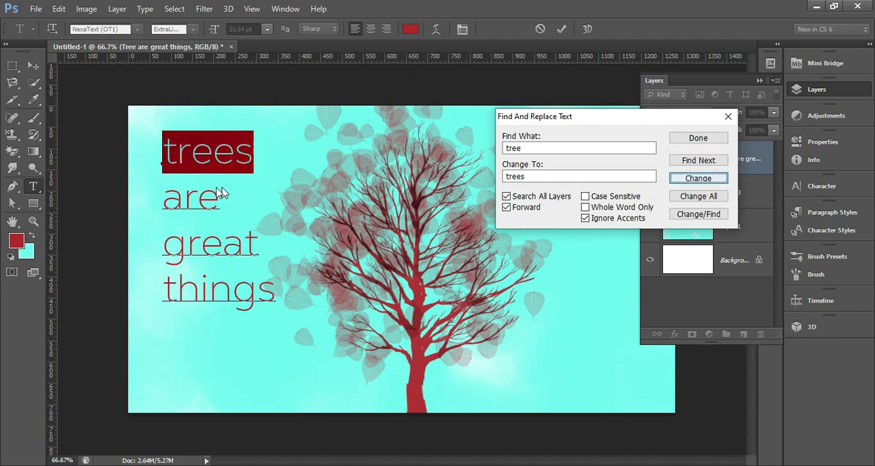
Step: Capitalise the replacement text as "Trees", apply it to the selected first word, and finish the replacement
{"action": "left_click", "coordinate": [518, 176]}
{"action": "left_click", "coordinate": [506, 176]}
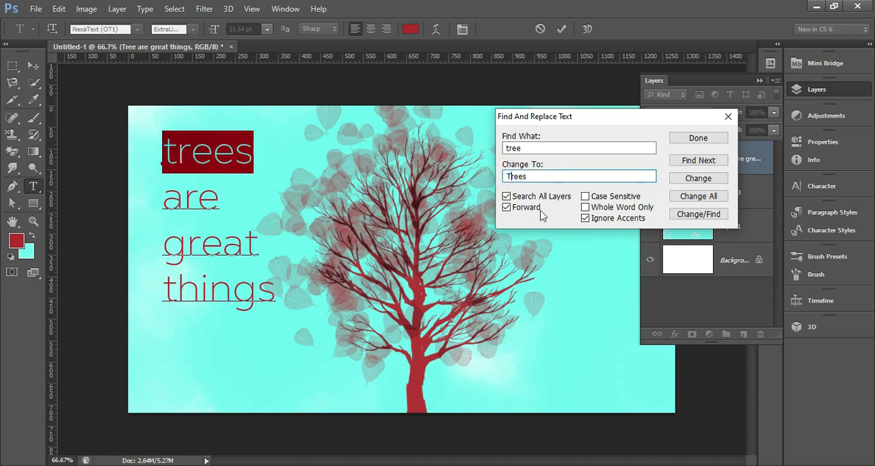
{"action": "left_click", "coordinate": [688, 181]}
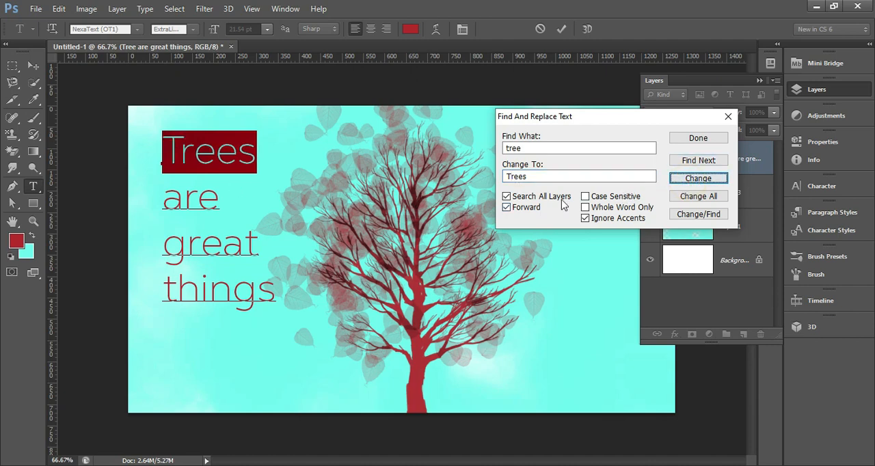
{"action": "left_click", "coordinate": [709, 139]}
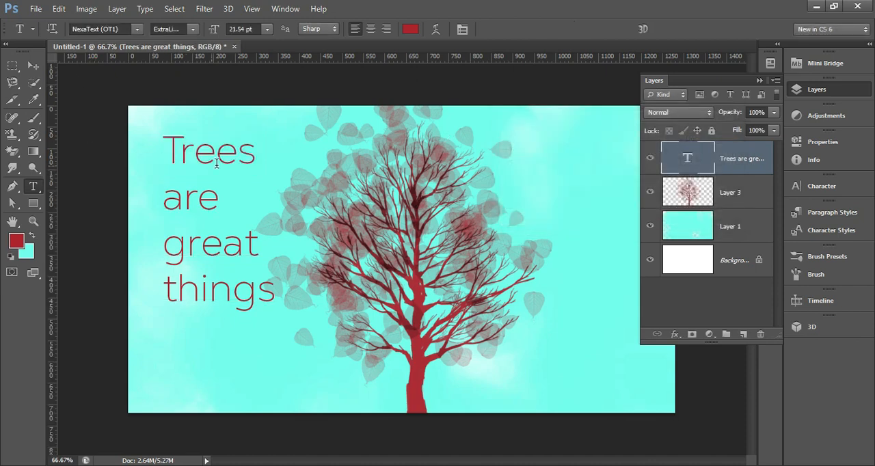
Step: Delete the text layer and the tree layer, keeping the sky layer and the background
{"action": "left_click", "coordinate": [33, 65]}
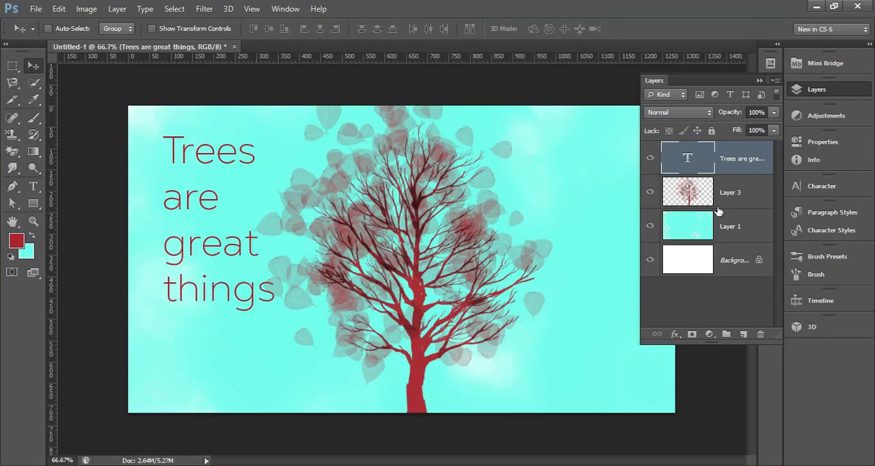
{"action": "key", "text": "Delete"}
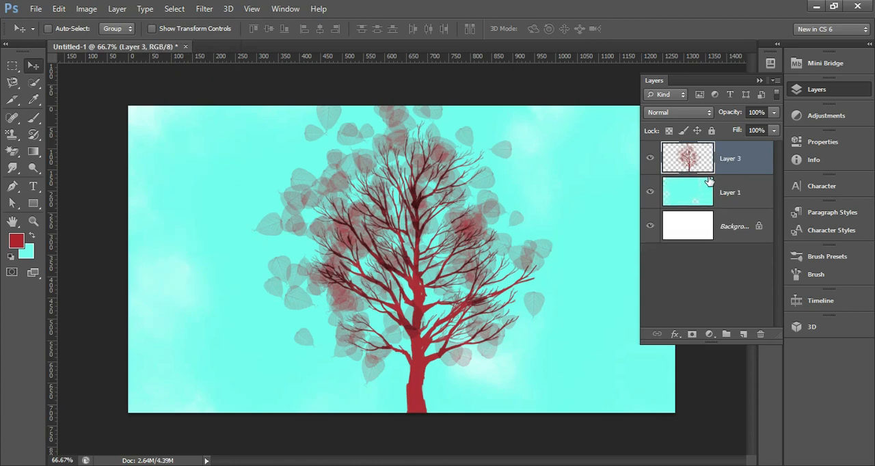
{"action": "key", "text": "Delete"}
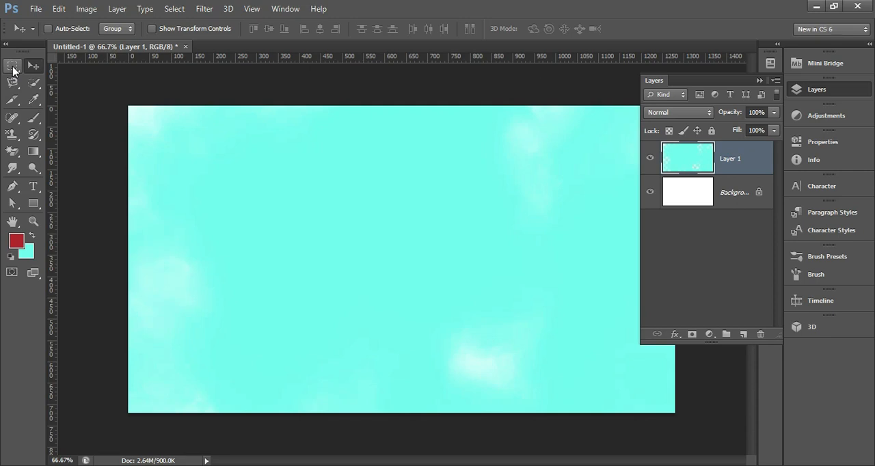
Step: Switch to the Elliptical Marquee tool
{"action": "left_click", "coordinate": [12, 68]}
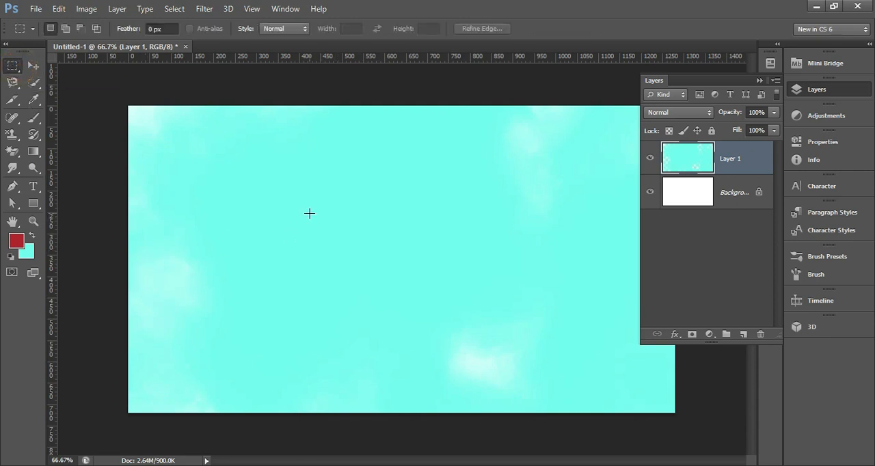
{"action": "right_click", "coordinate": [15, 66]}
{"action": "left_click", "coordinate": [68, 76]}
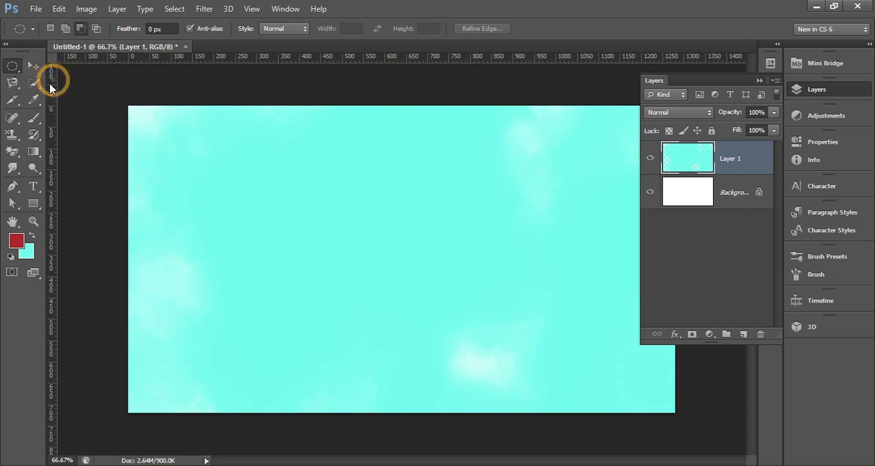
{"action": "left_click_drag", "start_coordinate": [324, 175], "coordinate": [497, 344]}
{"action": "key", "text": "ctrl+d"}
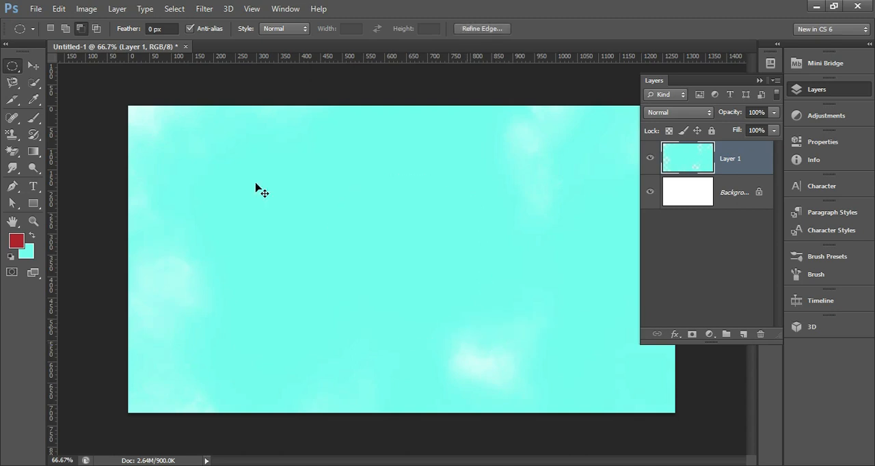
{"action": "left_click", "coordinate": [51, 29]}
{"action": "left_click", "coordinate": [80, 28]}
{"action": "left_click_drag", "start_coordinate": [307, 164], "coordinate": [418, 288]}
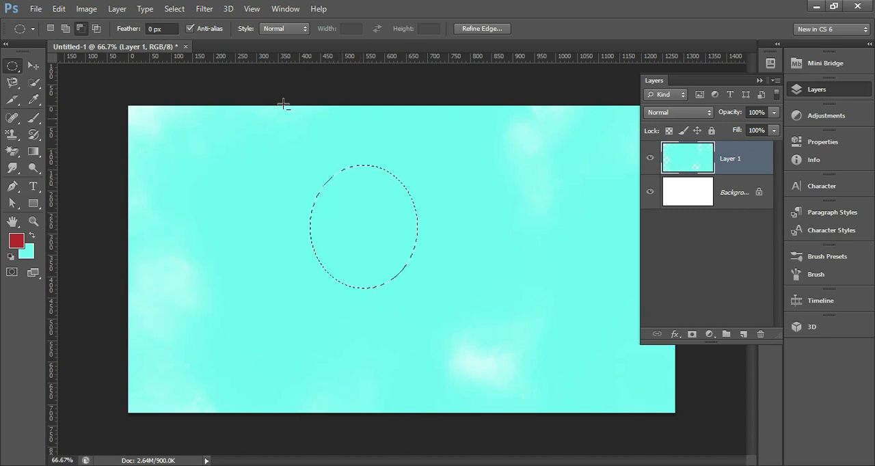
Step: In New Selection mode, replace the ellipse with a circular selection about 455 px wide near the canvas centre on a new layer
{"action": "left_click", "coordinate": [51, 31]}
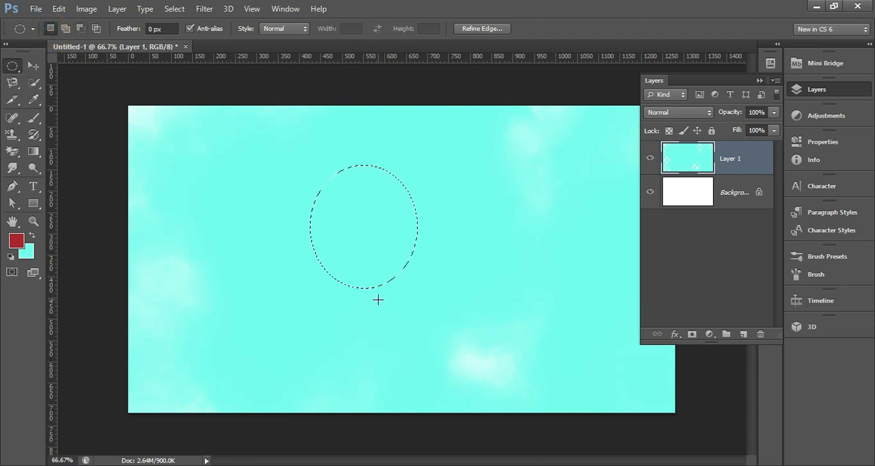
{"action": "left_click", "coordinate": [381, 305]}
{"action": "left_click", "coordinate": [743, 333]}
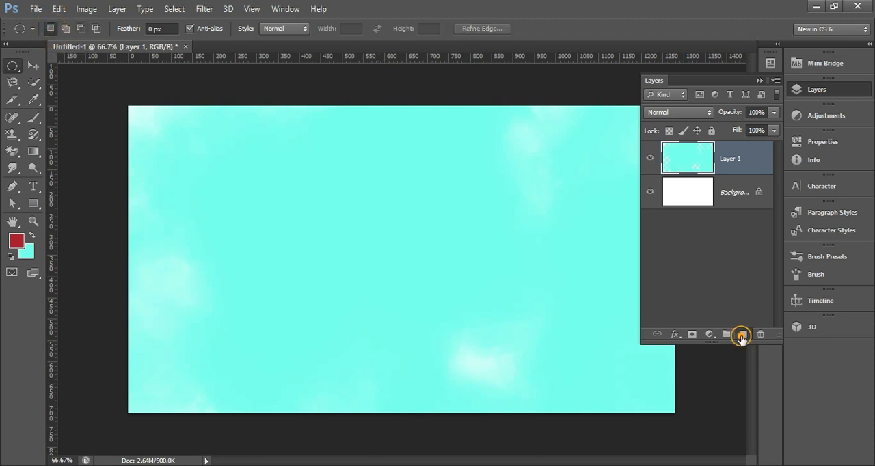
{"action": "left_click_drag", "start_coordinate": [260, 170], "coordinate": [559, 363]}
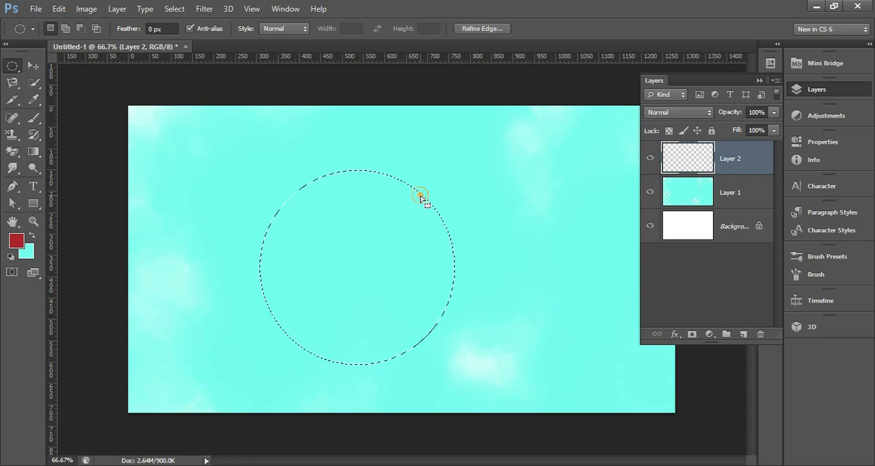
{"action": "left_click_drag", "start_coordinate": [418, 198], "coordinate": [442, 195]}
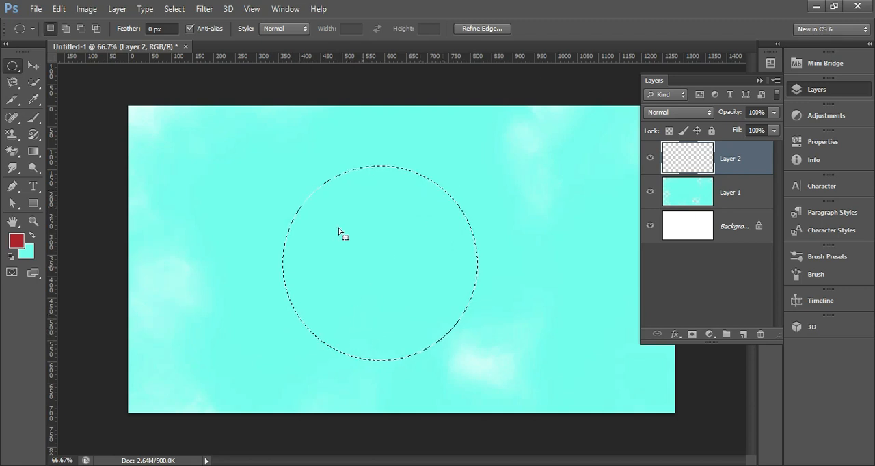
Step: Fill the circular selection with red #d00000 using the Fill command and clear the selection
{"action": "left_click", "coordinate": [65, 12]}
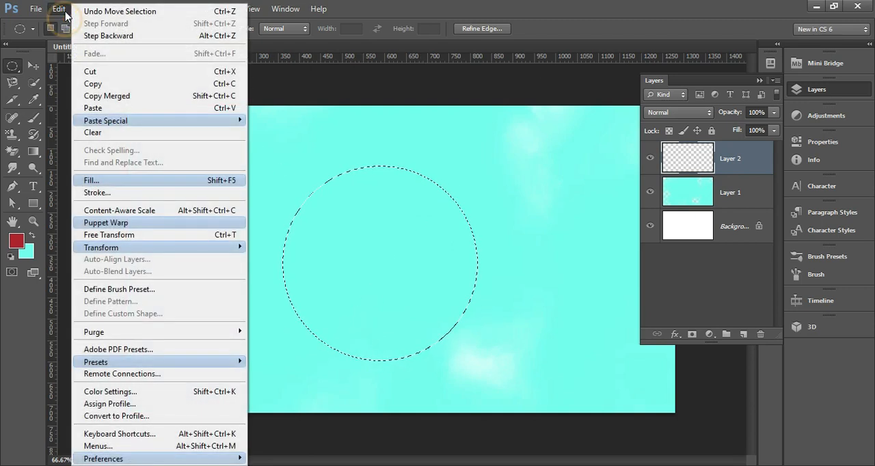
{"action": "left_click", "coordinate": [122, 182]}
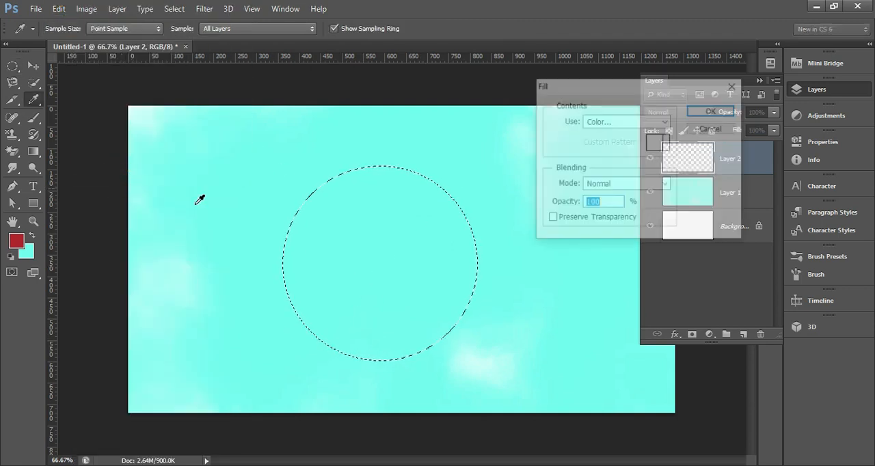
{"action": "left_click", "coordinate": [635, 123]}
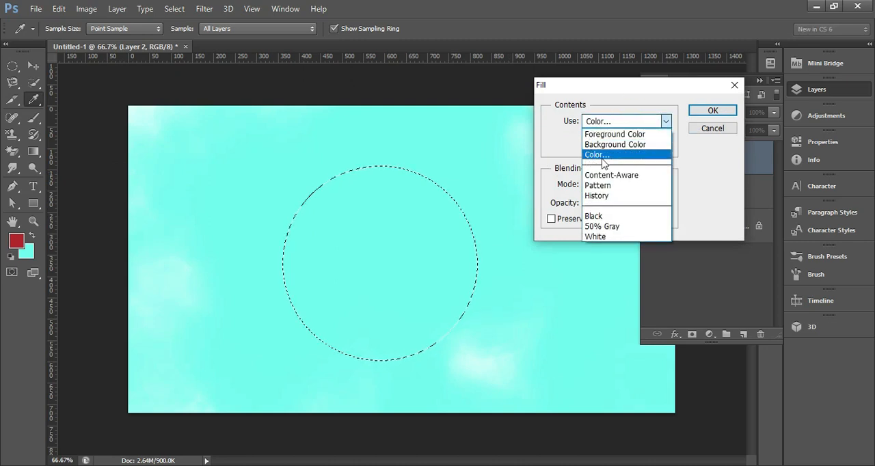
{"action": "left_click", "coordinate": [619, 162]}
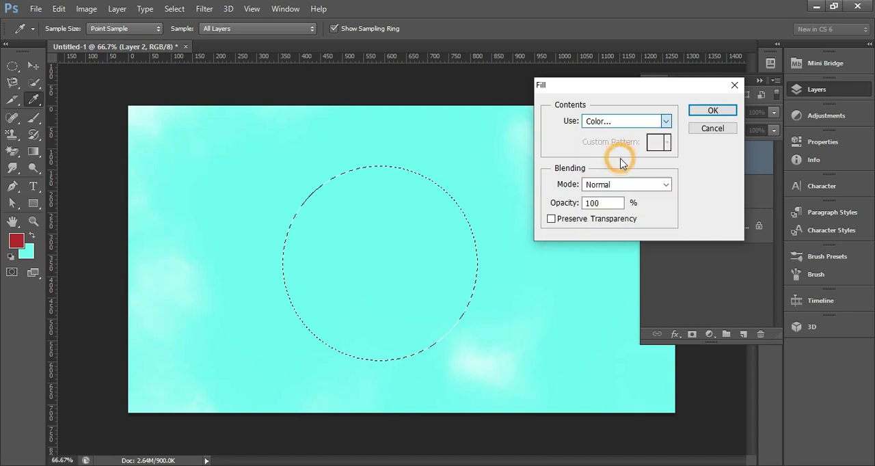
{"action": "left_click", "coordinate": [567, 132]}
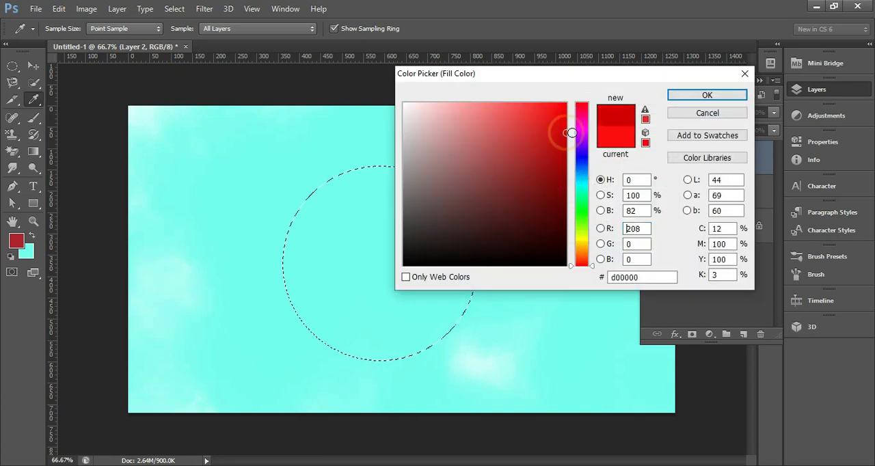
{"action": "left_click", "coordinate": [693, 100]}
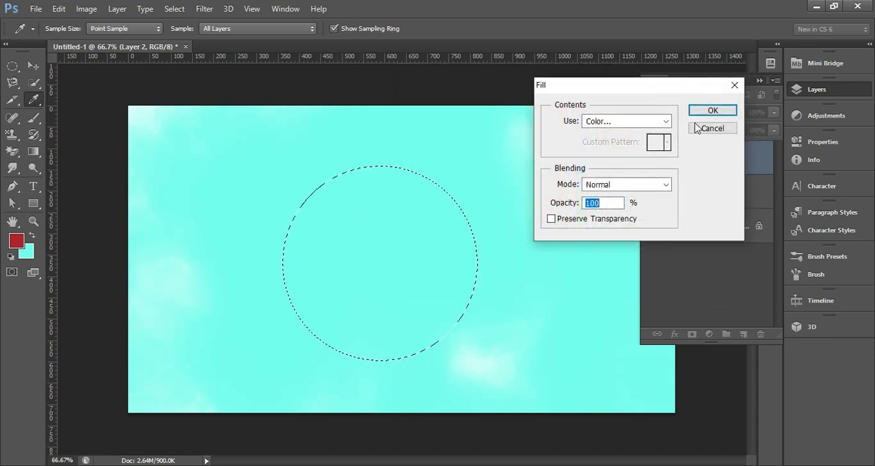
{"action": "left_click", "coordinate": [712, 111]}
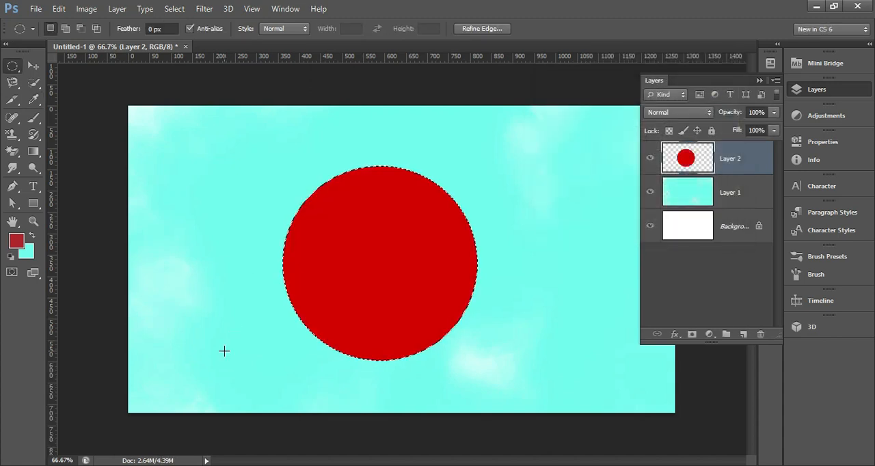
{"action": "key", "text": "ctrl+d"}
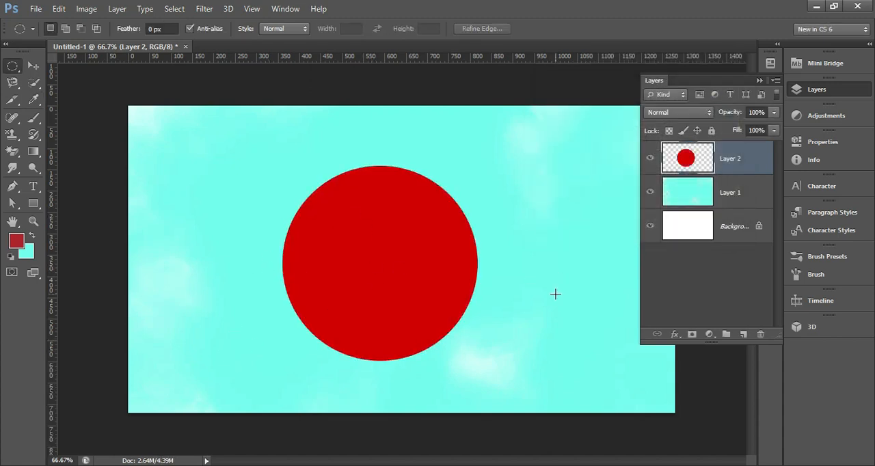
Step: Hide the red circle's layer and draw a circular selection about 410 px wide near the canvas centre on a new layer
{"action": "left_click", "coordinate": [744, 334]}
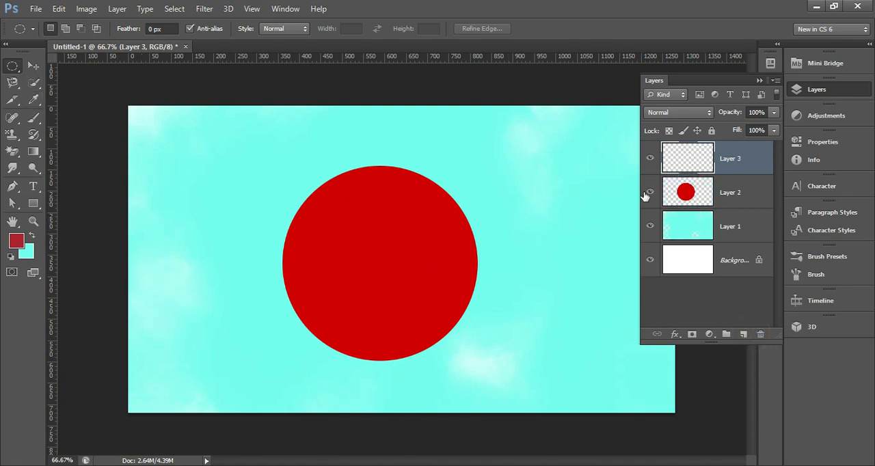
{"action": "left_click", "coordinate": [649, 192]}
{"action": "left_click_drag", "start_coordinate": [467, 261], "coordinate": [567, 340]}
Step: Start a Stroke on the circular selection and set its colour to dark blue #001f94
{"action": "left_click", "coordinate": [60, 9]}
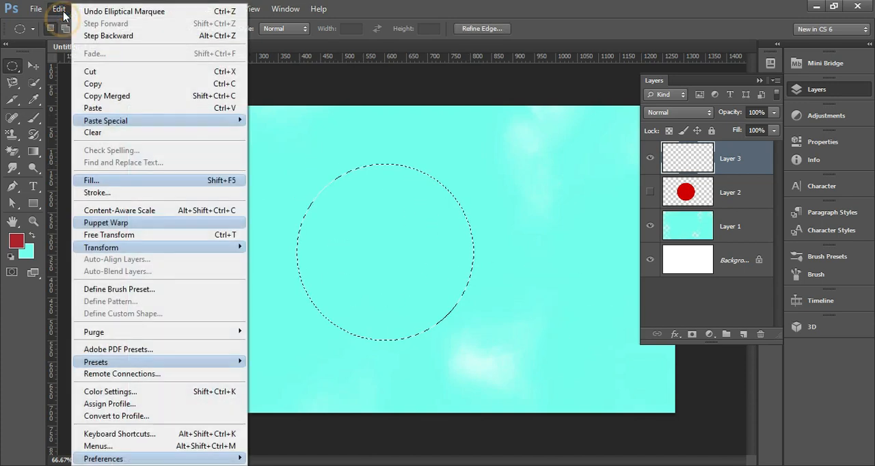
{"action": "left_click", "coordinate": [97, 193]}
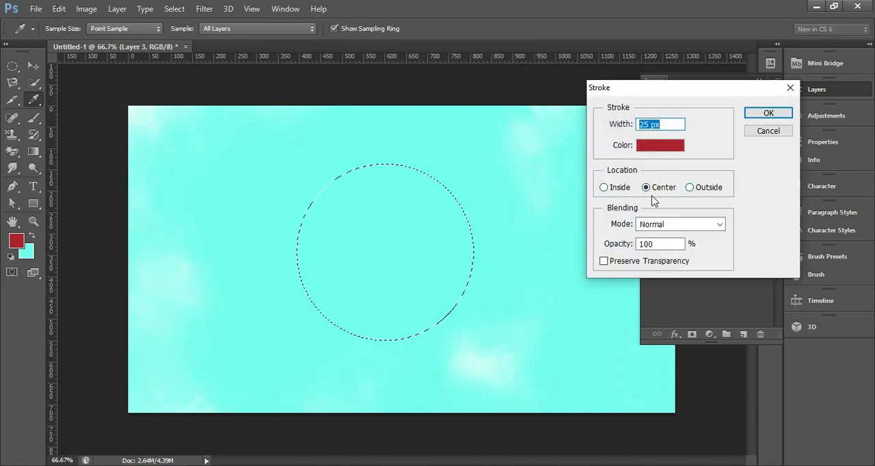
{"action": "left_click", "coordinate": [660, 146]}
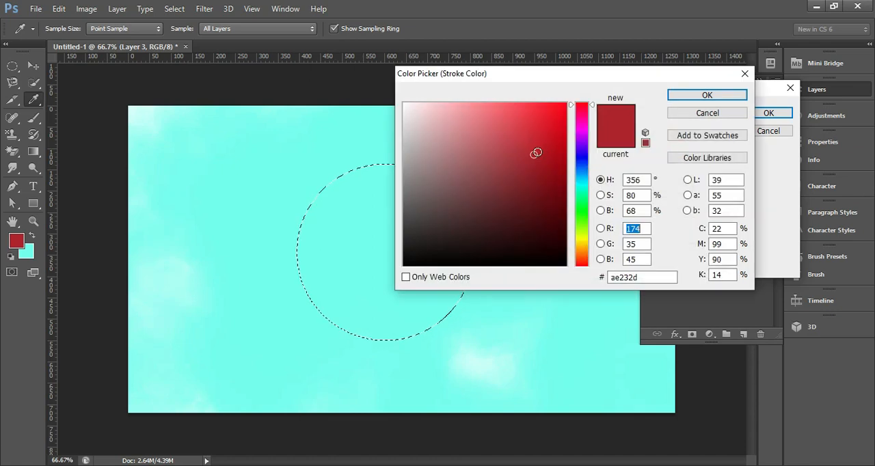
{"action": "left_click_drag", "start_coordinate": [592, 116], "coordinate": [594, 163]}
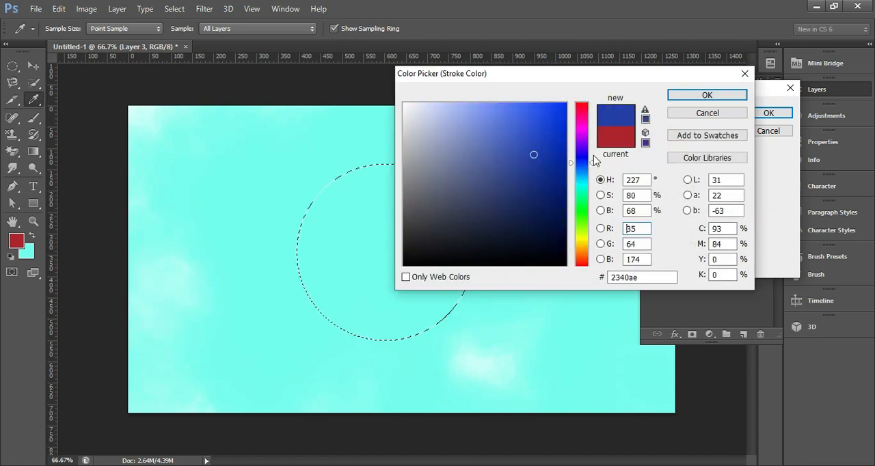
{"action": "left_click", "coordinate": [644, 110]}
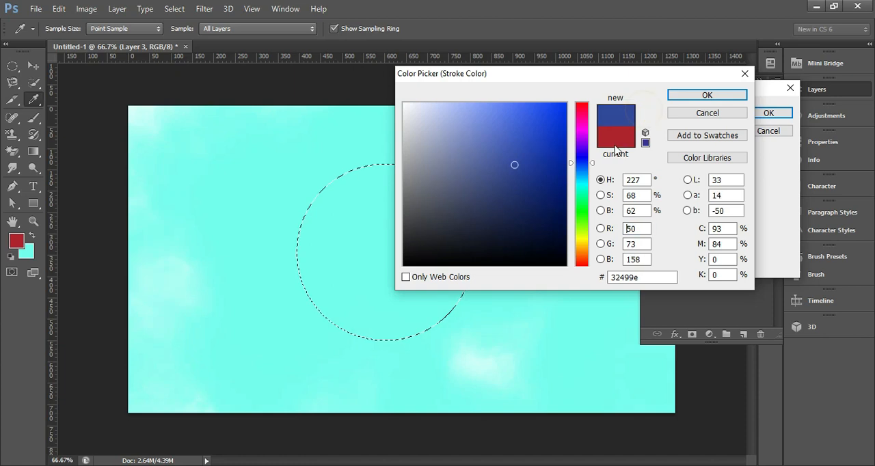
{"action": "left_click", "coordinate": [565, 171]}
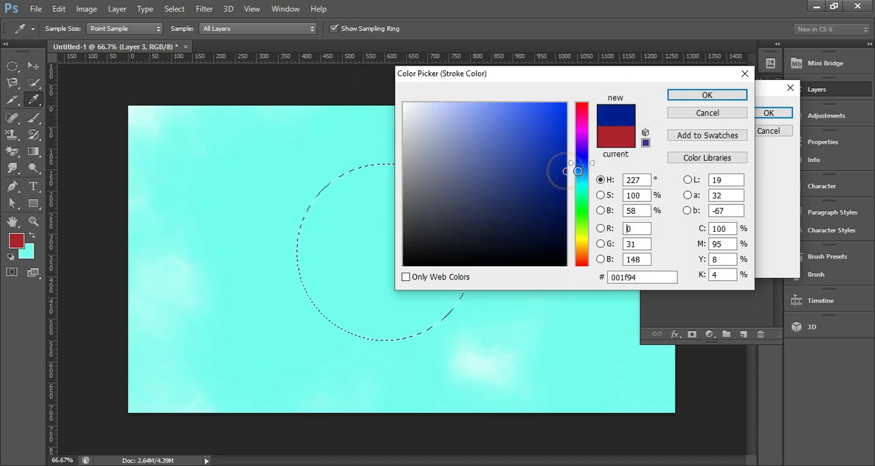
{"action": "left_click", "coordinate": [723, 97]}
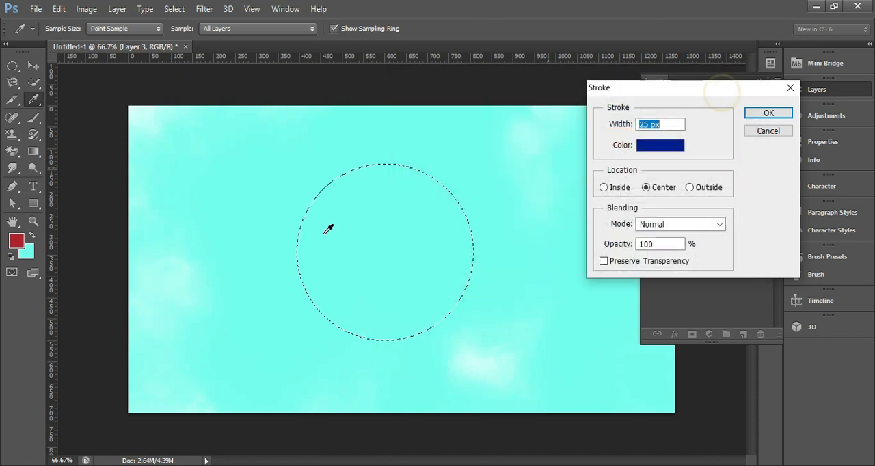
Step: Set the stroke width to 15 px, apply it centred on the circular selection, and clear the selection
{"action": "double_click", "coordinate": [647, 123]}
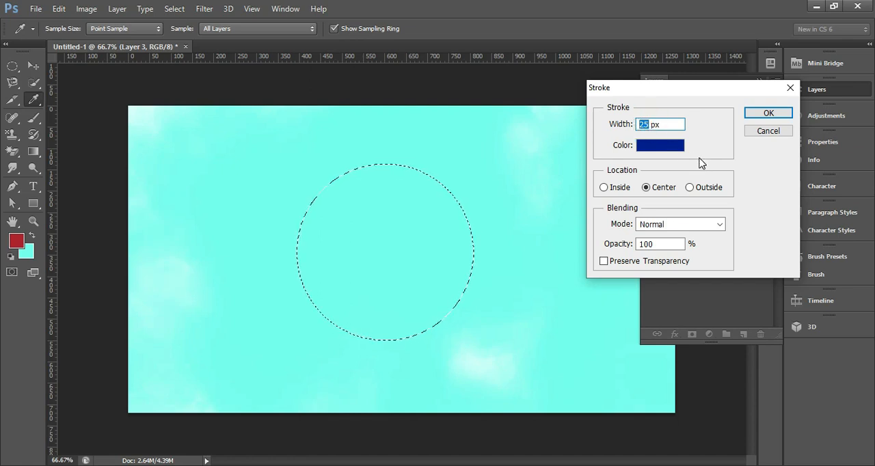
{"action": "type", "text": "15"}
{"action": "left_click", "coordinate": [767, 112]}
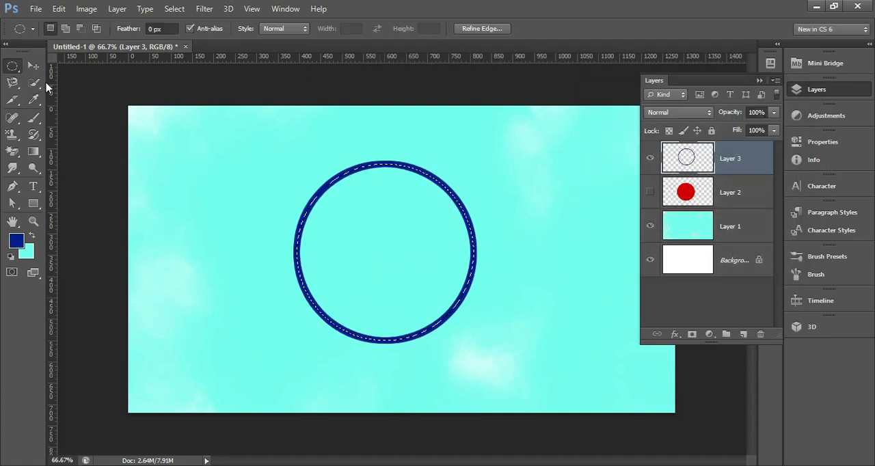
{"action": "left_click", "coordinate": [243, 184]}
{"action": "left_click", "coordinate": [323, 198]}
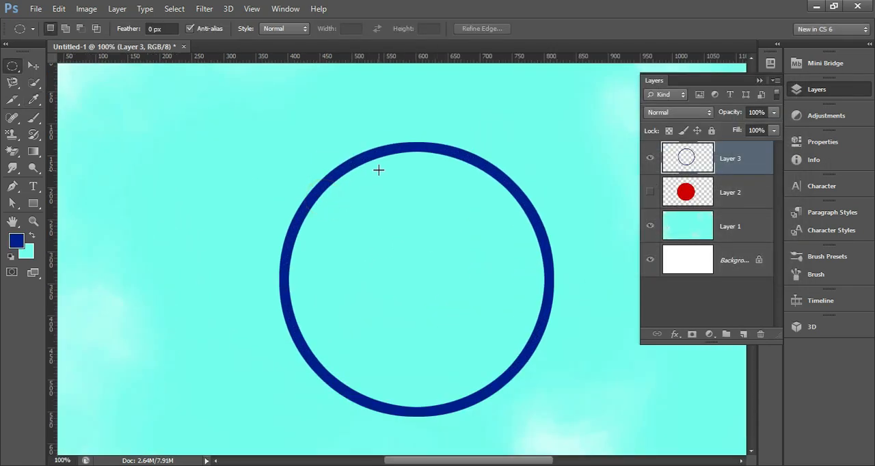
Step: Show the red circle's layer again and move the blue ring so it sits concentrically on the red circle
{"action": "left_click", "coordinate": [650, 192]}
{"action": "left_click", "coordinate": [502, 250], "text": "alt"}
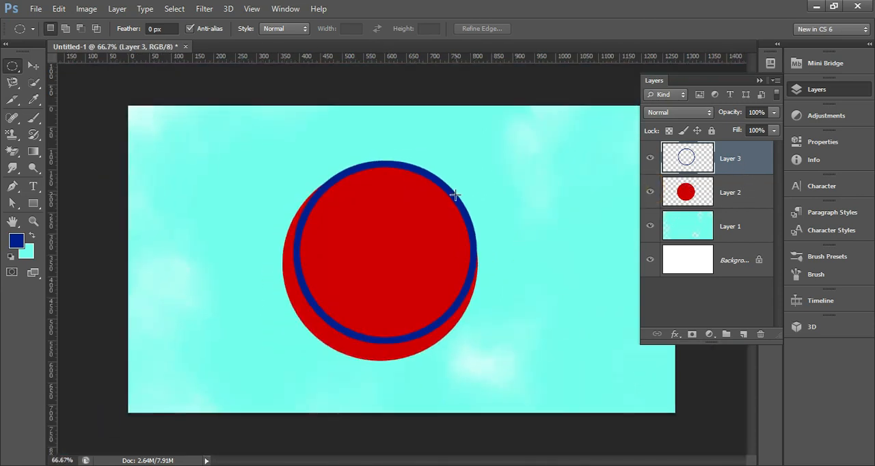
{"action": "left_click", "coordinate": [32, 65]}
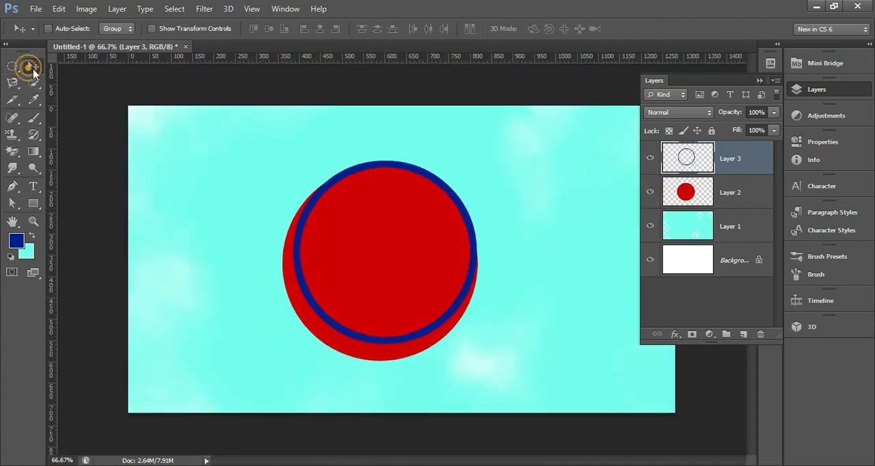
{"action": "left_click", "coordinate": [454, 200]}
{"action": "left_click_drag", "start_coordinate": [454, 201], "coordinate": [453, 211]}
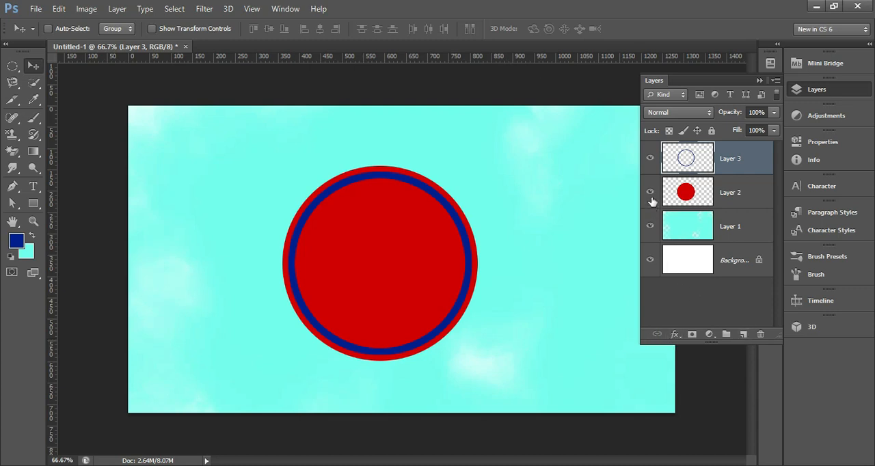
Step: Hide the ring and red circle layers, and draw a square selection about 338 px wide near the canvas centre on a new layer
{"action": "left_click", "coordinate": [650, 192]}
{"action": "left_click", "coordinate": [650, 158]}
{"action": "left_click", "coordinate": [743, 334]}
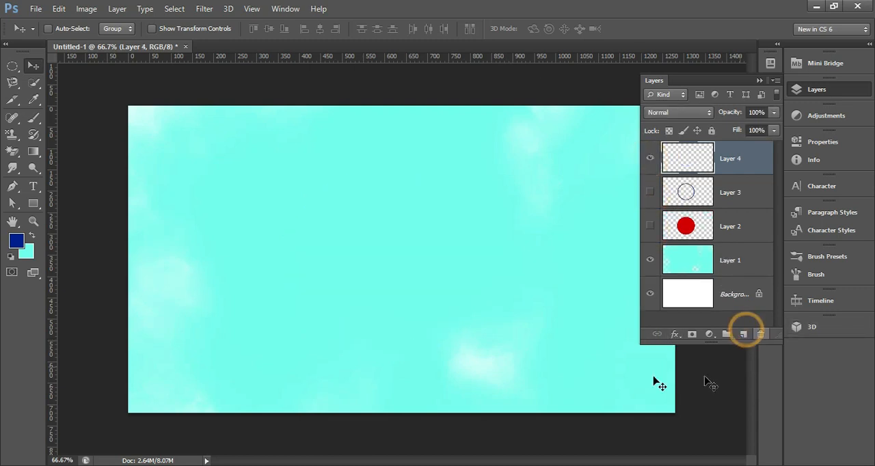
{"action": "left_click", "coordinate": [12, 66]}
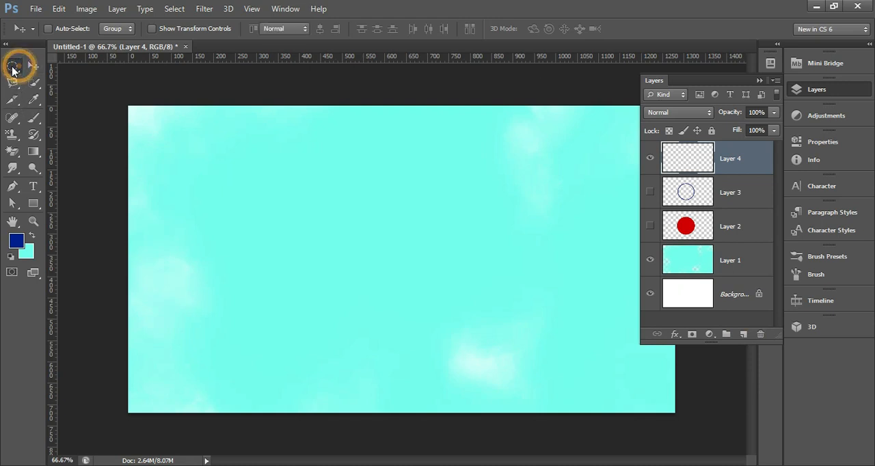
{"action": "left_click", "coordinate": [52, 58]}
{"action": "left_click_drag", "start_coordinate": [284, 184], "coordinate": [543, 327]}
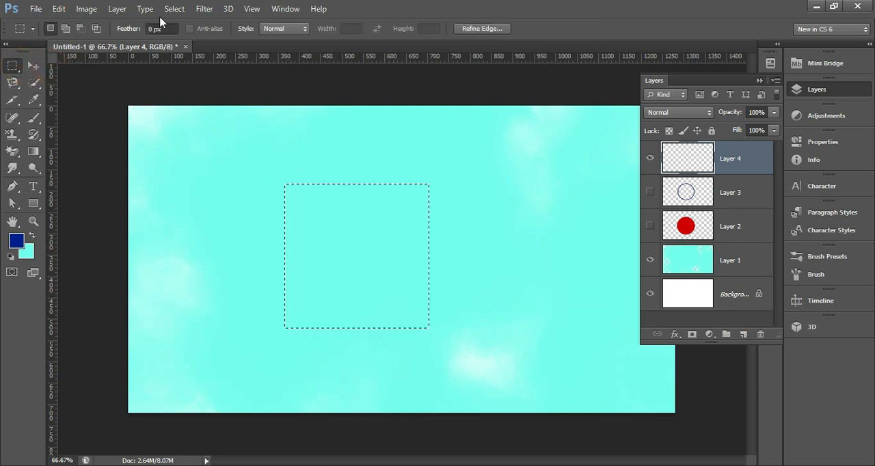
Step: Fill the square selection with a coarse vertical-streaked grey pattern using the Fill command and clear the selection
{"action": "left_click", "coordinate": [58, 8]}
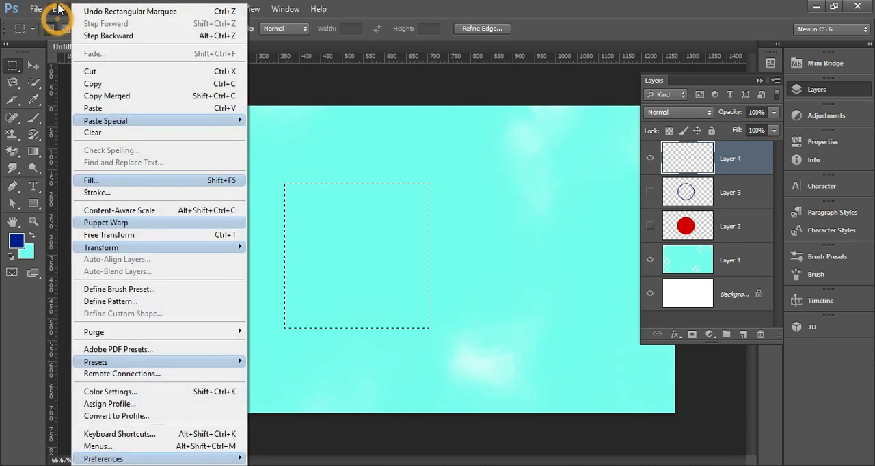
{"action": "left_click", "coordinate": [101, 181]}
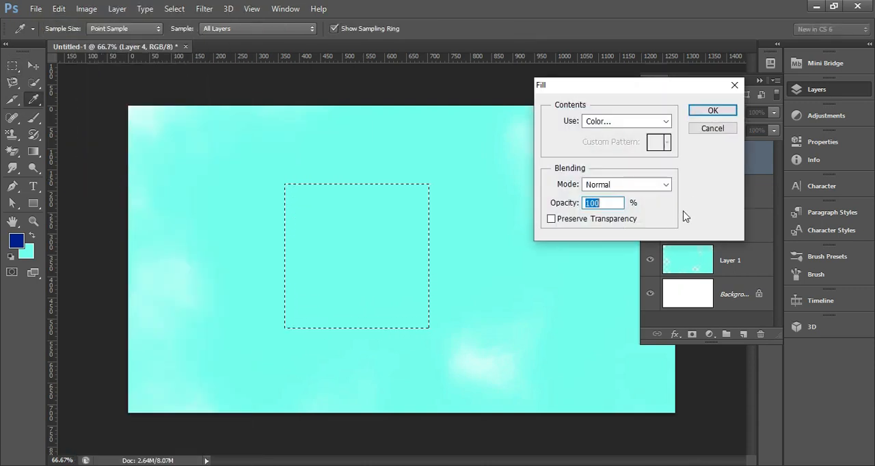
{"action": "left_click", "coordinate": [629, 122]}
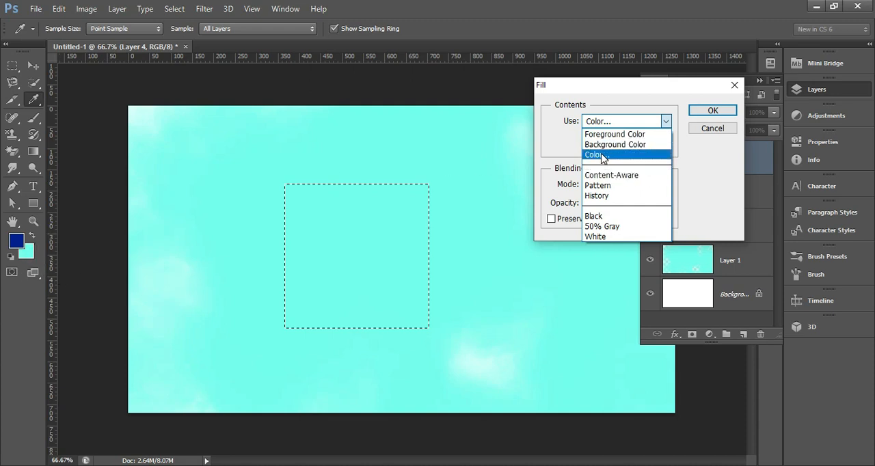
{"action": "left_click", "coordinate": [600, 186]}
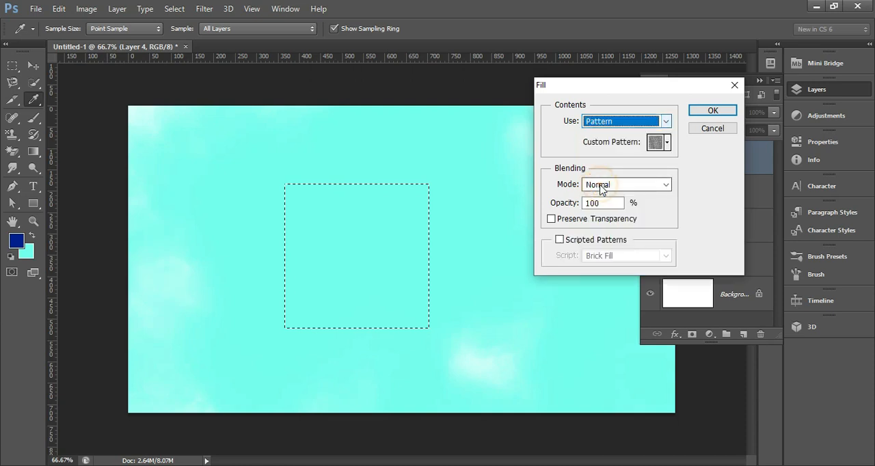
{"action": "left_click", "coordinate": [667, 143]}
{"action": "left_click", "coordinate": [656, 211]}
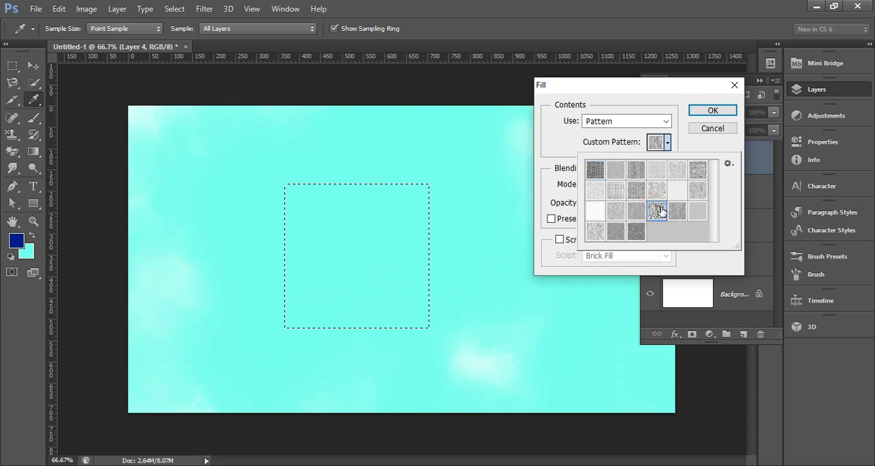
{"action": "left_click", "coordinate": [707, 113]}
{"action": "left_click", "coordinate": [710, 111]}
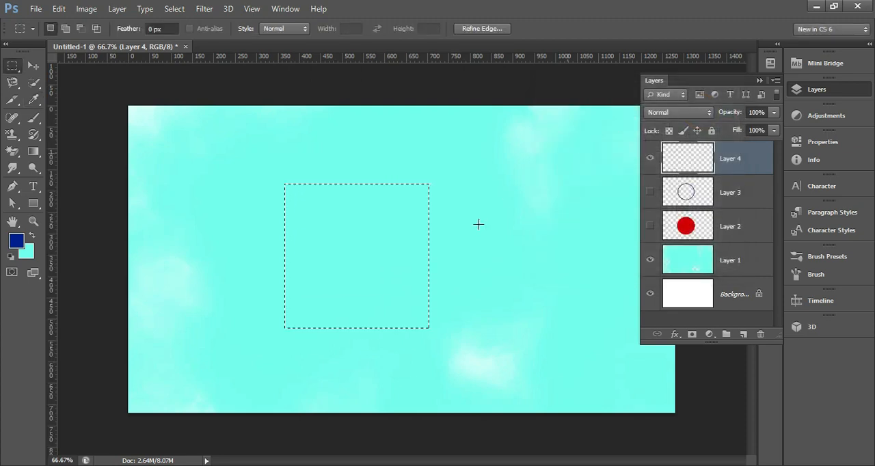
{"action": "key", "text": "ctrl+d"}
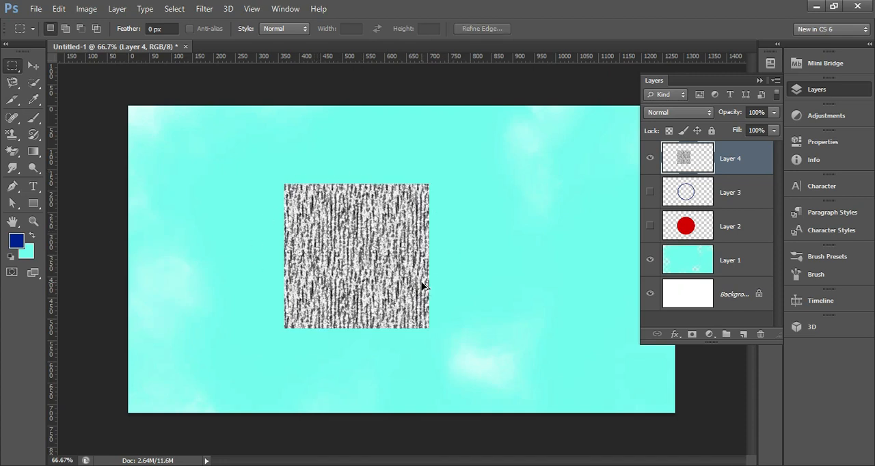
Step: Undo the pattern fill on the square and clear the restored selection
{"action": "key", "text": "ctrl+alt+z"}
{"action": "key", "text": "ctrl+alt+z"}
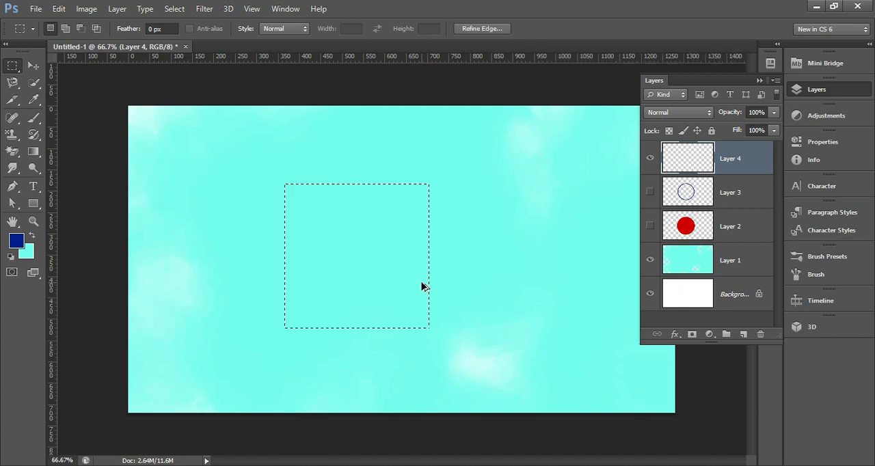
{"action": "key", "text": "ctrl+d"}
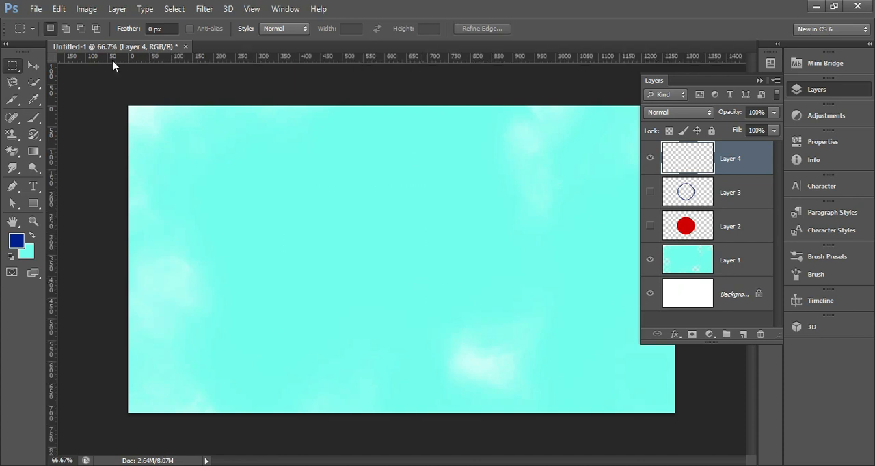
Step: Show the red circle on Layer 2, hide Layer 4 while keeping the ring hidden, and load the circle as a selection
{"action": "left_click", "coordinate": [652, 220]}
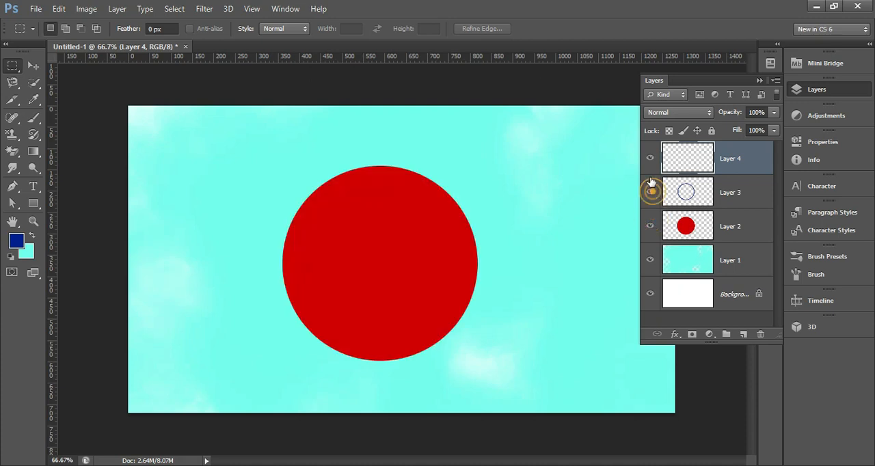
{"action": "left_click", "coordinate": [649, 192]}
{"action": "left_click", "coordinate": [650, 158]}
{"action": "left_click", "coordinate": [650, 192]}
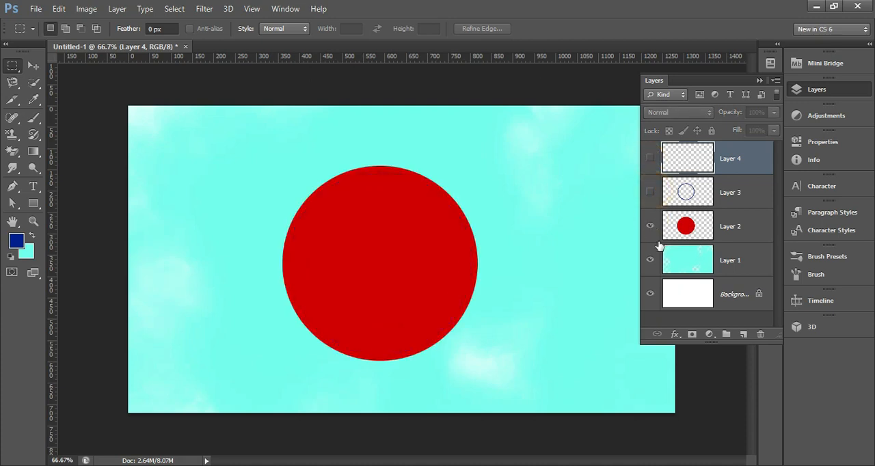
{"action": "left_click", "coordinate": [677, 226]}
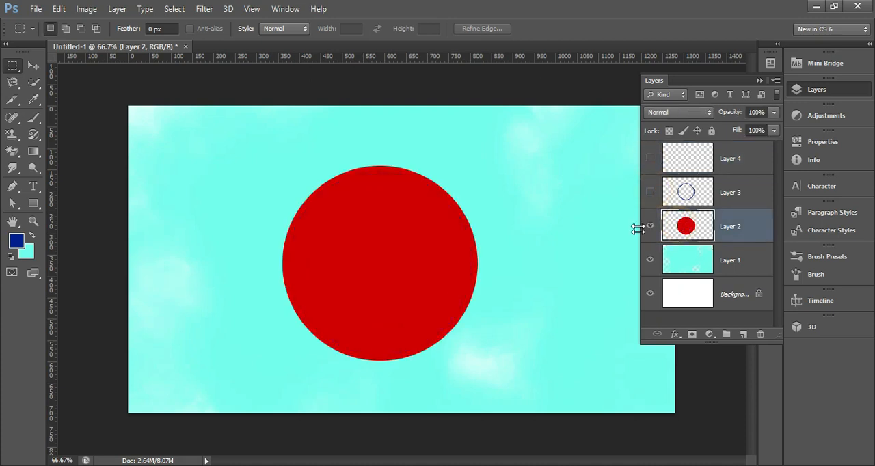
{"action": "left_click", "coordinate": [687, 229], "text": "ctrl"}
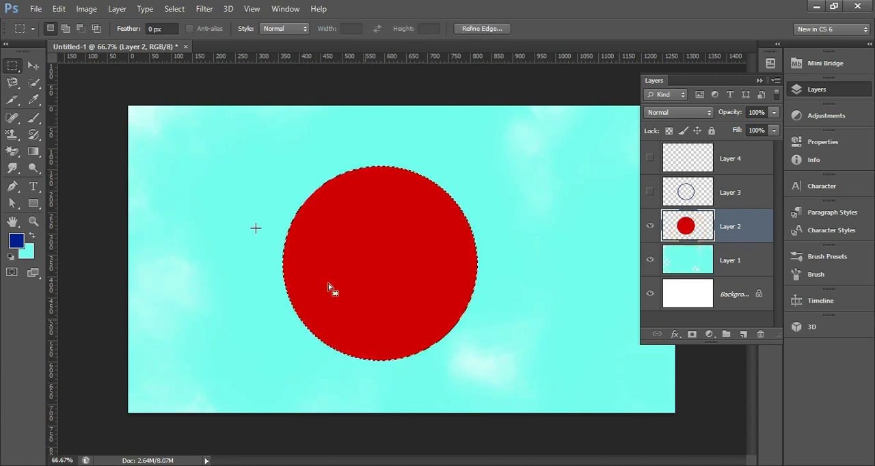
Step: Fill the circular selection on Layer 2 with the very light canvas-textured pattern and clear the selection
{"action": "left_click", "coordinate": [58, 9]}
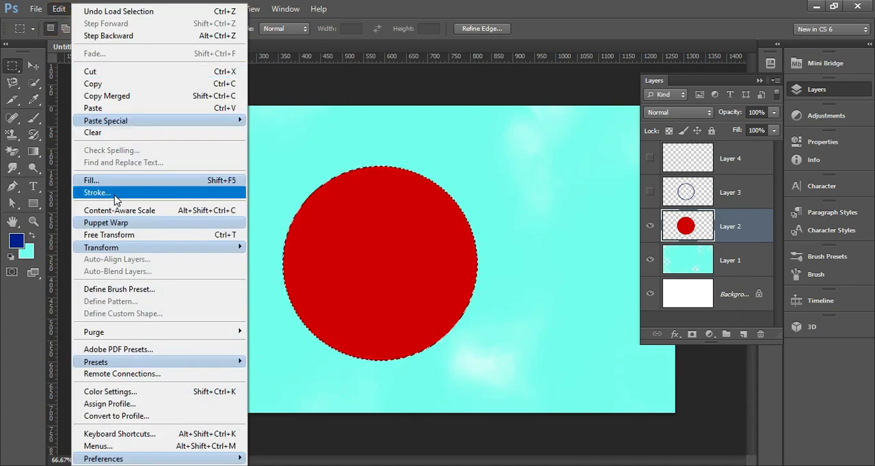
{"action": "left_click", "coordinate": [116, 180]}
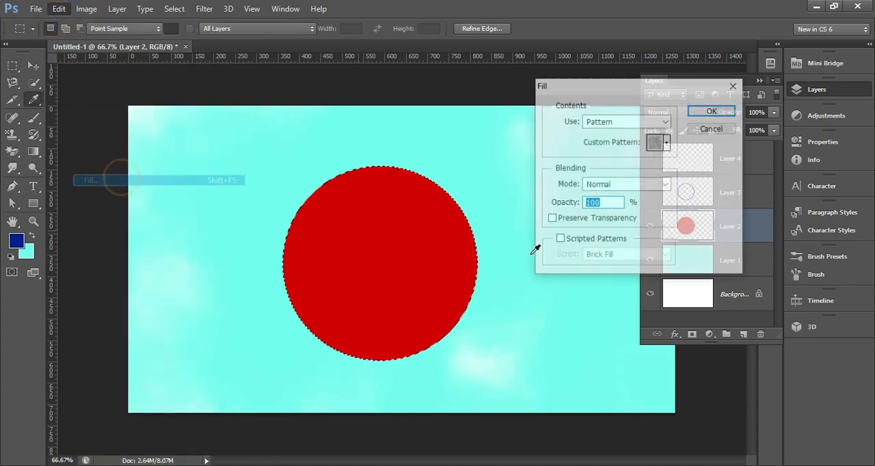
{"action": "left_click", "coordinate": [666, 141]}
{"action": "left_click", "coordinate": [675, 193]}
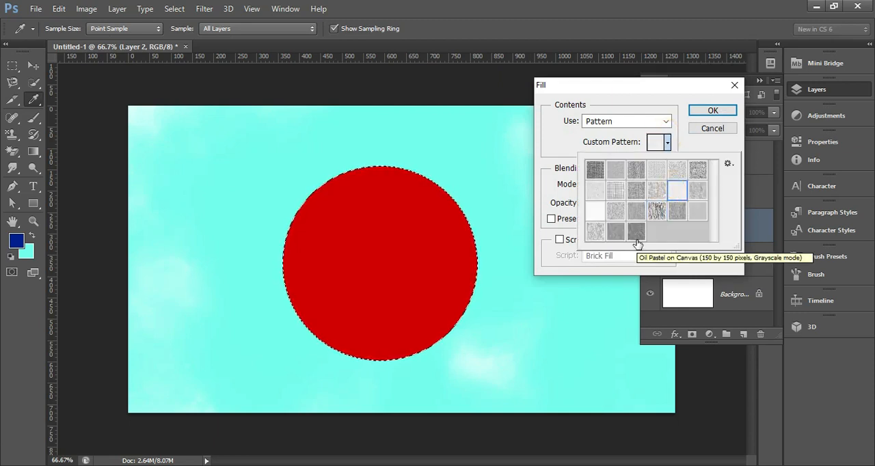
{"action": "left_click", "coordinate": [714, 112]}
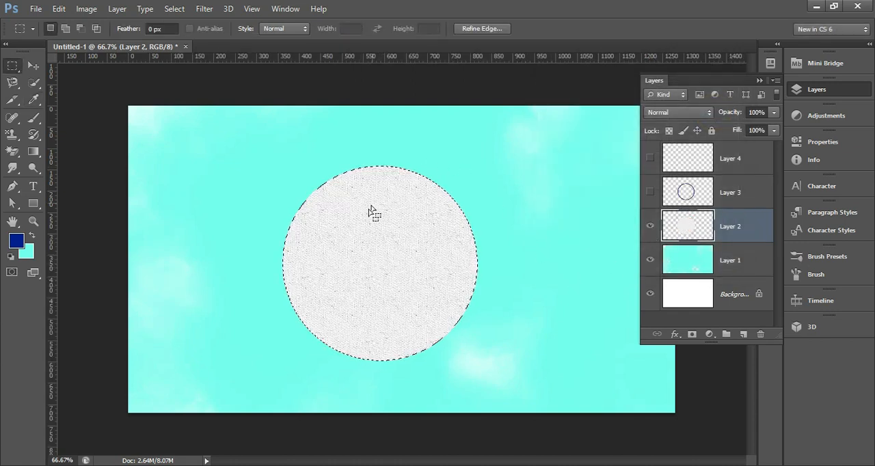
{"action": "key", "text": "ctrl+d"}
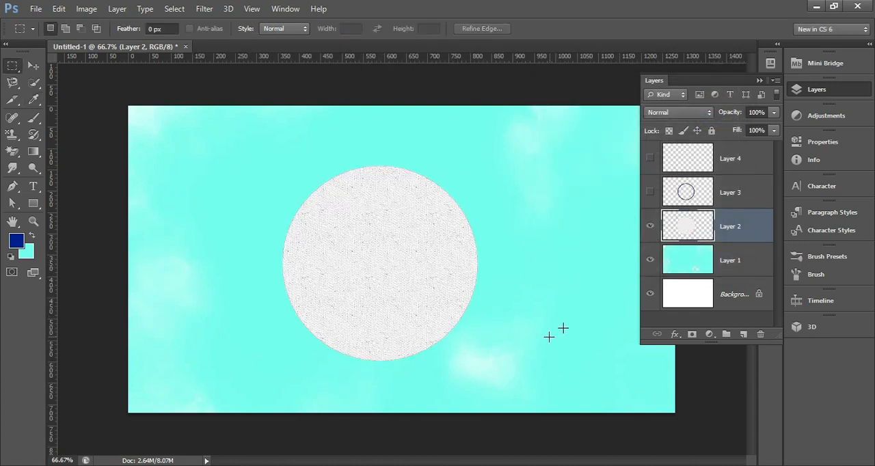
Step: Add a 15 px dark blue stroke outside the textured circle on Layer 2, with Normal blending at 100% opacity
{"action": "left_click", "coordinate": [86, 9]}
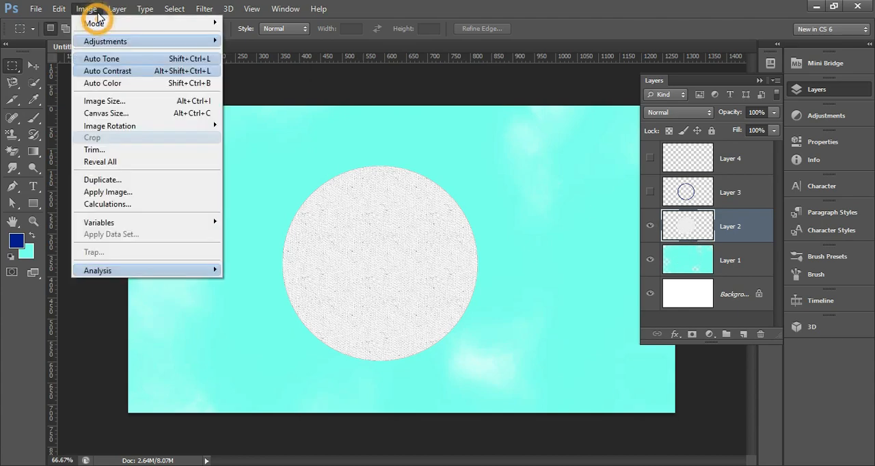
{"action": "mouse_move", "coordinate": [62, 9]}
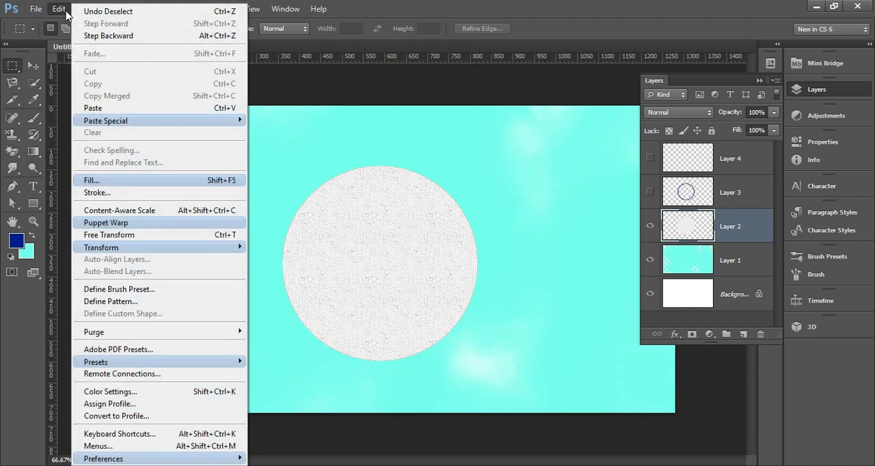
{"action": "left_click", "coordinate": [89, 192]}
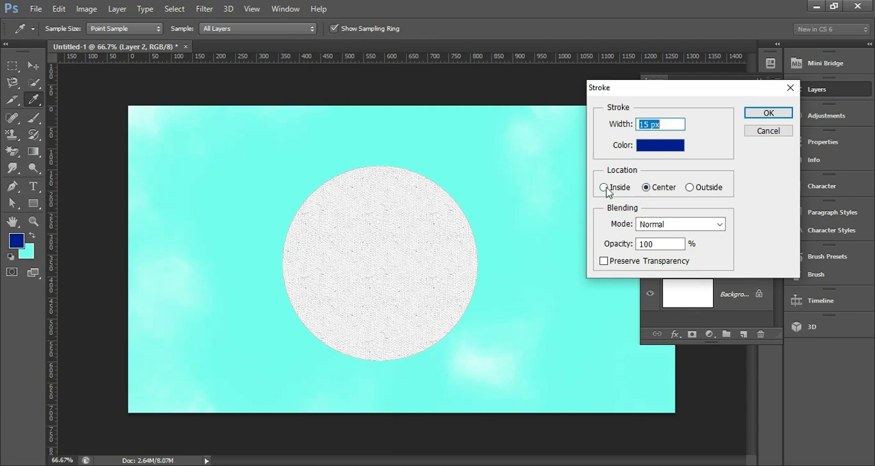
{"action": "left_click", "coordinate": [689, 187]}
{"action": "left_click", "coordinate": [668, 231]}
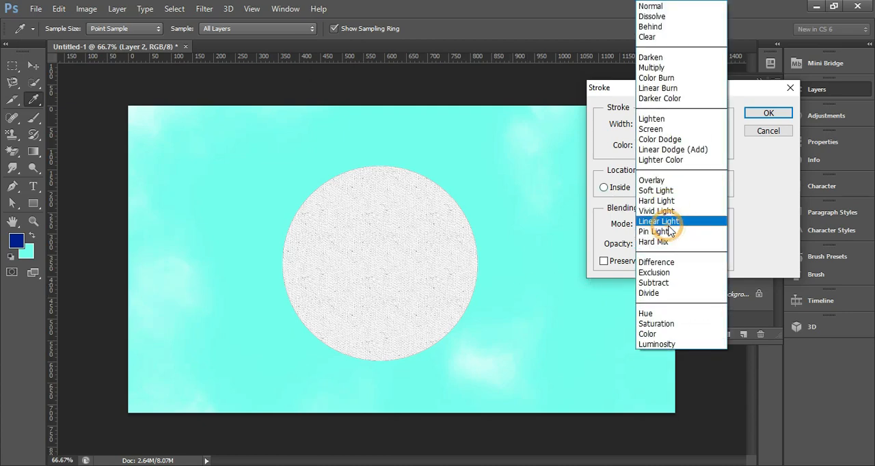
{"action": "left_click", "coordinate": [655, 10]}
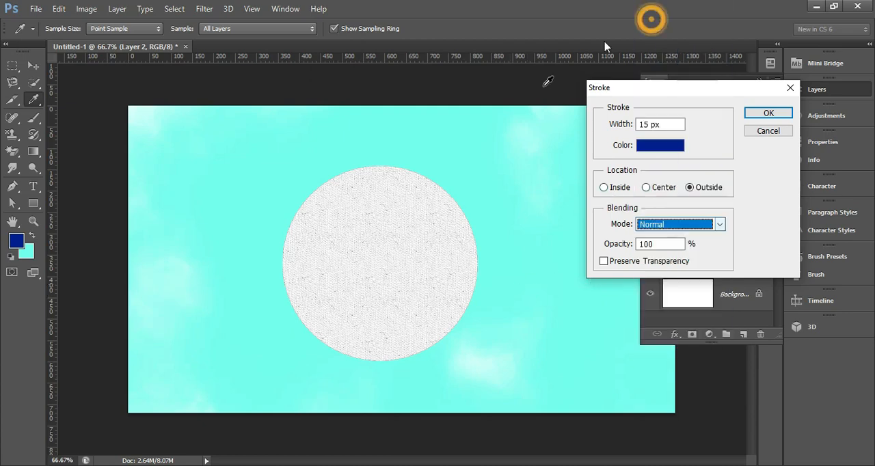
{"action": "left_click", "coordinate": [768, 113]}
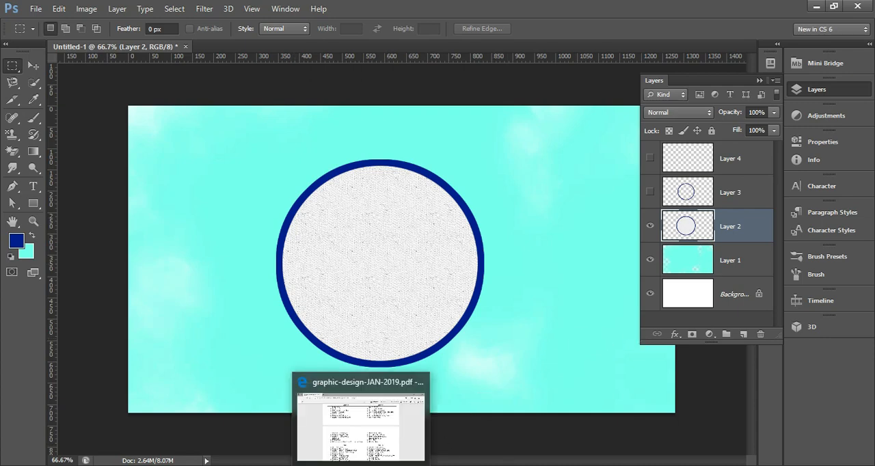
Step: Choose the Spot Healing Brush for the acne photo and compare the image with the top photo layer hidden and shown
{"action": "left_click", "coordinate": [363, 465]}
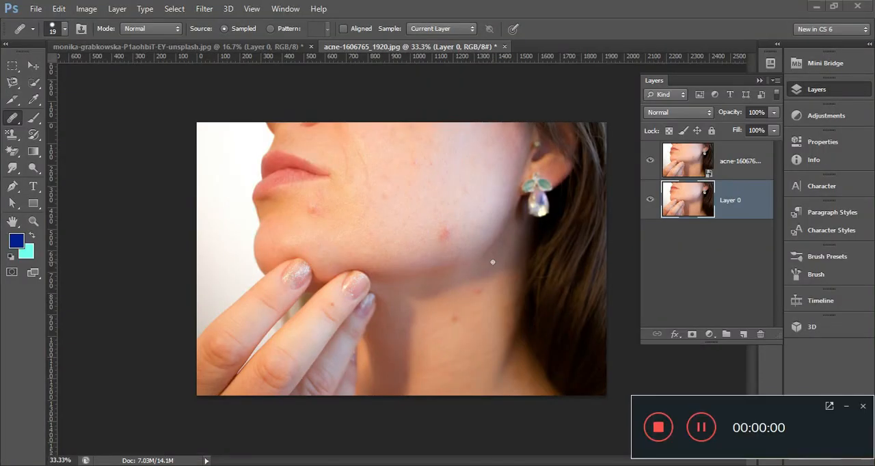
{"action": "left_click", "coordinate": [846, 408]}
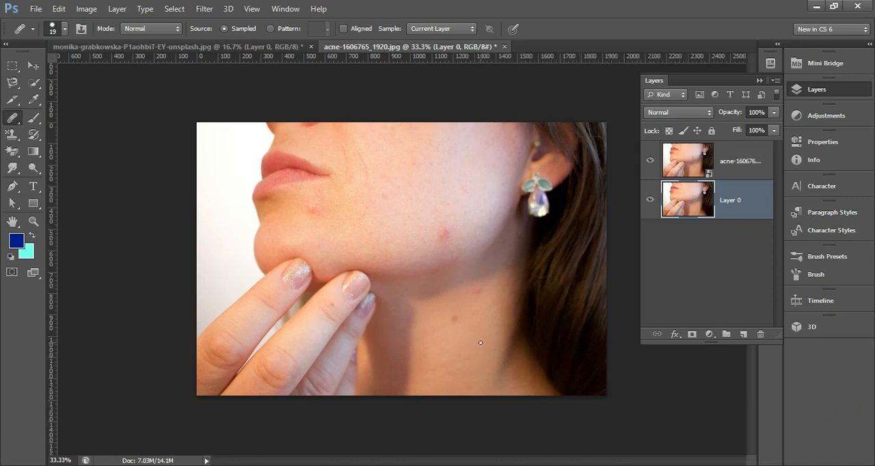
{"action": "right_click", "coordinate": [13, 118]}
{"action": "left_click", "coordinate": [54, 117]}
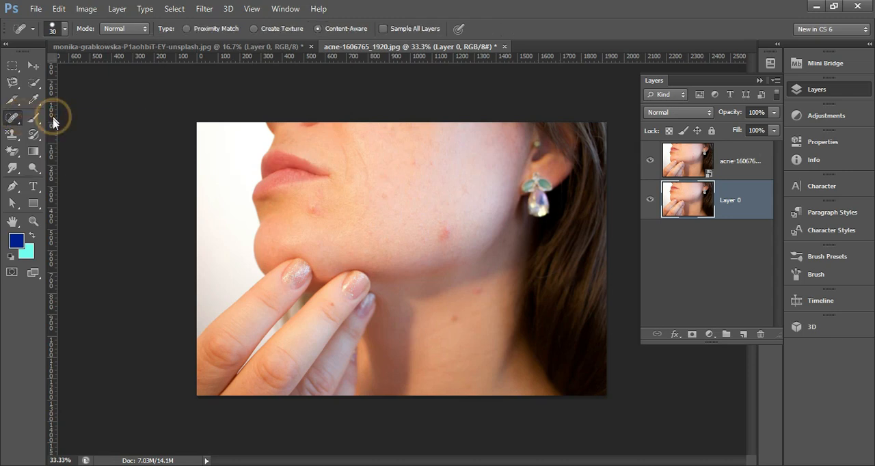
{"action": "left_click", "coordinate": [650, 161]}
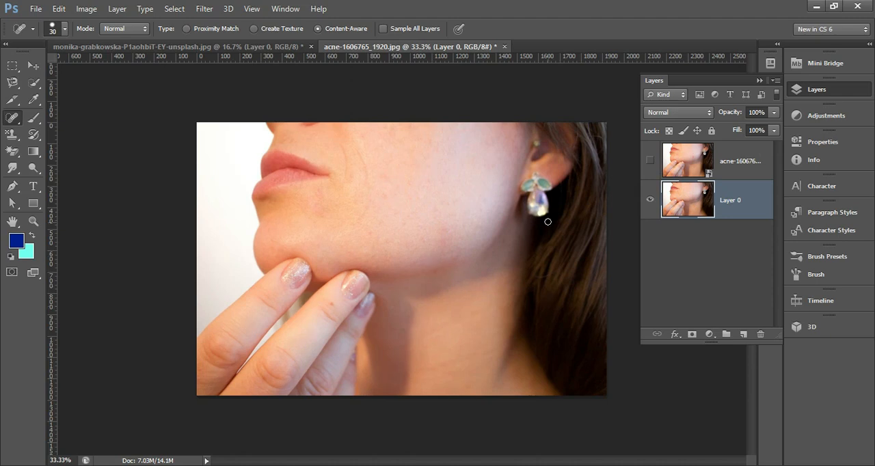
{"action": "left_click", "coordinate": [650, 161]}
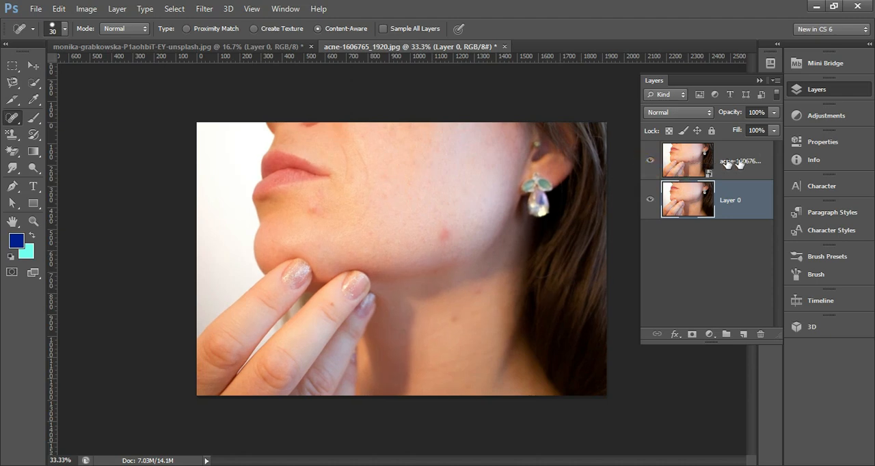
Step: Delete the retouched Layer 0 and rasterize the remaining original acne photo layer
{"action": "left_click_drag", "start_coordinate": [745, 160], "coordinate": [747, 208]}
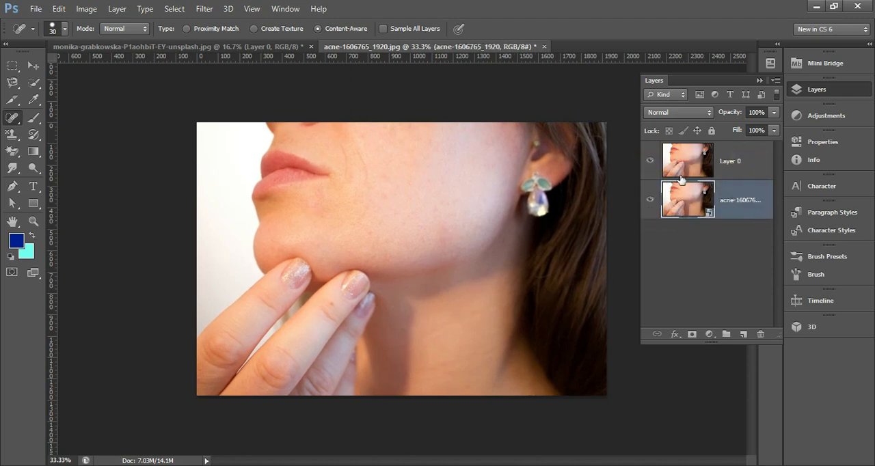
{"action": "left_click", "coordinate": [651, 164]}
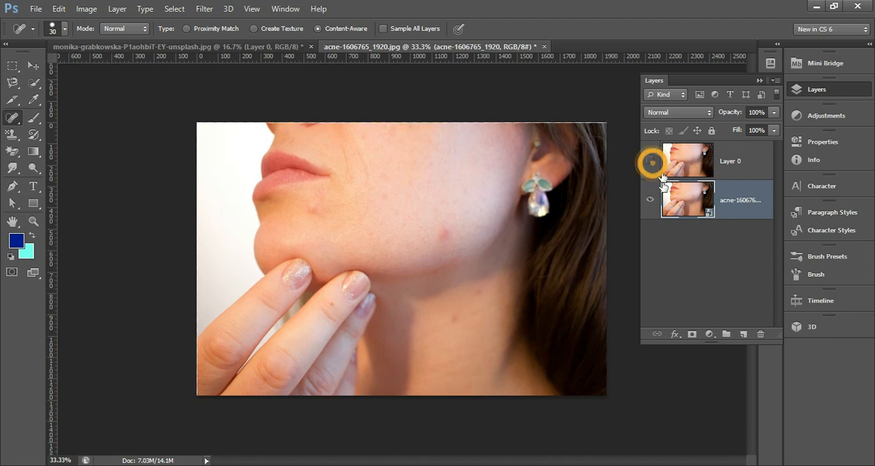
{"action": "left_click", "coordinate": [750, 177]}
{"action": "key", "text": "Delete"}
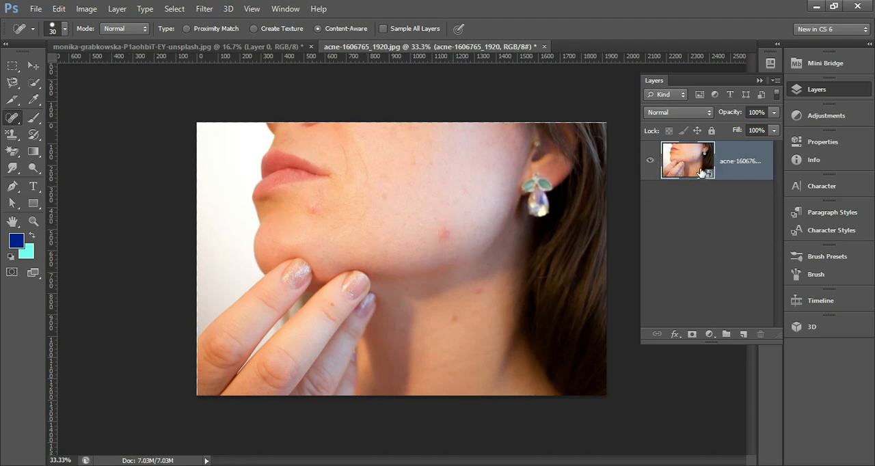
{"action": "right_click", "coordinate": [748, 180]}
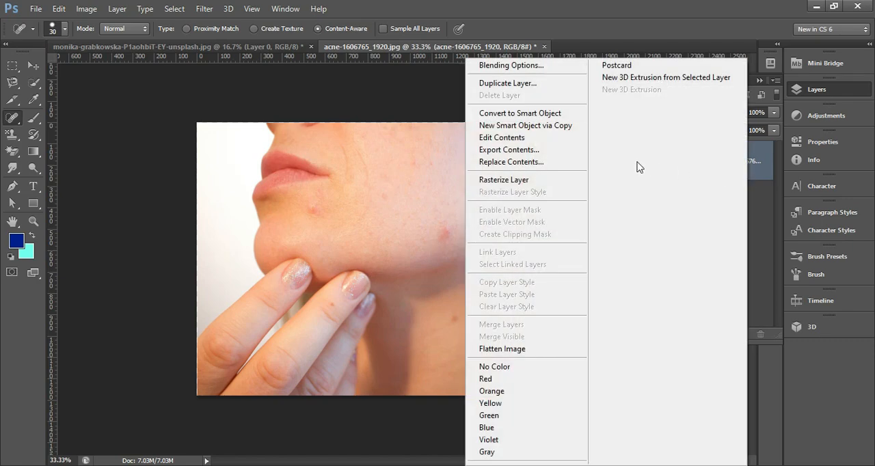
{"action": "left_click", "coordinate": [509, 183]}
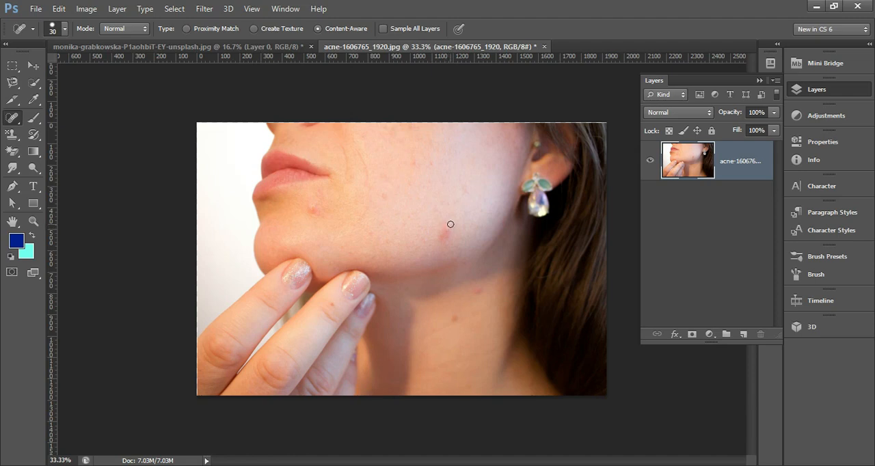
Step: Adjust the Spot Healing Brush size and remove the red blemishes on the jaw and below the lip
{"action": "left_click", "coordinate": [12, 116]}
{"action": "left_click", "coordinate": [55, 119]}
{"action": "key", "text": "bracketright"}
{"action": "key", "text": "bracketright"}
{"action": "key", "text": "bracketright"}
{"action": "key", "text": "bracketright"}
{"action": "key", "text": "bracketright"}
{"action": "key", "text": "bracketright"}
{"action": "key", "text": "bracketright"}
{"action": "key", "text": "bracketright"}
{"action": "key", "text": "bracketright"}
{"action": "key", "text": "bracketright"}
{"action": "key", "text": "bracketright"}
{"action": "key", "text": "bracketright"}
{"action": "key", "text": "bracketright"}
{"action": "key", "text": "bracketleft"}
{"action": "key", "text": "bracketleft"}
{"action": "key", "text": "bracketleft"}
{"action": "key", "text": "bracketleft"}
{"action": "key", "text": "bracketleft"}
{"action": "key", "text": "bracketleft"}
{"action": "left_click", "coordinate": [444, 234]}
Step: Resize the Spot Healing Brush and remove the neck spots, a cheek spot and the crease lines beside the mouth
{"action": "key", "text": "bracketleft"}
{"action": "left_click", "coordinate": [313, 209]}
{"action": "key", "text": "bracketleft"}
{"action": "key", "text": "bracketleft"}
{"action": "key", "text": "bracketleft"}
{"action": "left_click", "coordinate": [452, 315]}
{"action": "left_click", "coordinate": [477, 290]}
{"action": "left_click", "coordinate": [418, 164]}
{"action": "left_click_drag", "start_coordinate": [357, 151], "coordinate": [365, 207]}
{"action": "left_click_drag", "start_coordinate": [343, 145], "coordinate": [351, 192]}
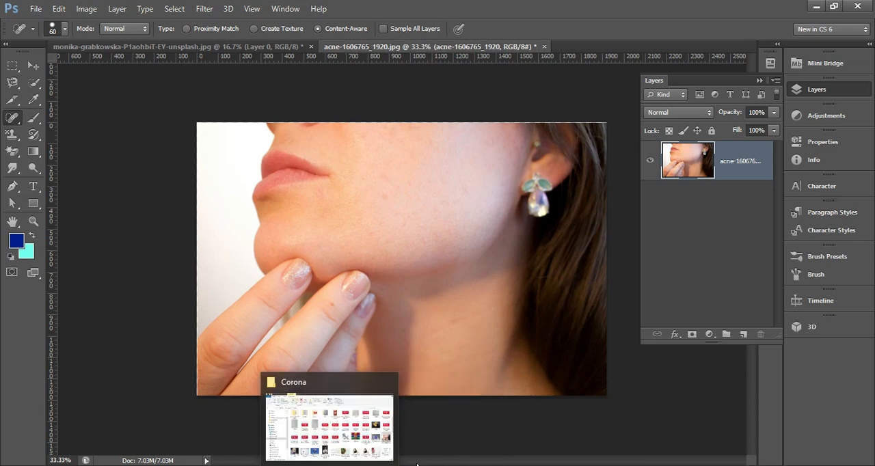
Step: Place the original acne photo from the Corona folder as a new layer above the retouched one
{"action": "left_click", "coordinate": [369, 447]}
{"action": "left_click_drag", "start_coordinate": [830, 297], "coordinate": [416, 369]}
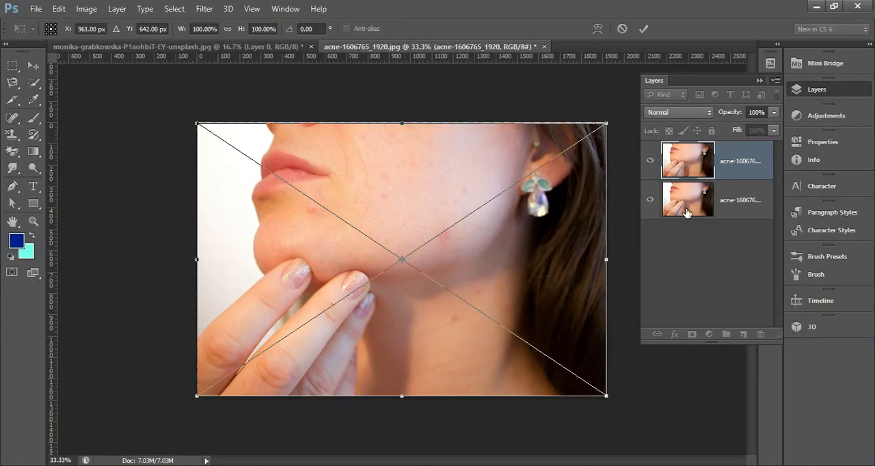
{"action": "key", "text": "Return"}
{"action": "key", "text": "j"}
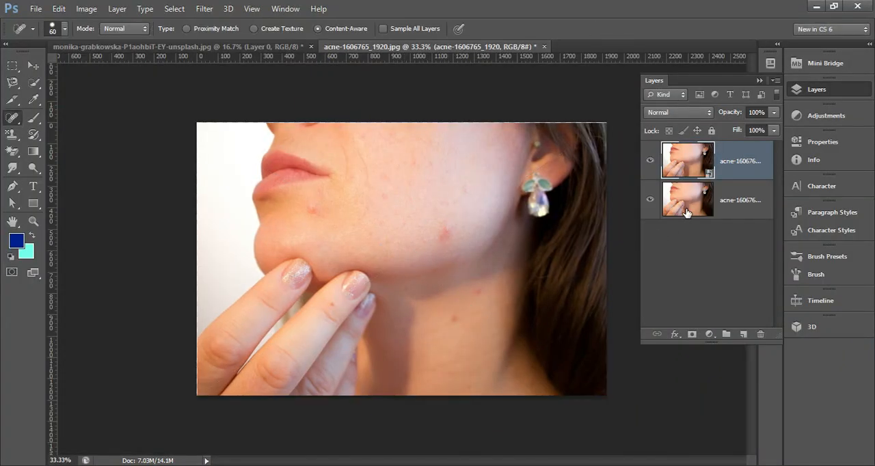
Step: Compare the original and spot-healed skin by repeatedly hiding and showing the placed photo layer
{"action": "left_click", "coordinate": [650, 161]}
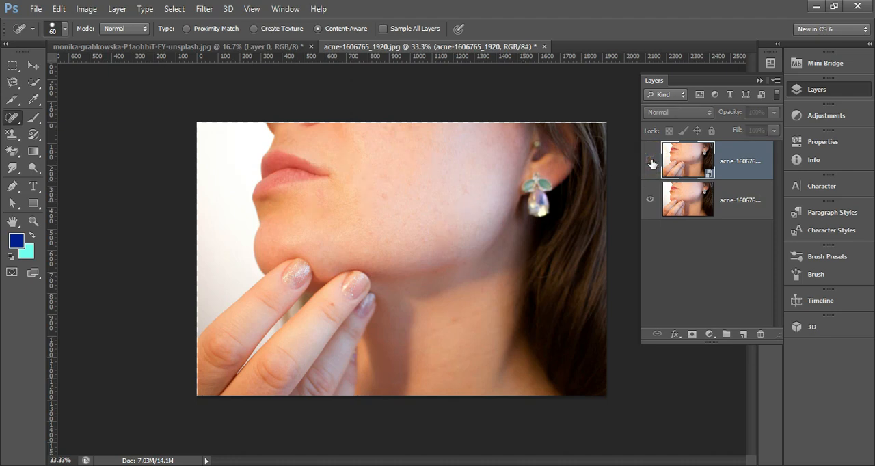
{"action": "left_click", "coordinate": [650, 162]}
{"action": "left_click", "coordinate": [650, 162]}
{"action": "left_click", "coordinate": [649, 162]}
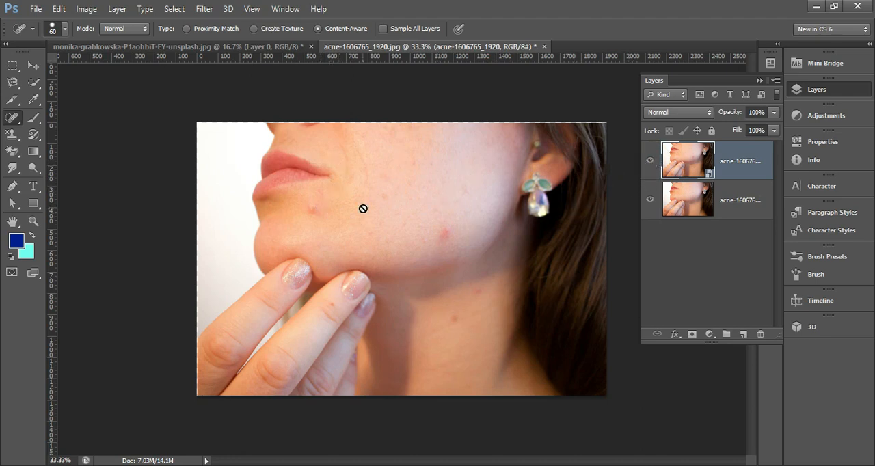
{"action": "left_click", "coordinate": [649, 162]}
{"action": "left_click", "coordinate": [648, 163]}
Step: Prepare the placed photo layer for the Healing Brush by rasterizing it and duplicating it
{"action": "left_click", "coordinate": [12, 116]}
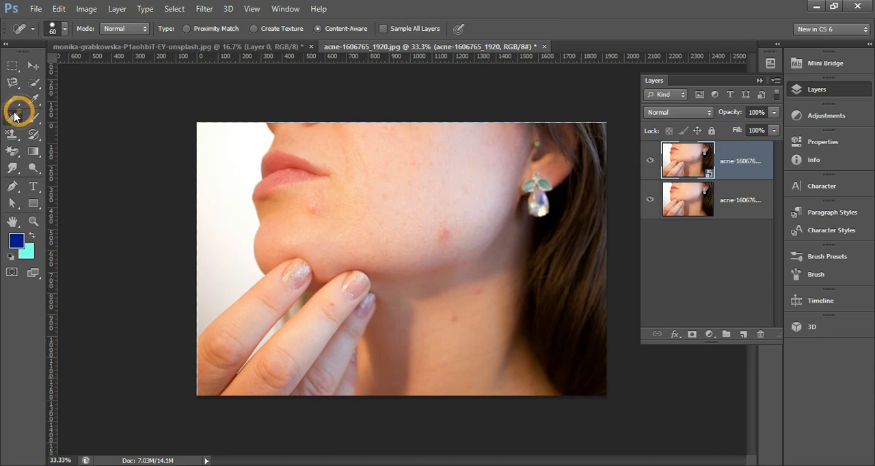
{"action": "left_click", "coordinate": [49, 132]}
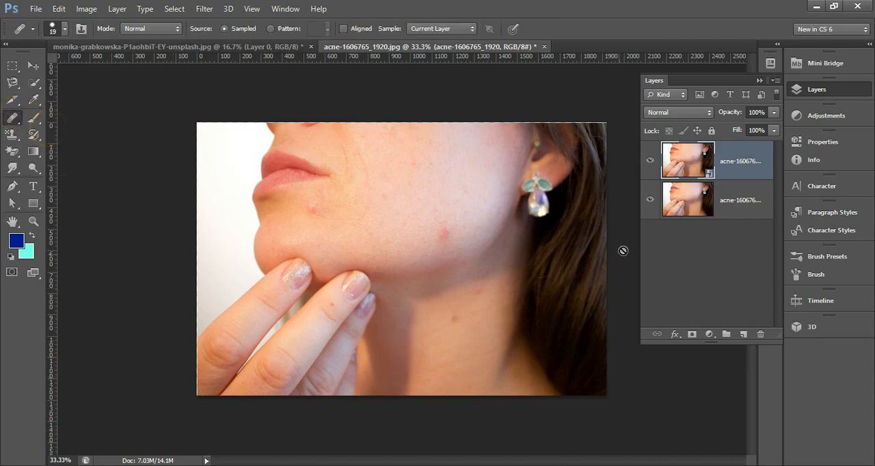
{"action": "right_click", "coordinate": [755, 178]}
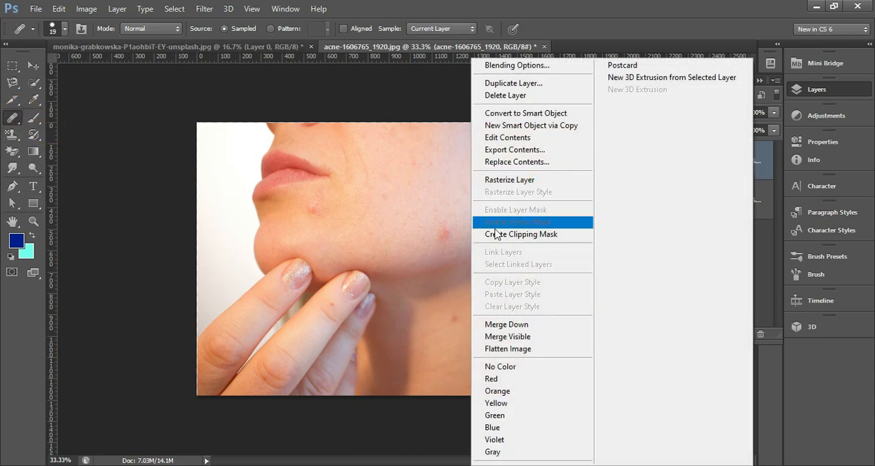
{"action": "left_click", "coordinate": [521, 180]}
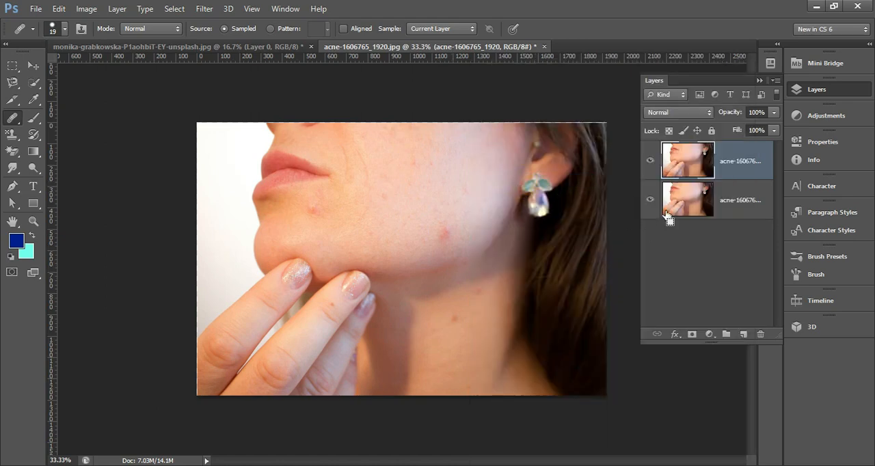
{"action": "key", "text": "ctrl+j"}
Step: Remove the red blemishes on the jaw and below the lip with the Healing Brush, using sampled clean skin
{"action": "left_click", "coordinate": [450, 245]}
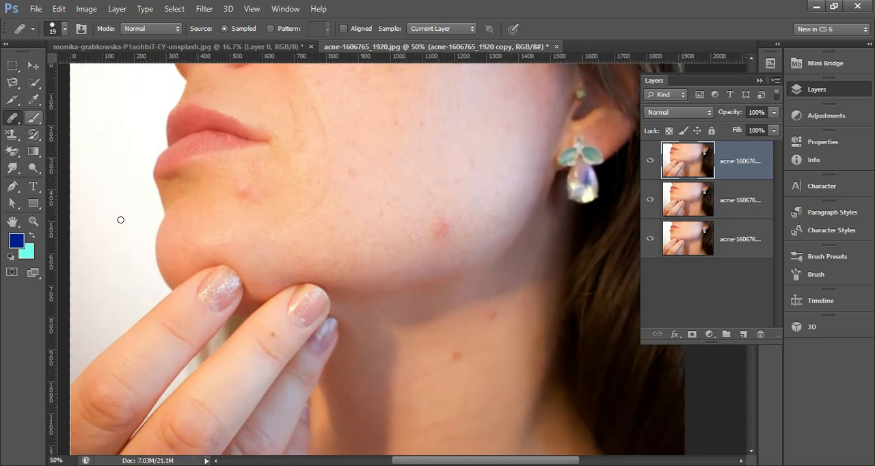
{"action": "left_click", "coordinate": [415, 189], "text": "alt"}
{"action": "mouse_move", "coordinate": [450, 222]}
{"action": "left_mouse_down"}
{"action": "mouse_move", "coordinate": [438, 229]}
{"action": "mouse_move", "coordinate": [437, 212]}
{"action": "mouse_move", "coordinate": [432, 234]}
{"action": "mouse_move", "coordinate": [445, 216]}
{"action": "left_mouse_up"}
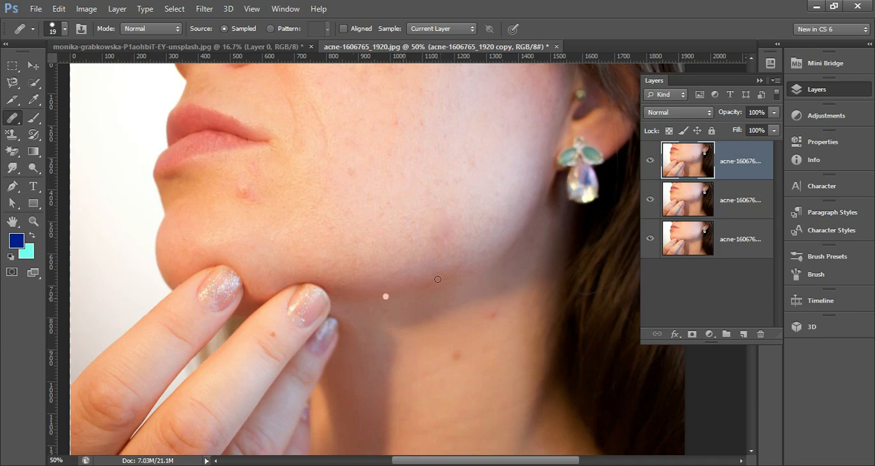
{"action": "left_click", "coordinate": [462, 198], "text": "alt"}
{"action": "mouse_move", "coordinate": [451, 225]}
{"action": "left_mouse_down"}
{"action": "mouse_move", "coordinate": [434, 240]}
{"action": "mouse_move", "coordinate": [444, 211]}
{"action": "mouse_move", "coordinate": [437, 238]}
{"action": "mouse_move", "coordinate": [468, 223]}
{"action": "left_mouse_up"}
{"action": "mouse_move", "coordinate": [250, 183]}
{"action": "left_mouse_down"}
{"action": "mouse_move", "coordinate": [237, 189]}
{"action": "mouse_move", "coordinate": [249, 201]}
{"action": "left_mouse_up"}
{"action": "left_click", "coordinate": [254, 189], "text": "alt"}
Step: Remove the small spots across the cheek and chin area with the Healing Brush, sampling nearby clean skin
{"action": "scroll", "coordinate": [323, 194], "scroll_direction": "up", "scroll_amount": 1}
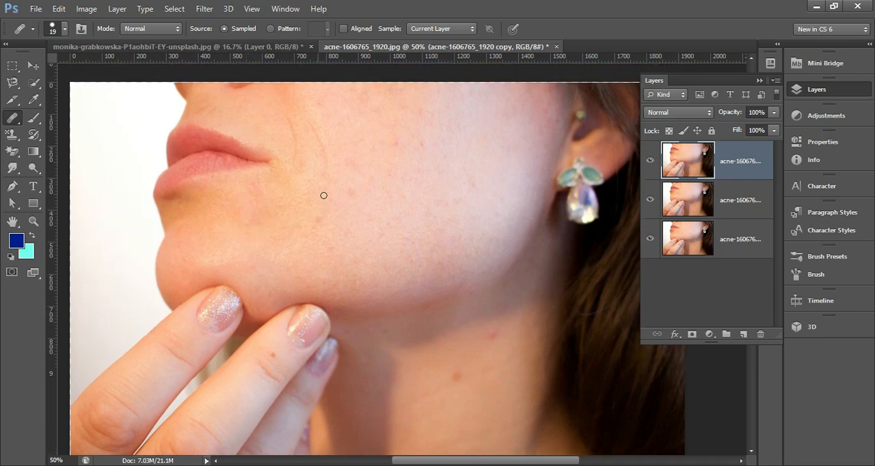
{"action": "left_click", "coordinate": [380, 139], "text": "alt"}
{"action": "left_click", "coordinate": [395, 139]}
{"action": "left_click", "coordinate": [428, 128], "text": "alt"}
{"action": "left_click", "coordinate": [422, 140]}
{"action": "left_click", "coordinate": [341, 182], "text": "alt"}
{"action": "left_click", "coordinate": [351, 190]}
{"action": "left_click", "coordinate": [479, 164], "text": "alt"}
{"action": "left_click_drag", "start_coordinate": [471, 178], "coordinate": [471, 184]}
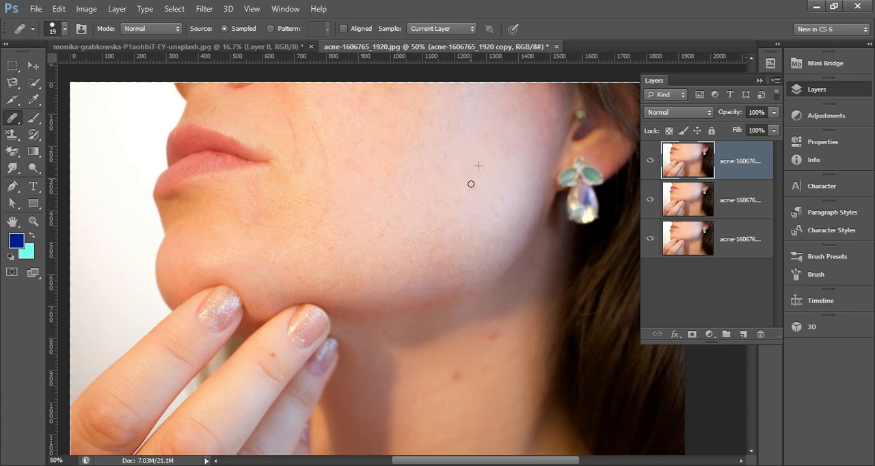
{"action": "left_click", "coordinate": [406, 182], "text": "alt"}
{"action": "left_click", "coordinate": [446, 203]}
{"action": "left_click", "coordinate": [380, 205], "text": "alt"}
{"action": "left_click_drag", "start_coordinate": [320, 246], "coordinate": [328, 245]}
Step: Remove the remaining spots on the neck with the Healing Brush
{"action": "left_click", "coordinate": [442, 361], "text": "alt"}
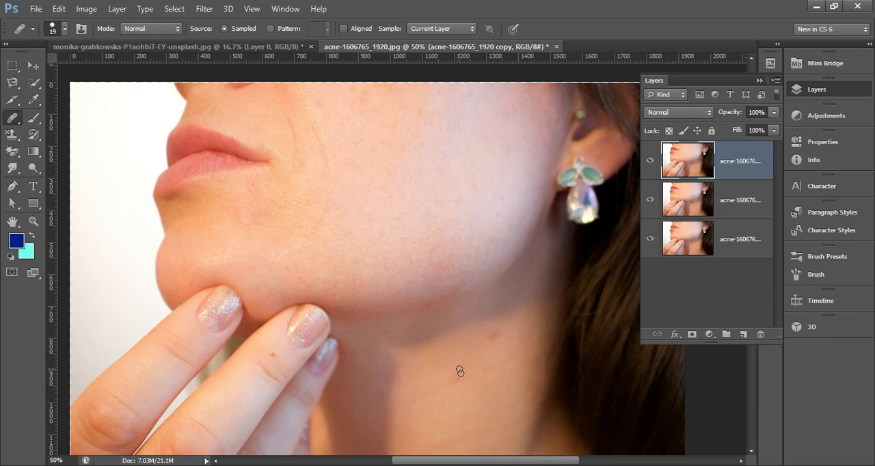
{"action": "left_click", "coordinate": [494, 333]}
{"action": "scroll", "coordinate": [454, 402], "scroll_direction": "down", "scroll_amount": 3}
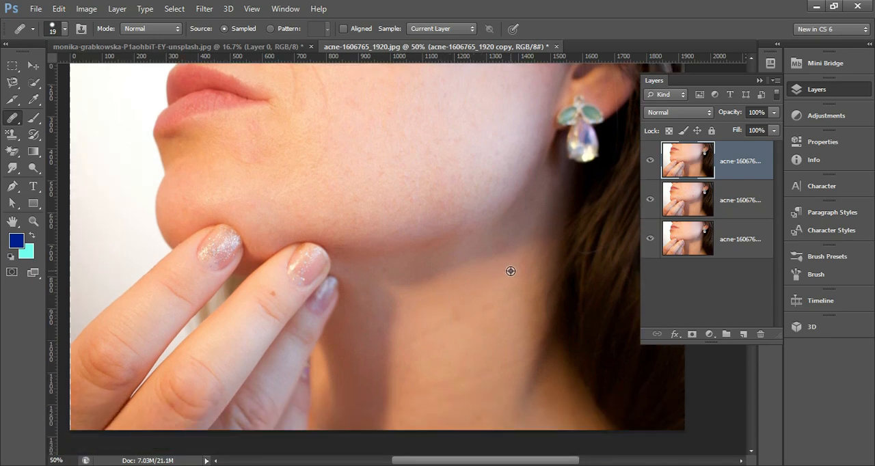
{"action": "left_click", "coordinate": [476, 271], "text": "alt"}
{"action": "scroll", "coordinate": [532, 427], "scroll_direction": "down", "scroll_amount": 3}
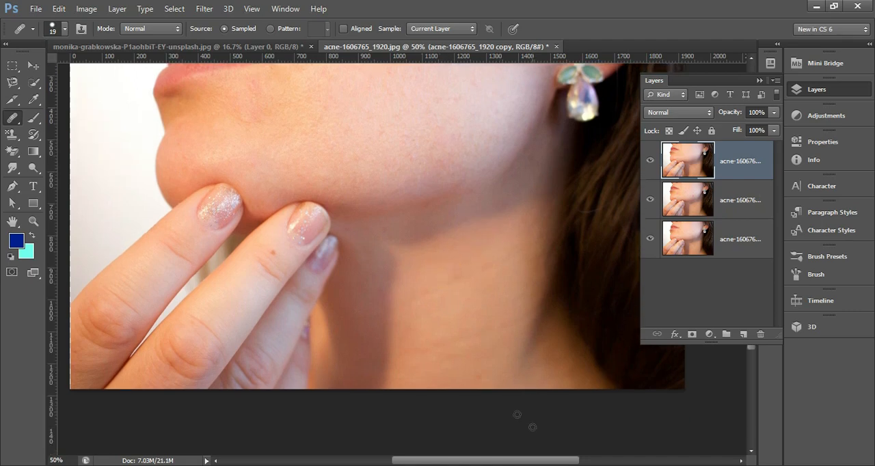
{"action": "left_click", "coordinate": [483, 362]}
Step: Compare the healed top layer with the unretouched copy below it, and switch to the graphic-design-JAN-2019.pdf course outline in the browser
{"action": "scroll", "coordinate": [481, 280], "scroll_direction": "up", "scroll_amount": 2}
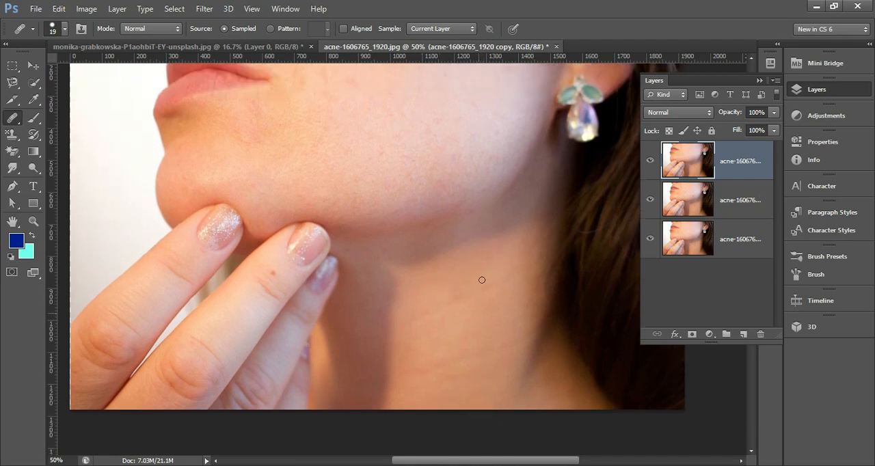
{"action": "scroll", "coordinate": [471, 186], "scroll_direction": "up", "scroll_amount": 4}
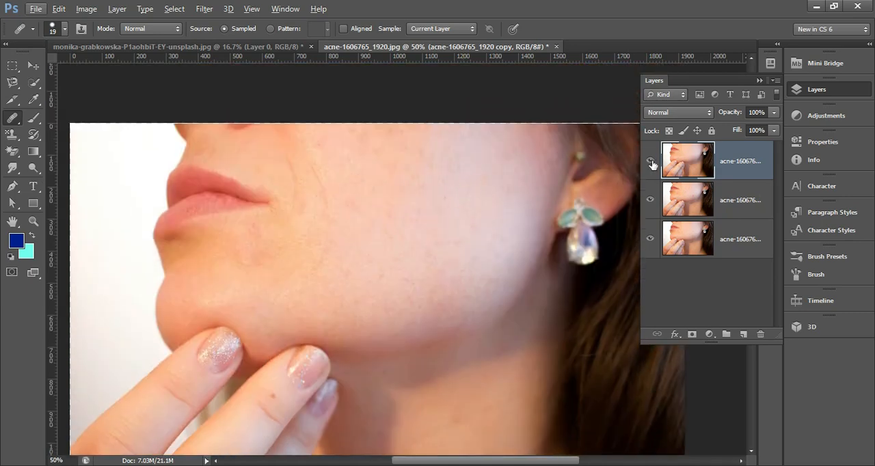
{"action": "left_click", "coordinate": [650, 162]}
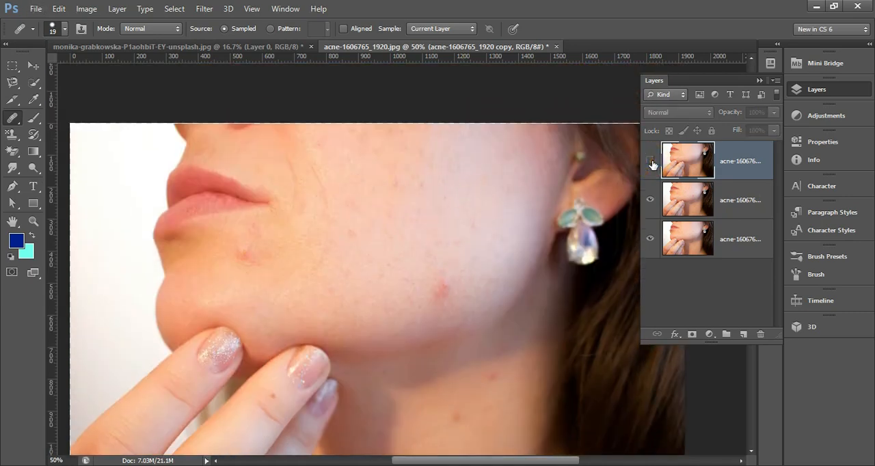
{"action": "left_click", "coordinate": [650, 162]}
{"action": "left_click", "coordinate": [651, 162]}
{"action": "left_click", "coordinate": [651, 164]}
{"action": "scroll", "coordinate": [417, 277], "scroll_direction": "down", "scroll_amount": 1}
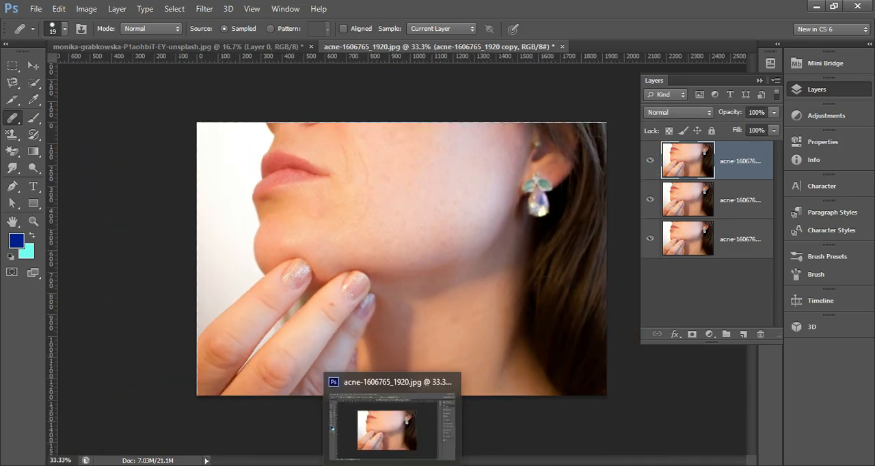
{"action": "left_click", "coordinate": [410, 465]}
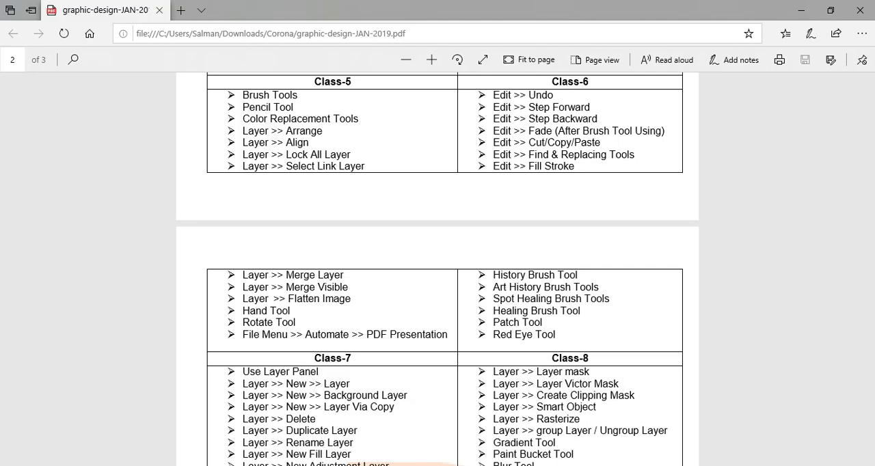
Step: Switch from the course outline to Photoshop and activate the Patch Tool in the pancake photo document
{"action": "left_click", "coordinate": [408, 465]}
{"action": "left_click", "coordinate": [409, 465]}
{"action": "left_click", "coordinate": [424, 465]}
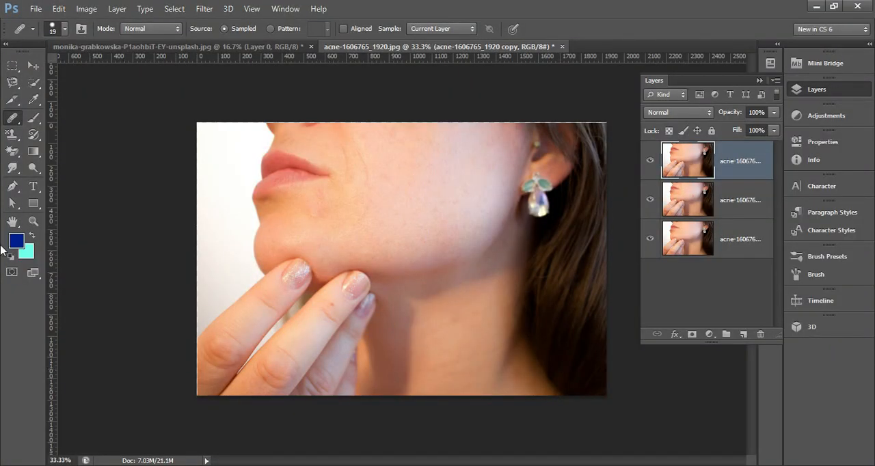
{"action": "left_click", "coordinate": [16, 120]}
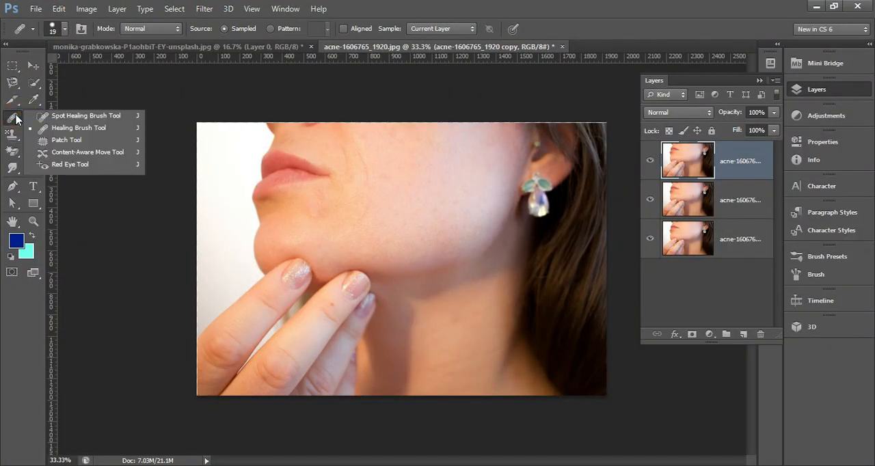
{"action": "left_click", "coordinate": [20, 121]}
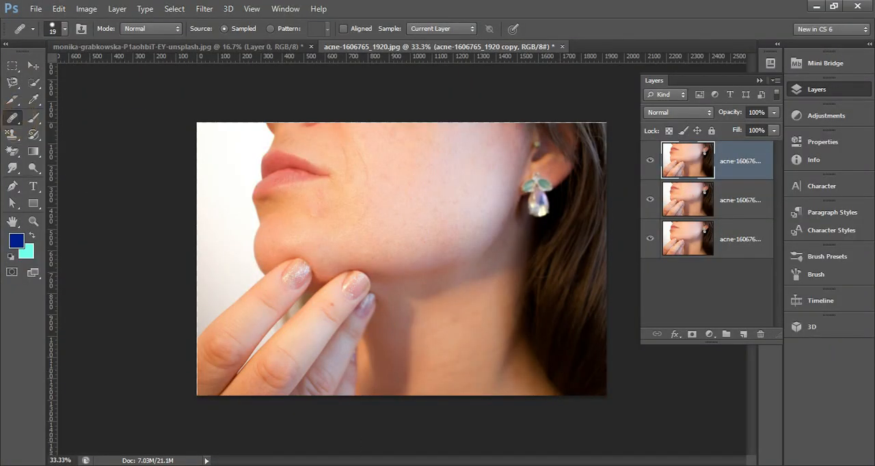
{"action": "left_click", "coordinate": [396, 465]}
{"action": "left_click", "coordinate": [424, 465]}
{"action": "left_click", "coordinate": [242, 48]}
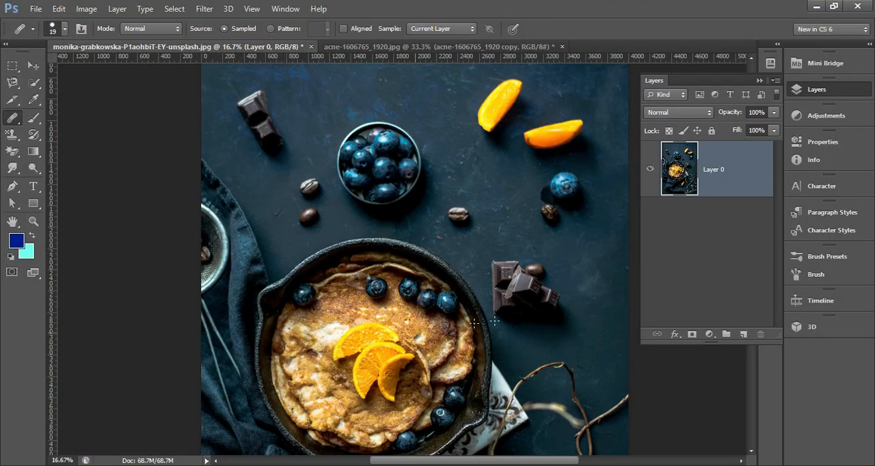
{"action": "scroll", "coordinate": [510, 320], "scroll_direction": "up", "scroll_amount": 2}
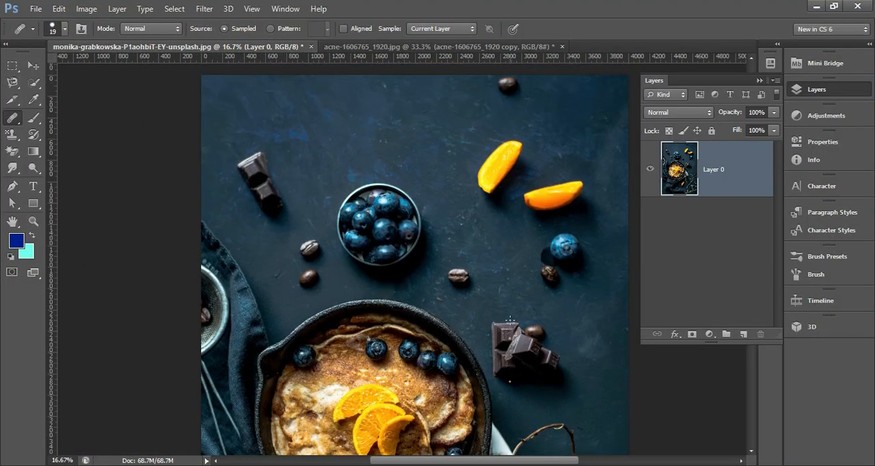
{"action": "right_click", "coordinate": [14, 117]}
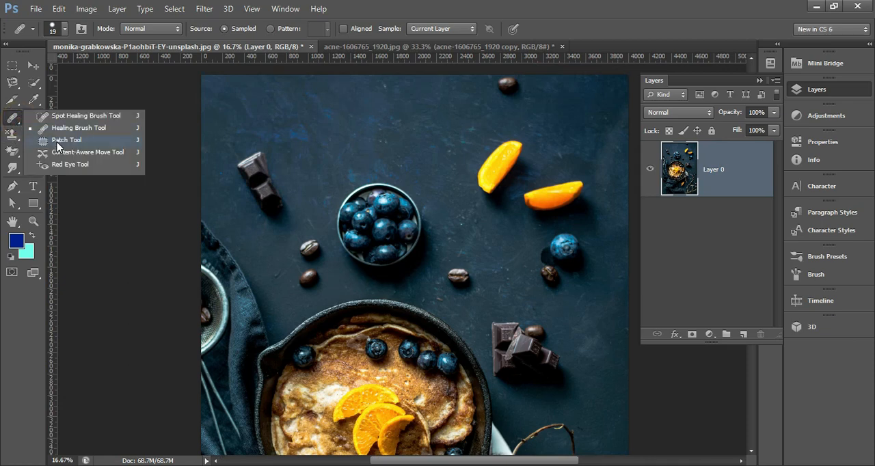
{"action": "left_click", "coordinate": [59, 140]}
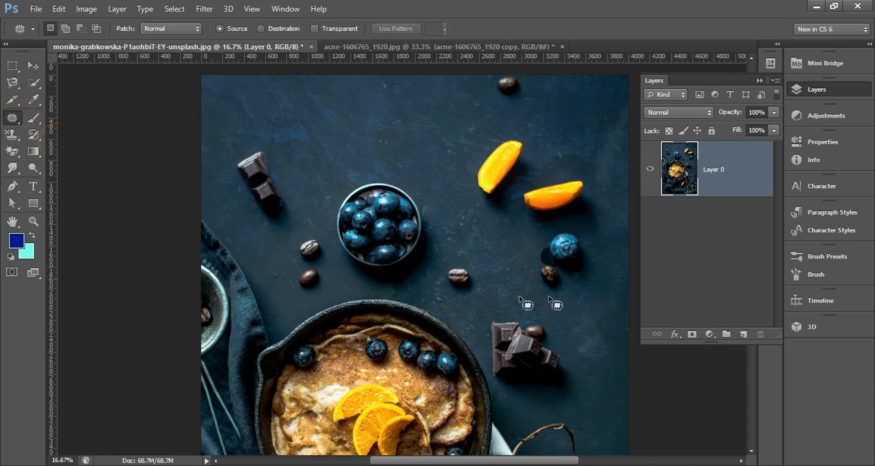
Step: Try to patch out the lone chocolate piece beside the blueberry bowl directly on Layer 0
{"action": "scroll", "coordinate": [546, 301], "scroll_direction": "up", "scroll_amount": 1}
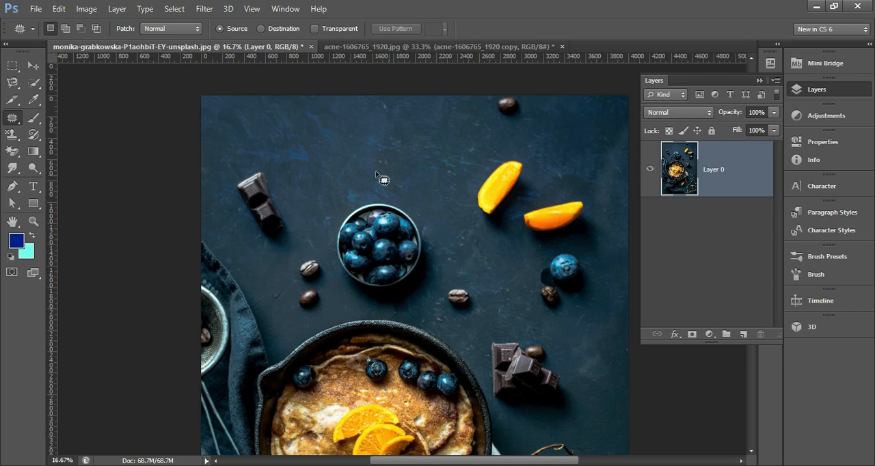
{"action": "scroll", "coordinate": [285, 263], "scroll_direction": "down", "scroll_amount": 1}
{"action": "scroll", "coordinate": [281, 258], "scroll_direction": "down", "scroll_amount": 2}
{"action": "scroll", "coordinate": [281, 258], "scroll_direction": "up", "scroll_amount": 2}
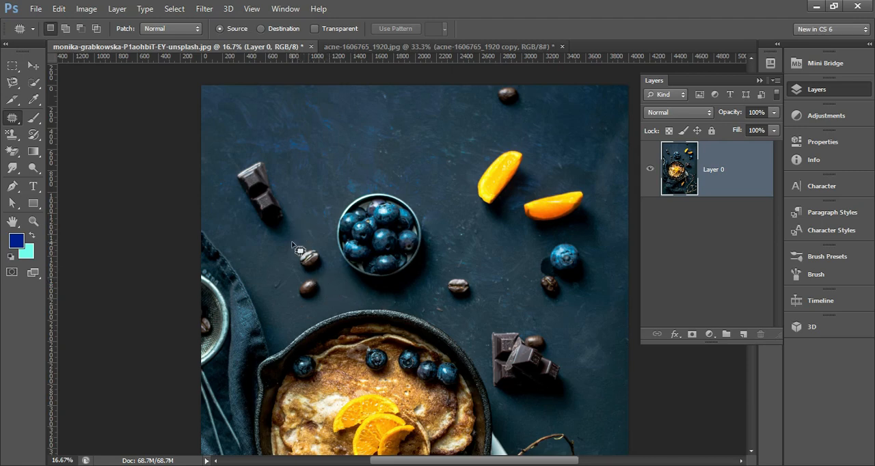
{"action": "scroll", "coordinate": [294, 219], "scroll_direction": "up", "scroll_amount": 2}
{"action": "mouse_move", "coordinate": [291, 221]}
{"action": "left_mouse_down"}
{"action": "mouse_move", "coordinate": [276, 175]}
{"action": "mouse_move", "coordinate": [230, 177]}
{"action": "mouse_move", "coordinate": [239, 235]}
{"action": "mouse_move", "coordinate": [273, 269]}
{"action": "mouse_move", "coordinate": [292, 265]}
{"action": "mouse_move", "coordinate": [294, 227]}
{"action": "mouse_move", "coordinate": [285, 204]}
{"action": "mouse_move", "coordinate": [276, 227]}
{"action": "mouse_move", "coordinate": [333, 170]}
{"action": "left_mouse_up"}
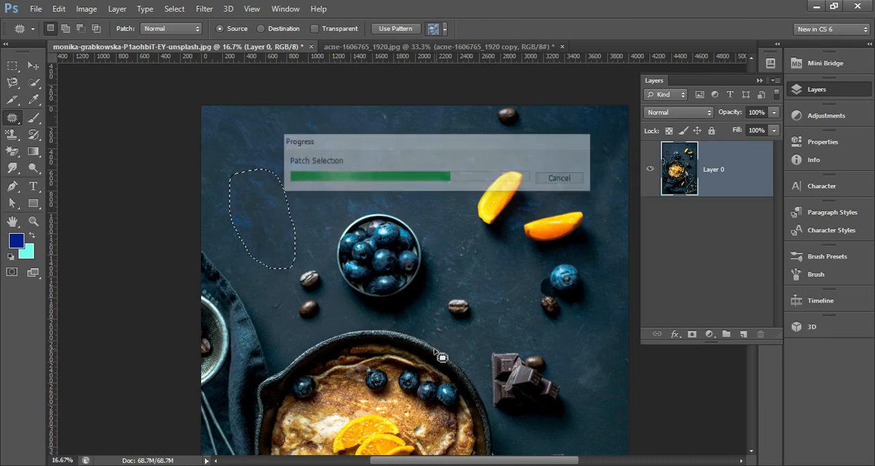
{"action": "key", "text": "ctrl+d"}
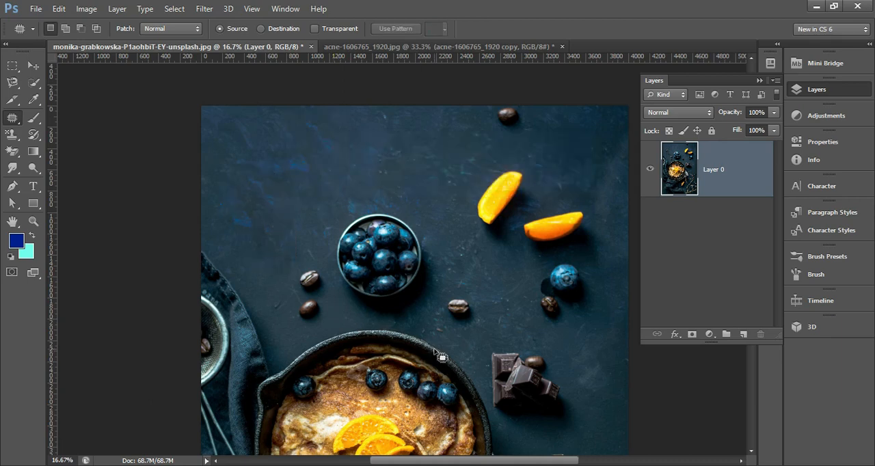
{"action": "left_click", "coordinate": [396, 241], "text": "alt"}
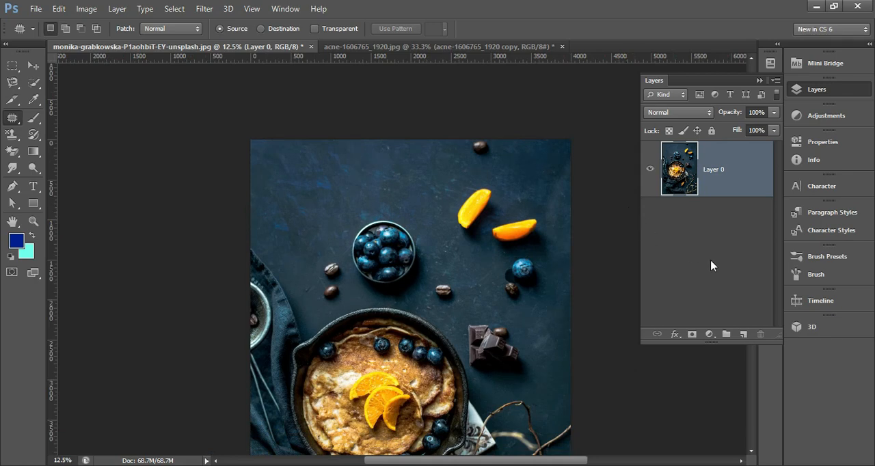
Step: Undo the chocolate patch and duplicate the whole Layer 0 without a selection
{"action": "key", "text": "ctrl+alt+z"}
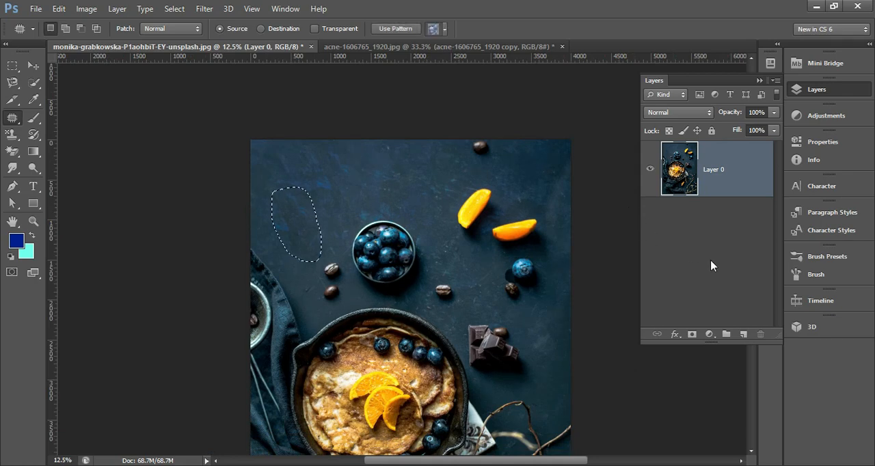
{"action": "key", "text": "ctrl+alt+z"}
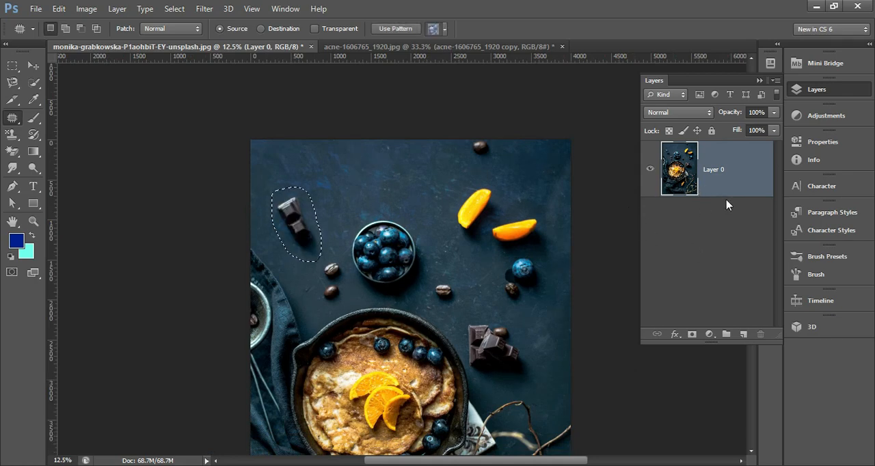
{"action": "key", "text": "ctrl+j"}
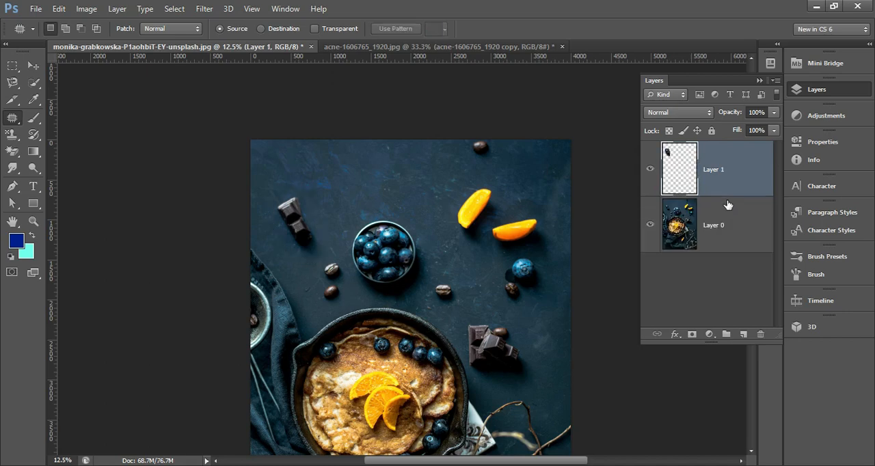
{"action": "key", "text": "ctrl+alt+z"}
{"action": "key", "text": "ctrl+d"}
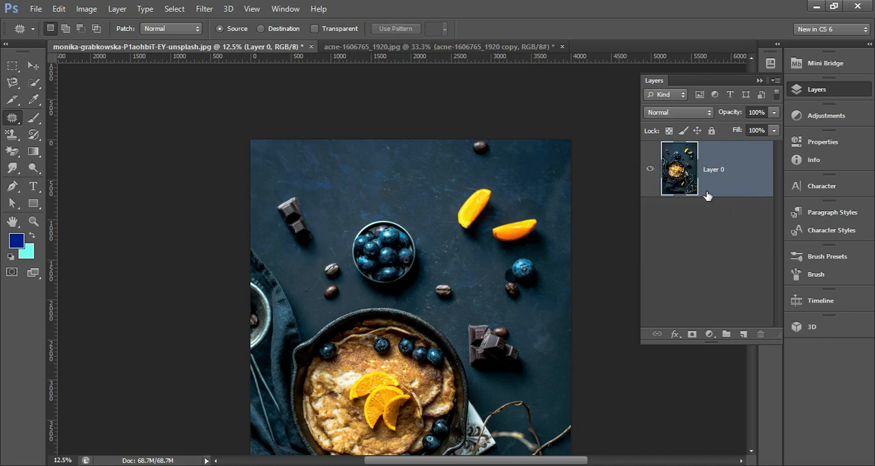
{"action": "key", "text": "ctrl+j"}
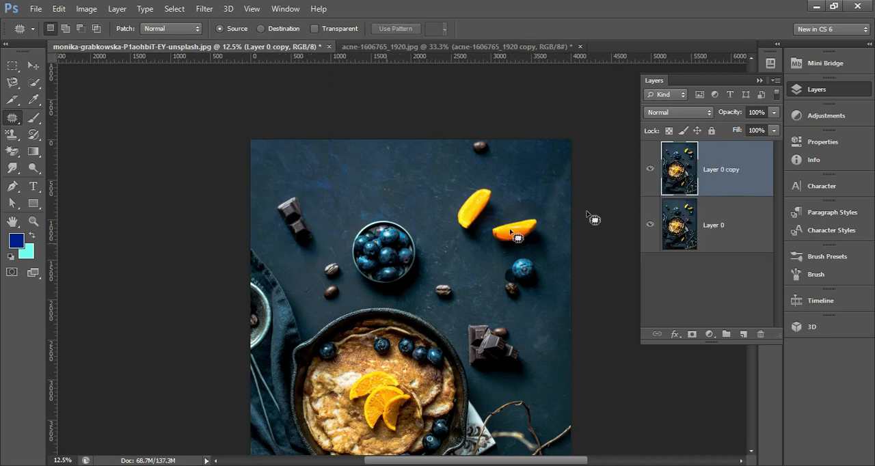
Step: Remove the lone chocolate piece on Layer 0 copy by patching it with clean dark background, and deselect
{"action": "scroll", "coordinate": [324, 203], "scroll_direction": "up", "scroll_amount": 1}
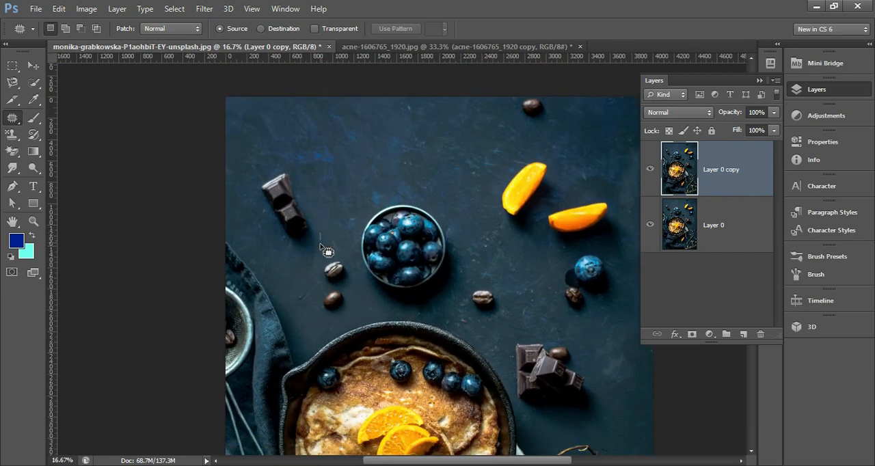
{"action": "mouse_move", "coordinate": [301, 260]}
{"action": "left_mouse_down"}
{"action": "mouse_move", "coordinate": [254, 191]}
{"action": "mouse_move", "coordinate": [256, 173]}
{"action": "mouse_move", "coordinate": [288, 170]}
{"action": "mouse_move", "coordinate": [319, 241]}
{"action": "left_mouse_up"}
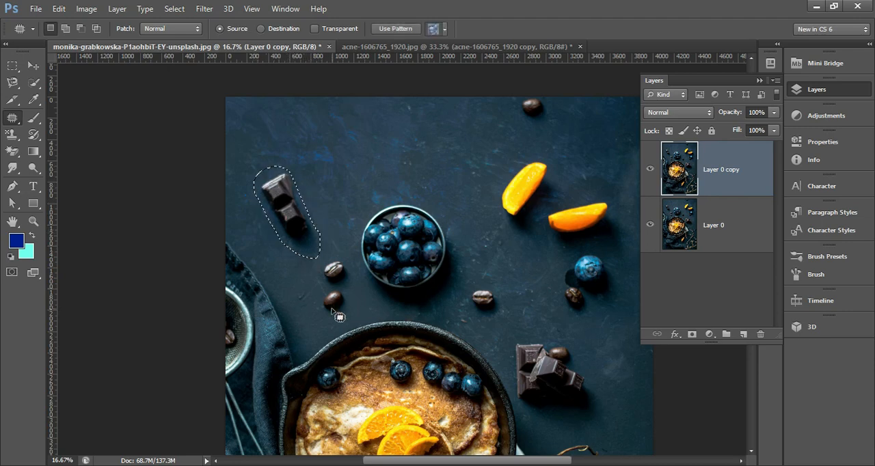
{"action": "left_click_drag", "start_coordinate": [287, 209], "coordinate": [331, 157]}
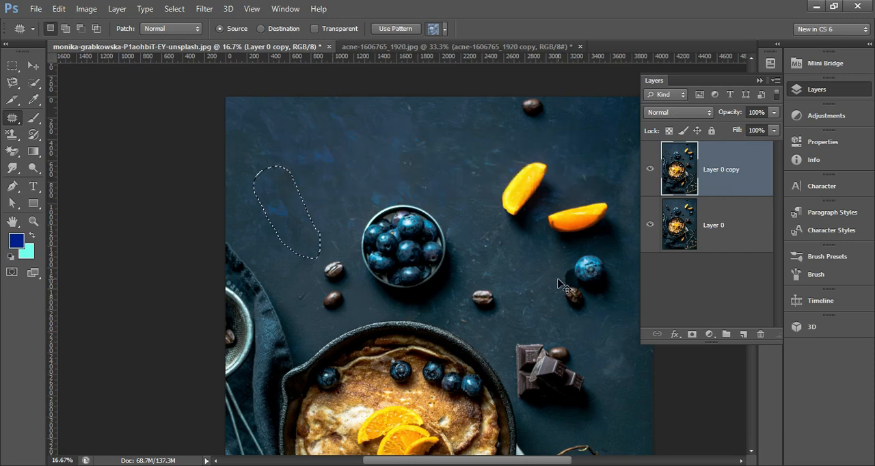
{"action": "key", "text": "ctrl+d"}
{"action": "left_click", "coordinate": [441, 267], "text": "alt"}
{"action": "left_click", "coordinate": [441, 268], "text": "alt"}
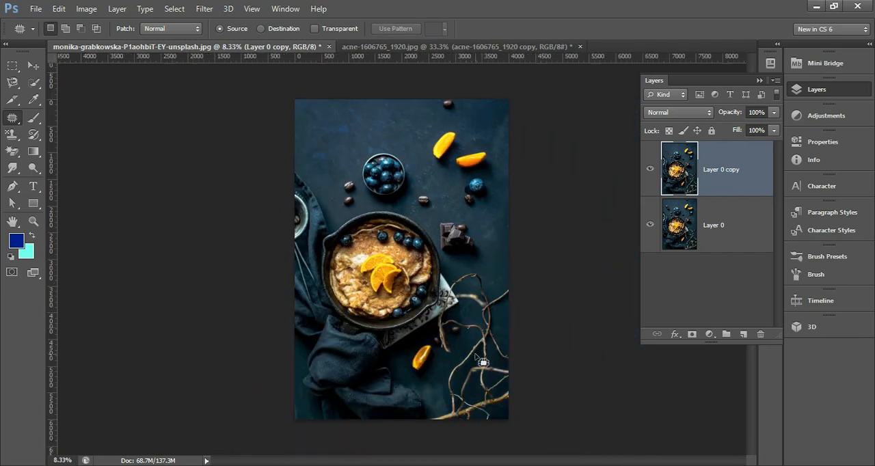
Step: Patch out the two coffee beans between the cloth and the blueberry bowl with clean background, and deselect
{"action": "scroll", "coordinate": [418, 354], "scroll_direction": "up", "scroll_amount": 1}
{"action": "scroll", "coordinate": [381, 254], "scroll_direction": "up", "scroll_amount": 1}
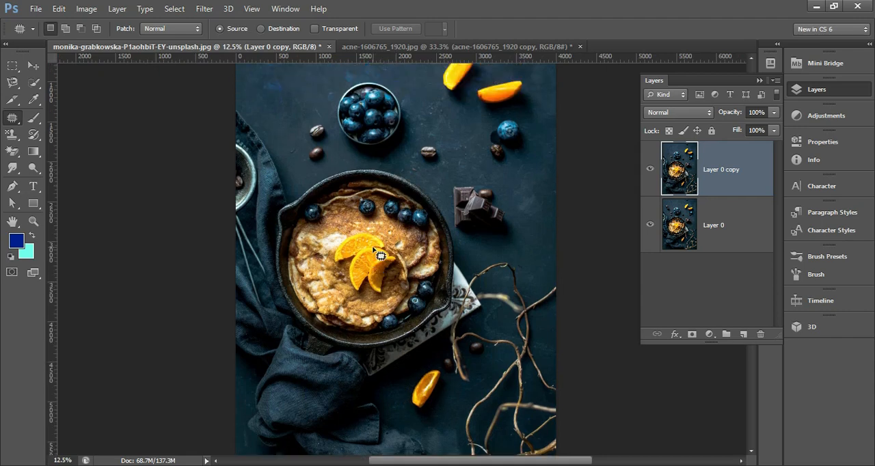
{"action": "scroll", "coordinate": [436, 167], "scroll_direction": "up", "scroll_amount": 1}
{"action": "scroll", "coordinate": [301, 209], "scroll_direction": "up", "scroll_amount": 2}
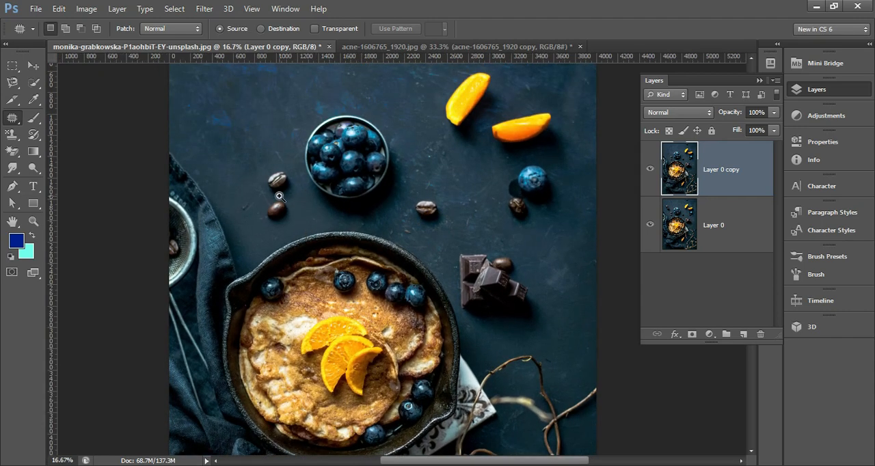
{"action": "left_click", "coordinate": [374, 223], "text": "alt"}
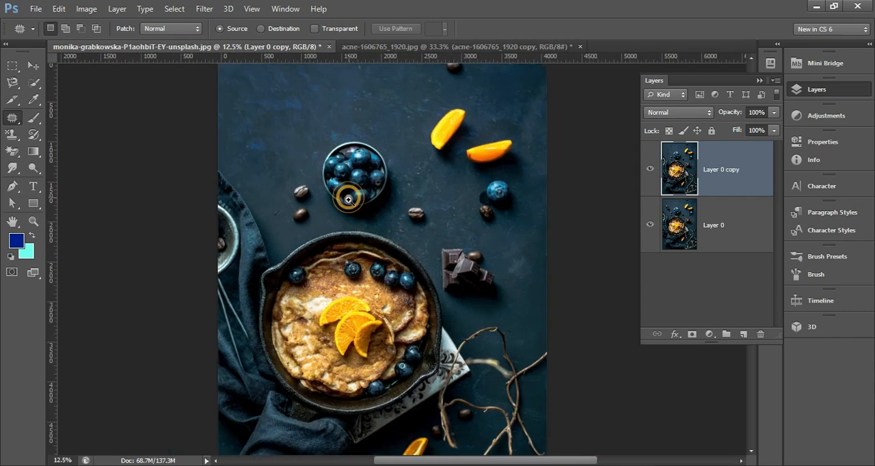
{"action": "scroll", "coordinate": [453, 275], "scroll_direction": "up", "scroll_amount": 1}
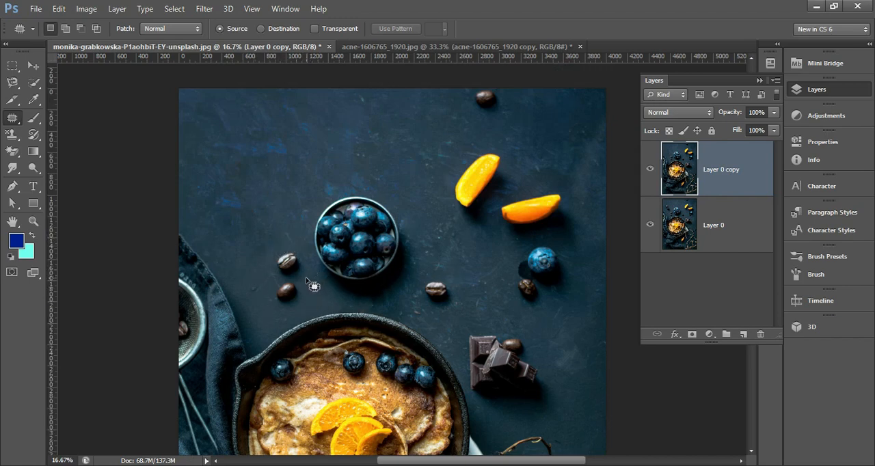
{"action": "mouse_move", "coordinate": [304, 282]}
{"action": "left_mouse_down"}
{"action": "mouse_move", "coordinate": [281, 307]}
{"action": "mouse_move", "coordinate": [271, 293]}
{"action": "mouse_move", "coordinate": [275, 249]}
{"action": "mouse_move", "coordinate": [296, 255]}
{"action": "mouse_move", "coordinate": [299, 292]}
{"action": "mouse_move", "coordinate": [244, 256]}
{"action": "left_mouse_up"}
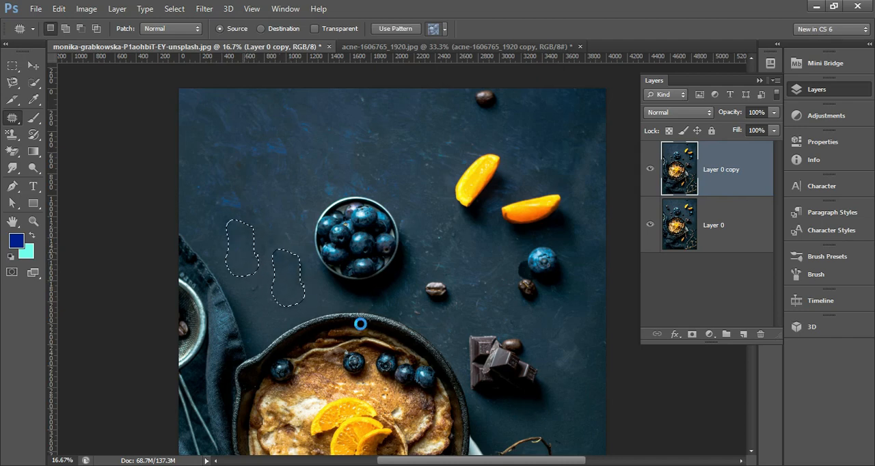
{"action": "key", "text": "ctrl+d"}
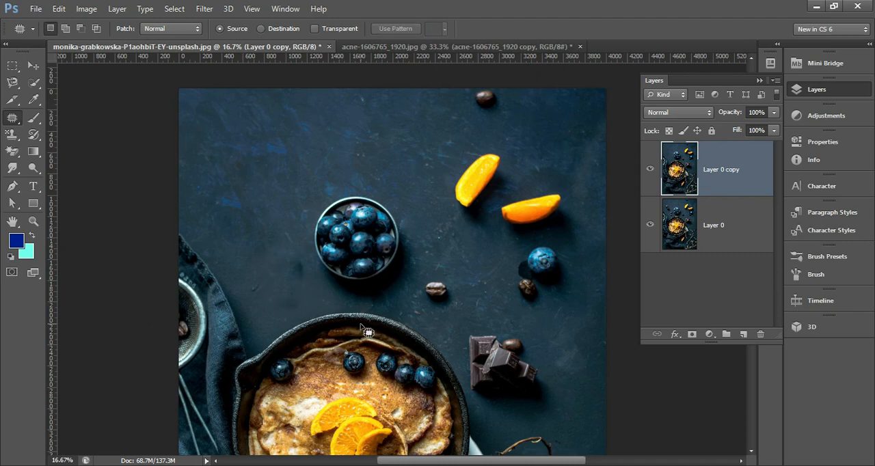
Step: Patch the leftover dark smudge beside the blueberry bowl with clean background and clear the selection
{"action": "left_click", "coordinate": [313, 289], "text": "alt"}
{"action": "left_click", "coordinate": [313, 289], "text": "ctrl"}
{"action": "left_click_drag", "start_coordinate": [308, 305], "coordinate": [319, 248]}
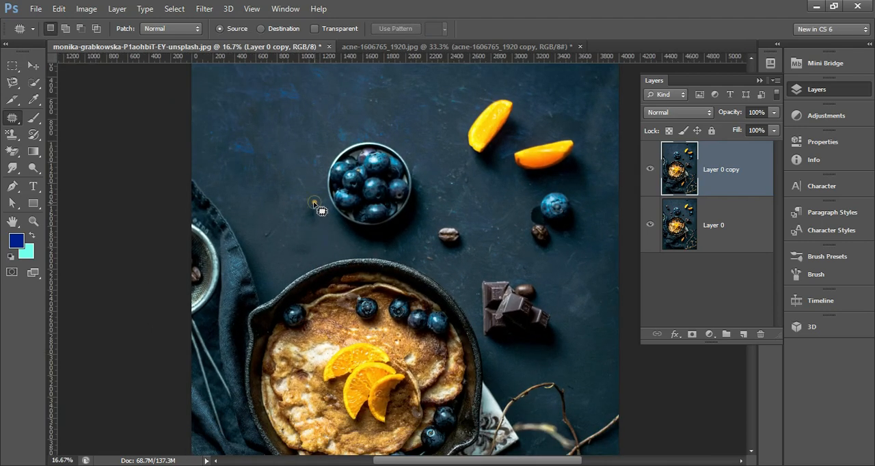
{"action": "mouse_move", "coordinate": [313, 203]}
{"action": "left_mouse_down"}
{"action": "mouse_move", "coordinate": [301, 213]}
{"action": "mouse_move", "coordinate": [305, 229]}
{"action": "mouse_move", "coordinate": [317, 222]}
{"action": "mouse_move", "coordinate": [313, 203]}
{"action": "mouse_move", "coordinate": [317, 223]}
{"action": "mouse_move", "coordinate": [287, 228]}
{"action": "left_mouse_up"}
{"action": "key", "text": "ctrl+d"}
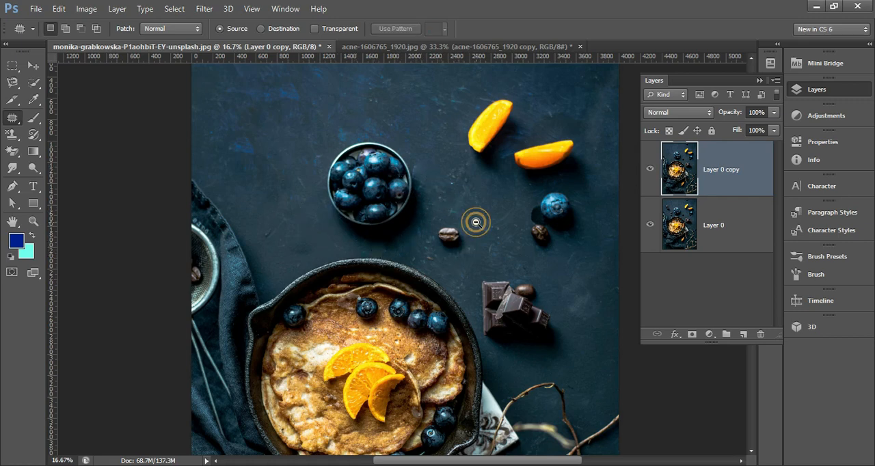
Step: Patch out the single blueberry and the coffee bean below the orange slices with clean background, and deselect
{"action": "scroll", "coordinate": [474, 221], "scroll_direction": "down", "scroll_amount": 1}
{"action": "scroll", "coordinate": [537, 201], "scroll_direction": "up", "scroll_amount": 1}
{"action": "scroll", "coordinate": [537, 201], "scroll_direction": "up", "scroll_amount": 2}
{"action": "scroll", "coordinate": [545, 209], "scroll_direction": "down", "scroll_amount": 5}
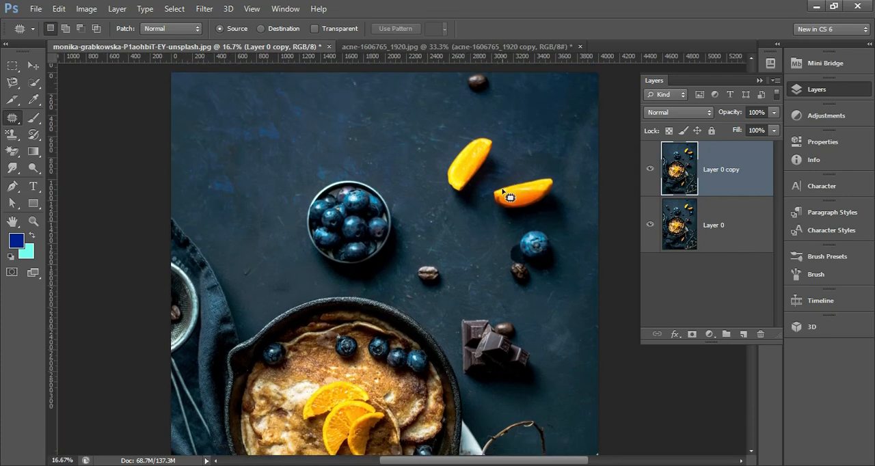
{"action": "scroll", "coordinate": [557, 218], "scroll_direction": "down", "scroll_amount": 1}
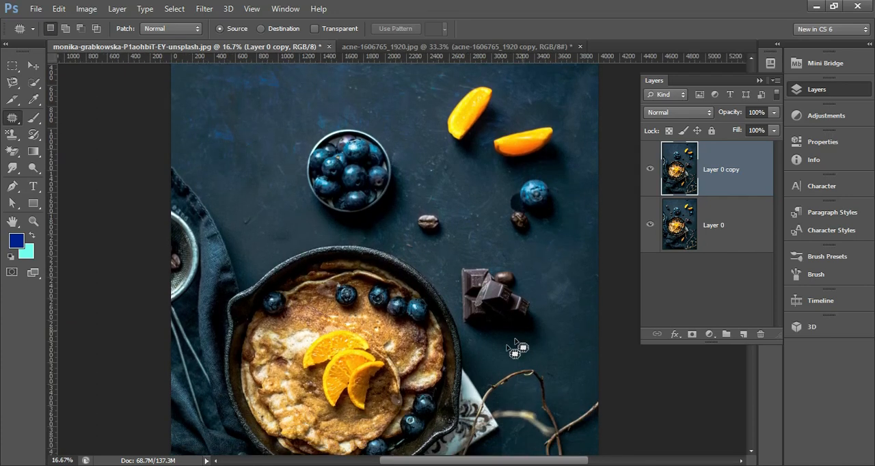
{"action": "scroll", "coordinate": [538, 366], "scroll_direction": "down", "scroll_amount": 1}
{"action": "scroll", "coordinate": [539, 366], "scroll_direction": "up", "scroll_amount": 3}
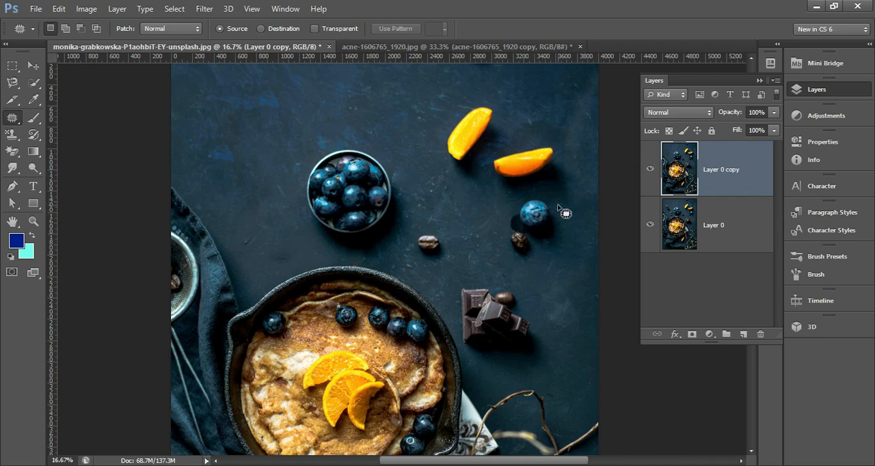
{"action": "mouse_move", "coordinate": [556, 201]}
{"action": "left_mouse_down"}
{"action": "mouse_move", "coordinate": [525, 203]}
{"action": "mouse_move", "coordinate": [503, 235]}
{"action": "mouse_move", "coordinate": [509, 253]}
{"action": "mouse_move", "coordinate": [546, 265]}
{"action": "mouse_move", "coordinate": [576, 256]}
{"action": "mouse_move", "coordinate": [578, 220]}
{"action": "mouse_move", "coordinate": [554, 203]}
{"action": "left_mouse_up"}
{"action": "left_click_drag", "start_coordinate": [560, 235], "coordinate": [558, 288]}
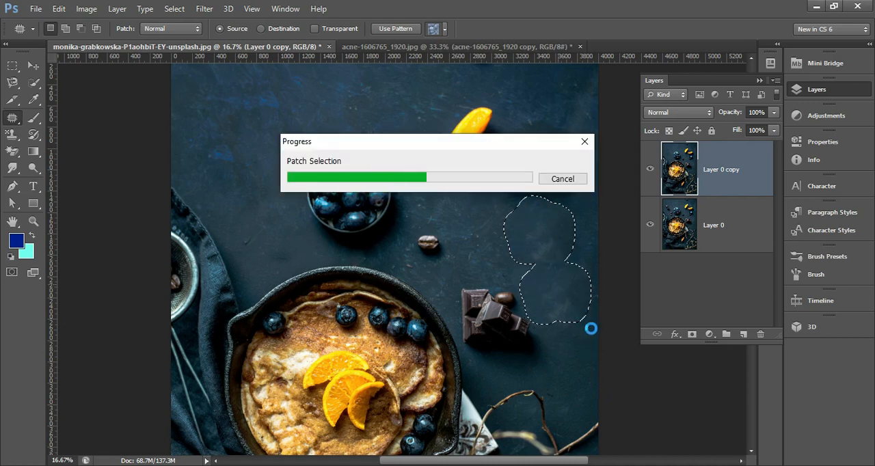
{"action": "key", "text": "ctrl+d"}
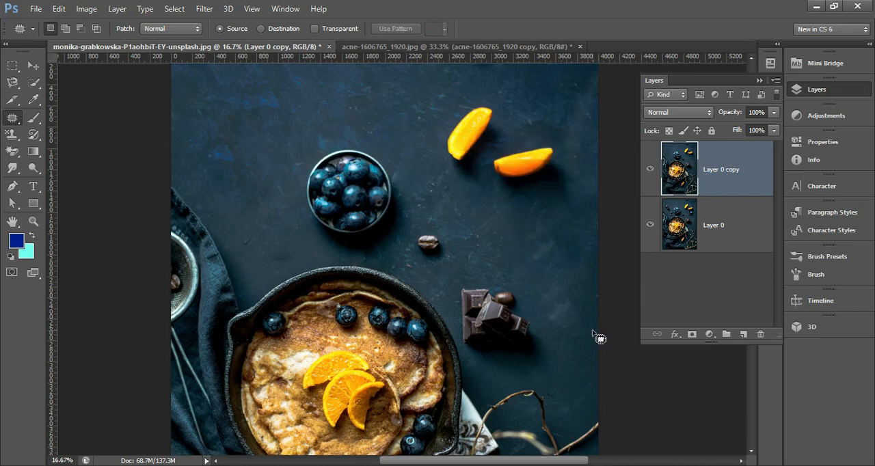
{"action": "scroll", "coordinate": [467, 225], "scroll_direction": "down", "scroll_amount": 2}
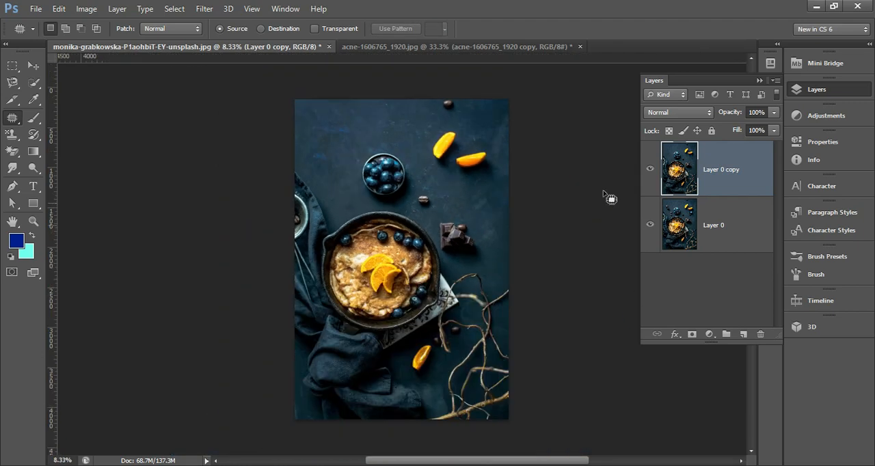
Step: Toggle the visibility of Layer 0 copy to compare the retouched food photo with the original
{"action": "left_click", "coordinate": [649, 169]}
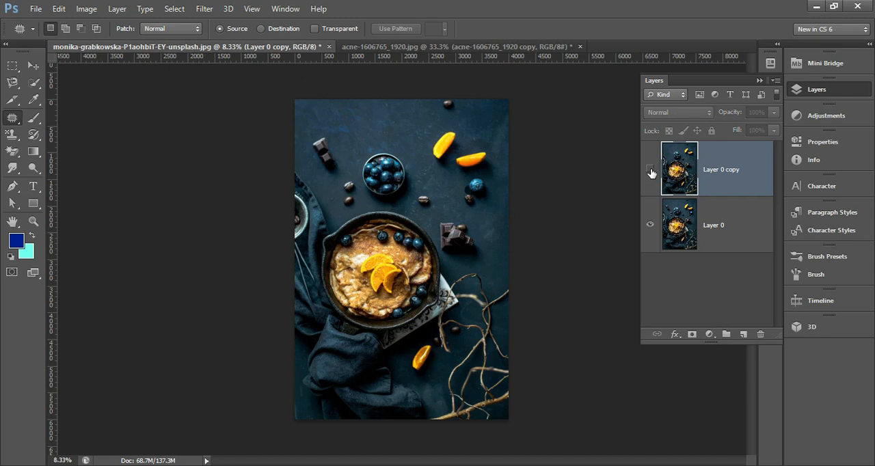
{"action": "left_click", "coordinate": [649, 170]}
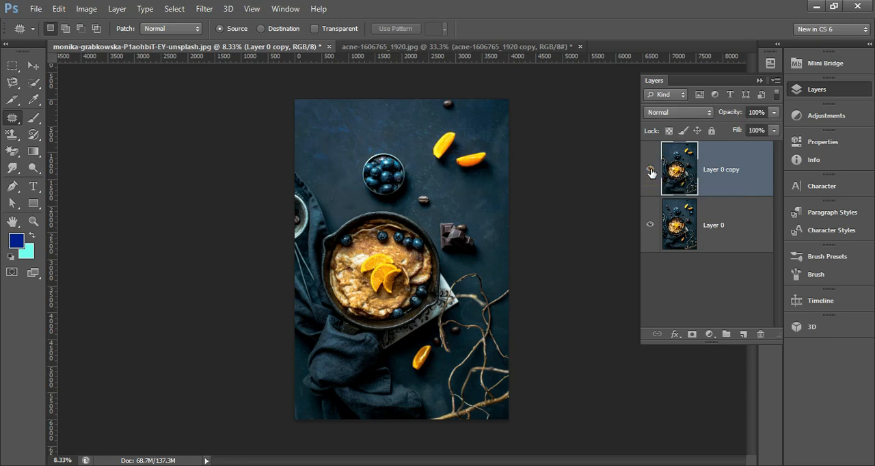
{"action": "left_click", "coordinate": [650, 170]}
{"action": "left_click", "coordinate": [650, 170]}
{"action": "left_click", "coordinate": [445, 142]}
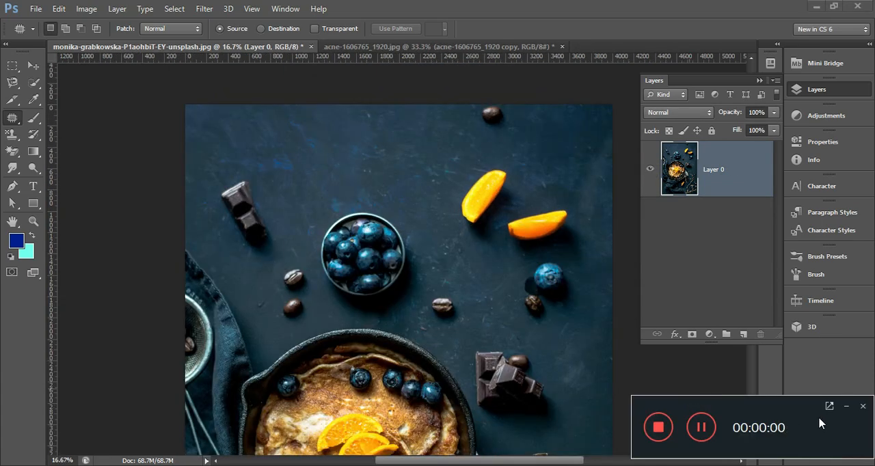
Step: Patch out the lone chocolate piece beside the blueberry bowl on Layer 0 with clean dark background, and deselect
{"action": "left_click", "coordinate": [846, 408]}
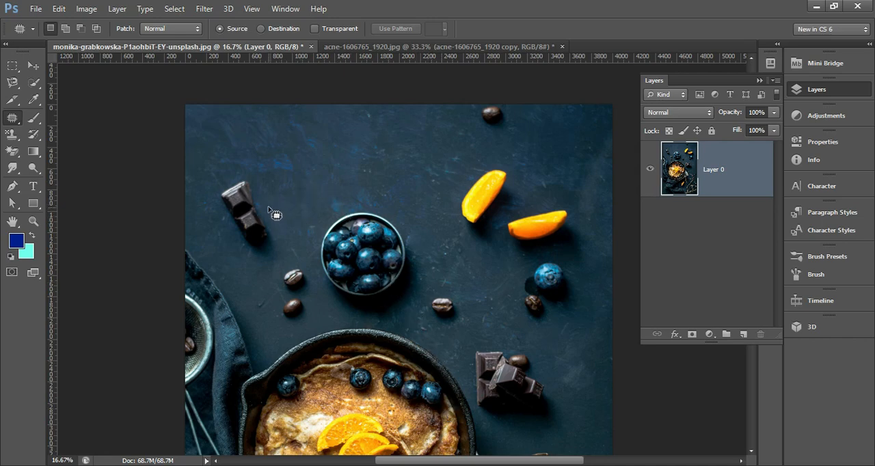
{"action": "mouse_move", "coordinate": [268, 207]}
{"action": "left_mouse_down"}
{"action": "mouse_move", "coordinate": [253, 171]}
{"action": "mouse_move", "coordinate": [223, 166]}
{"action": "mouse_move", "coordinate": [212, 193]}
{"action": "mouse_move", "coordinate": [217, 220]}
{"action": "mouse_move", "coordinate": [239, 255]}
{"action": "mouse_move", "coordinate": [268, 269]}
{"action": "mouse_move", "coordinate": [278, 226]}
{"action": "mouse_move", "coordinate": [262, 185]}
{"action": "mouse_move", "coordinate": [257, 232]}
{"action": "mouse_move", "coordinate": [309, 185]}
{"action": "left_mouse_up"}
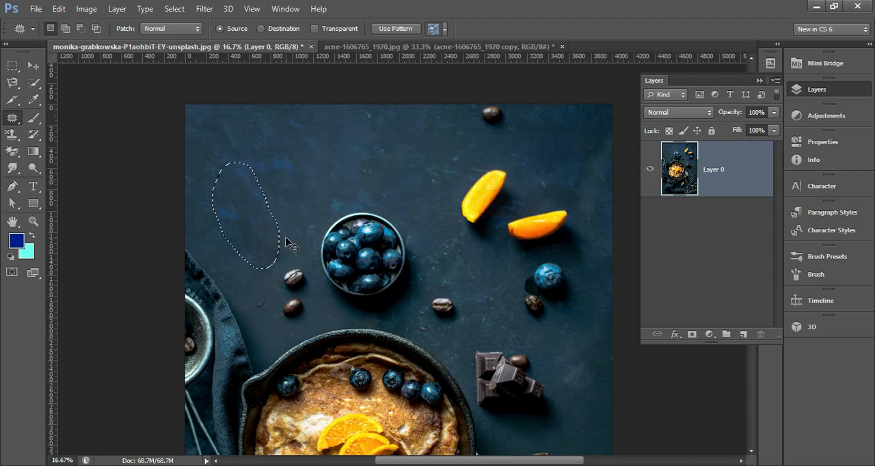
{"action": "key", "text": "ctrl+d"}
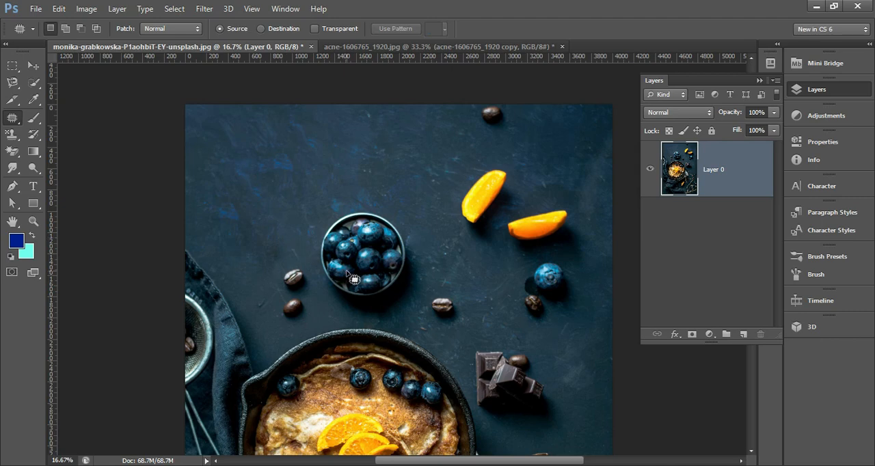
Step: Restore the lone chocolate piece beside the blueberry bowl by painting over its patched area with the History Brush
{"action": "left_click", "coordinate": [19, 113]}
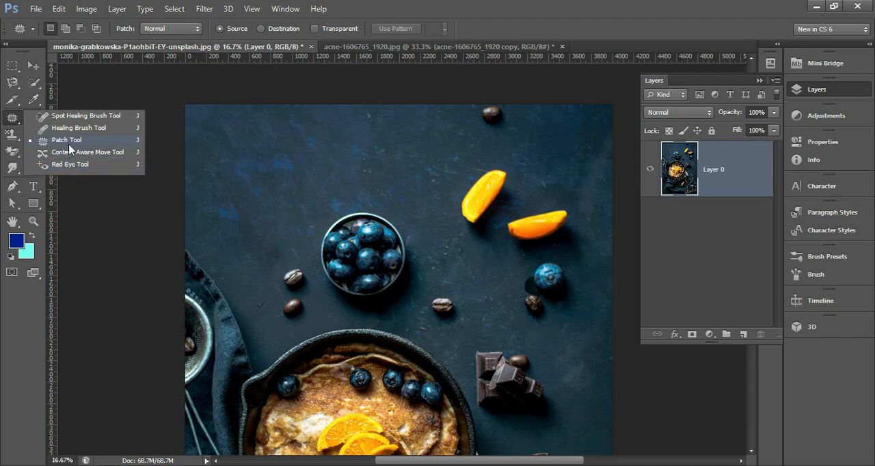
{"action": "left_click", "coordinate": [16, 117]}
{"action": "left_click", "coordinate": [37, 136]}
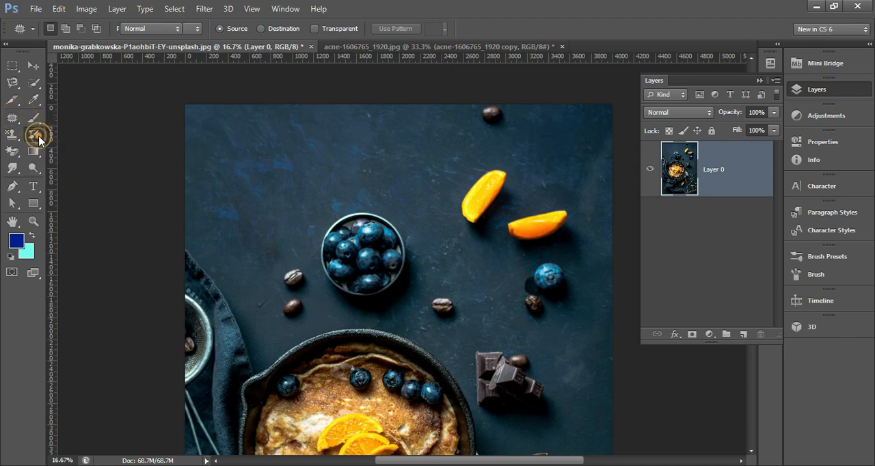
{"action": "left_click", "coordinate": [75, 133]}
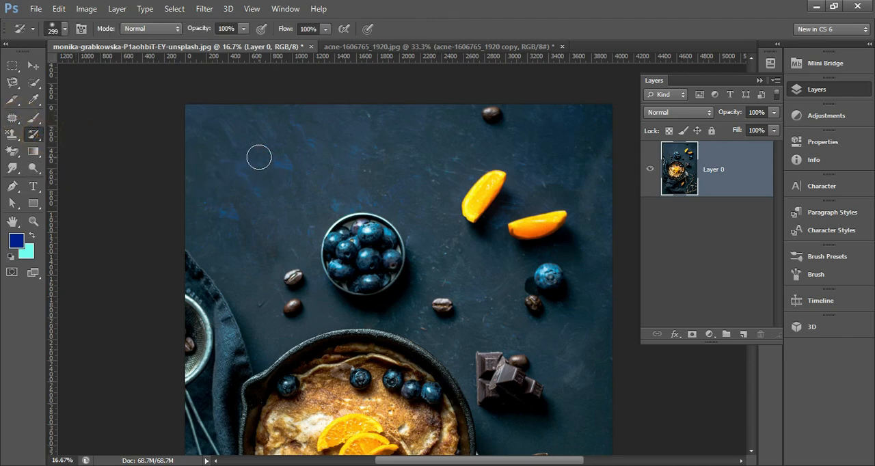
{"action": "left_click", "coordinate": [64, 29]}
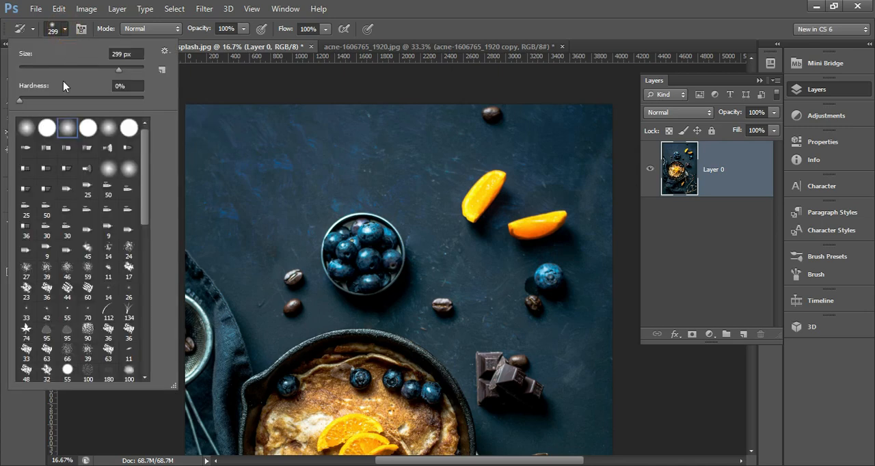
{"action": "left_click", "coordinate": [63, 29]}
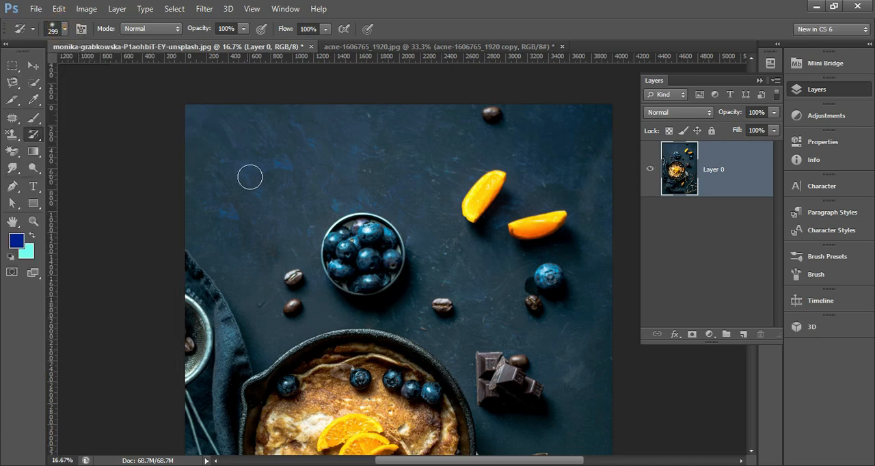
{"action": "left_click", "coordinate": [233, 166]}
{"action": "mouse_move", "coordinate": [235, 170]}
{"action": "left_mouse_down"}
{"action": "mouse_move", "coordinate": [253, 220]}
{"action": "mouse_move", "coordinate": [229, 172]}
{"action": "mouse_move", "coordinate": [254, 243]}
{"action": "mouse_move", "coordinate": [217, 171]}
{"action": "mouse_move", "coordinate": [237, 234]}
{"action": "mouse_move", "coordinate": [228, 186]}
{"action": "mouse_move", "coordinate": [250, 232]}
{"action": "mouse_move", "coordinate": [257, 269]}
{"action": "mouse_move", "coordinate": [255, 221]}
{"action": "mouse_move", "coordinate": [232, 171]}
{"action": "mouse_move", "coordinate": [257, 267]}
{"action": "mouse_move", "coordinate": [220, 175]}
{"action": "mouse_move", "coordinate": [244, 206]}
{"action": "mouse_move", "coordinate": [255, 231]}
{"action": "mouse_move", "coordinate": [207, 154]}
{"action": "mouse_move", "coordinate": [222, 218]}
{"action": "left_mouse_up"}
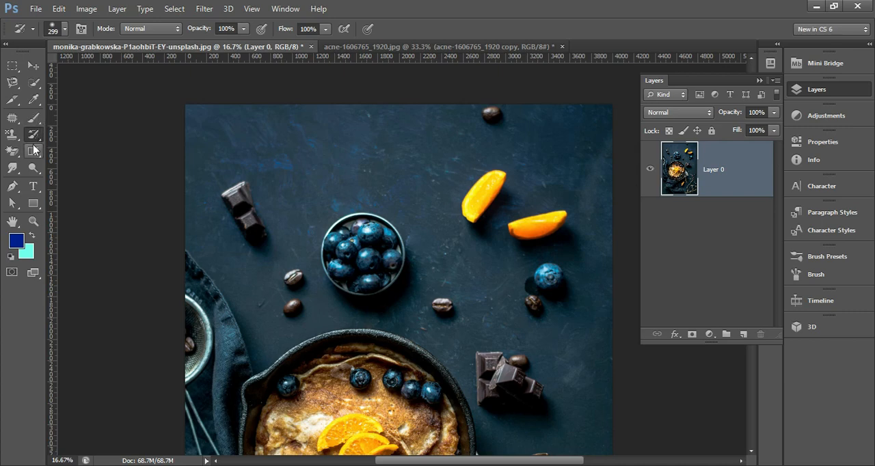
Step: Patch out the chocolate pile beside the pan with clean dark background using the Patch Tool, and deselect
{"action": "left_click", "coordinate": [12, 117]}
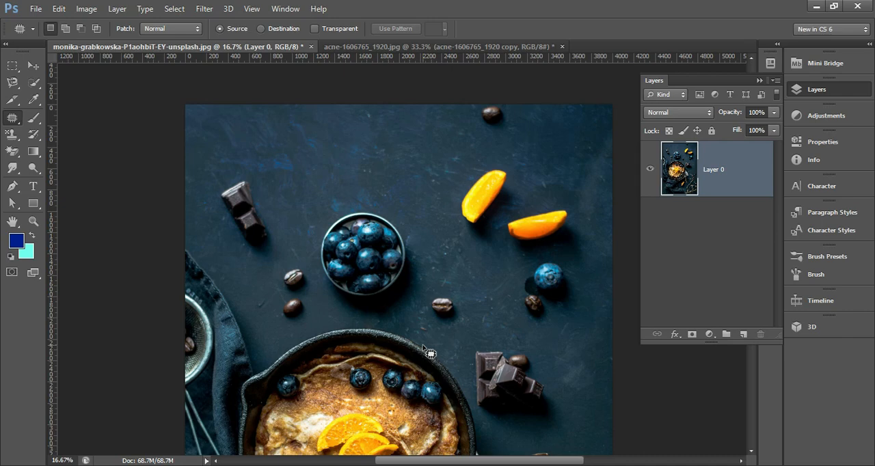
{"action": "scroll", "coordinate": [526, 328], "scroll_direction": "down", "scroll_amount": 2}
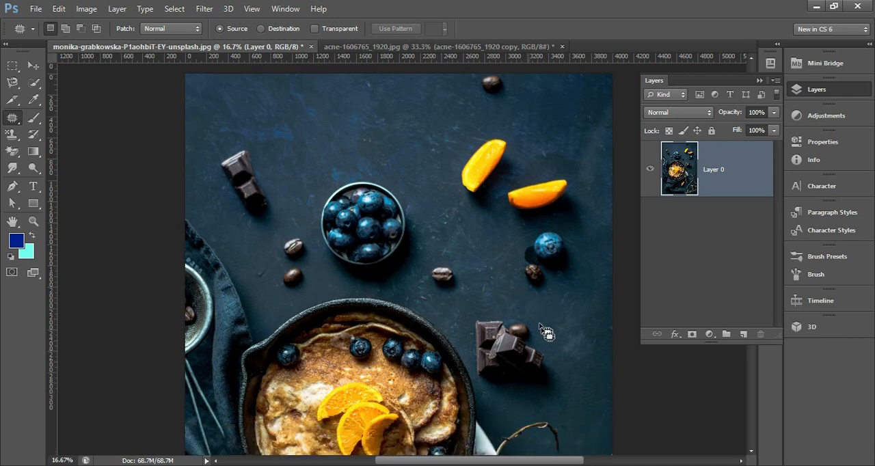
{"action": "mouse_move", "coordinate": [545, 342]}
{"action": "left_mouse_down"}
{"action": "mouse_move", "coordinate": [537, 319]}
{"action": "mouse_move", "coordinate": [515, 309]}
{"action": "mouse_move", "coordinate": [473, 309]}
{"action": "mouse_move", "coordinate": [472, 380]}
{"action": "mouse_move", "coordinate": [501, 400]}
{"action": "mouse_move", "coordinate": [522, 400]}
{"action": "mouse_move", "coordinate": [551, 363]}
{"action": "mouse_move", "coordinate": [543, 337]}
{"action": "mouse_move", "coordinate": [489, 317]}
{"action": "mouse_move", "coordinate": [421, 200]}
{"action": "mouse_move", "coordinate": [402, 134]}
{"action": "left_mouse_up"}
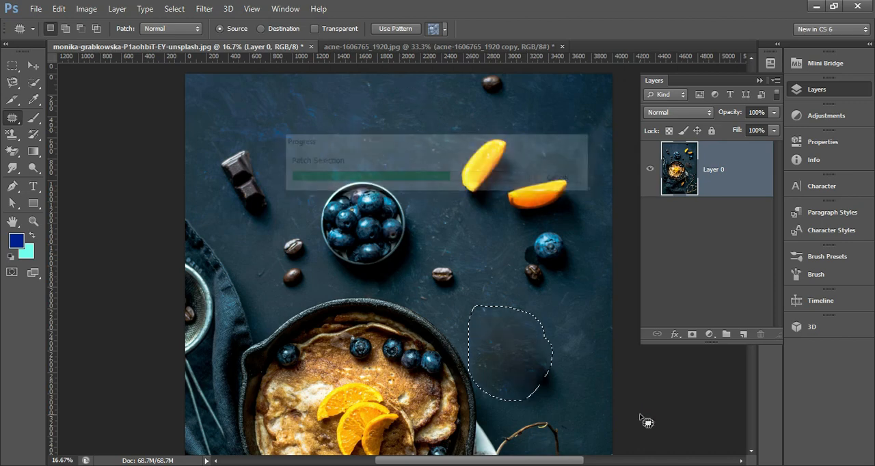
{"action": "key", "text": "ctrl+d"}
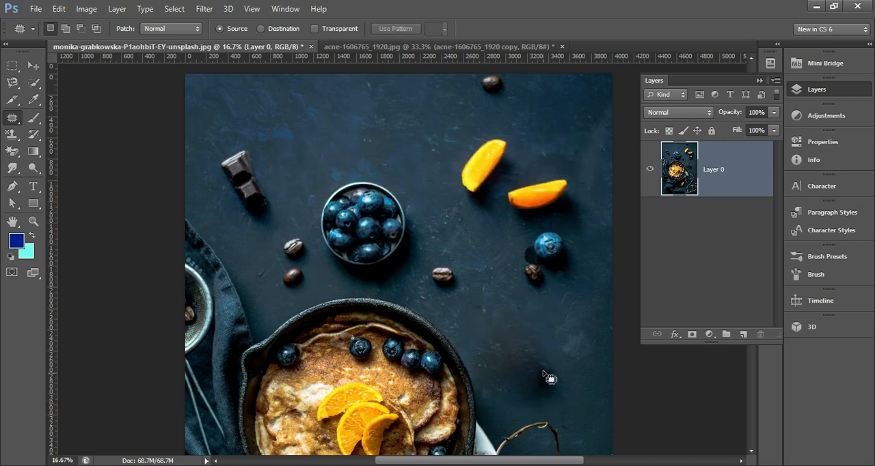
Step: Paint over the patched area beside the pan with the History Brush to bring back the chocolate pile
{"action": "left_click", "coordinate": [36, 142]}
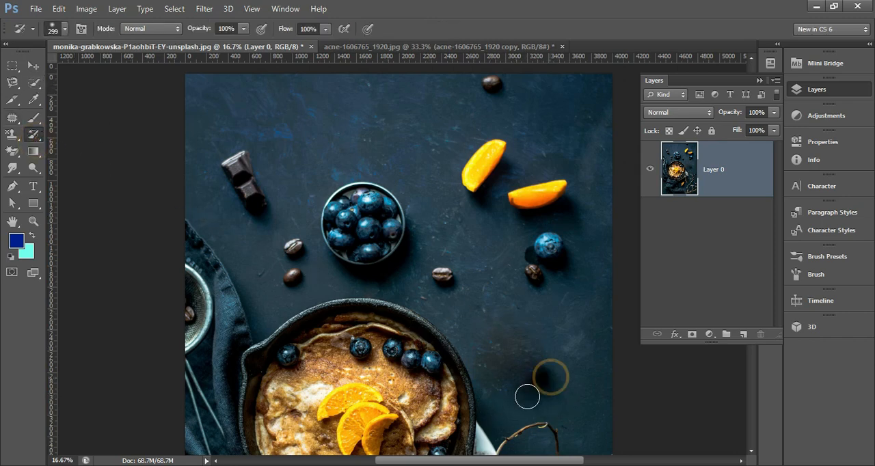
{"action": "mouse_move", "coordinate": [555, 349]}
{"action": "left_mouse_down"}
{"action": "mouse_move", "coordinate": [496, 397]}
{"action": "mouse_move", "coordinate": [536, 334]}
{"action": "mouse_move", "coordinate": [510, 382]}
{"action": "mouse_move", "coordinate": [498, 386]}
{"action": "mouse_move", "coordinate": [522, 344]}
{"action": "mouse_move", "coordinate": [516, 338]}
{"action": "mouse_move", "coordinate": [471, 371]}
{"action": "mouse_move", "coordinate": [508, 322]}
{"action": "mouse_move", "coordinate": [460, 344]}
{"action": "left_mouse_up"}
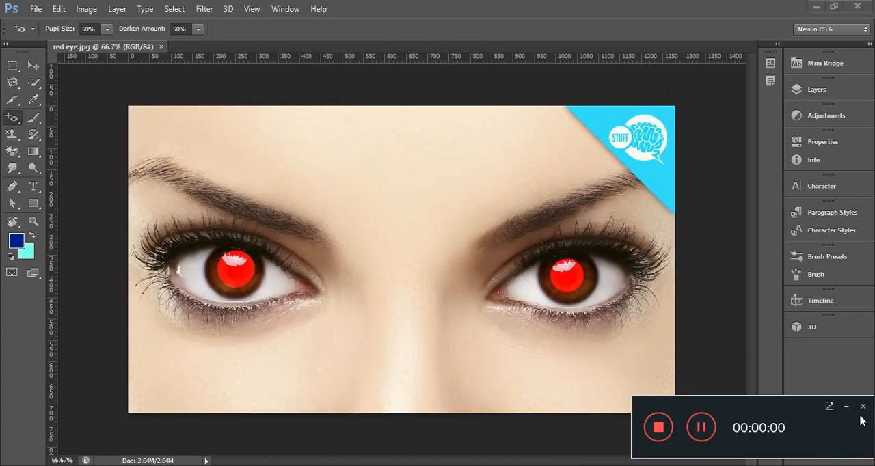
Step: Activate the Red Eye Tool for the eye close-up in red eye.jpg
{"action": "left_click", "coordinate": [847, 405]}
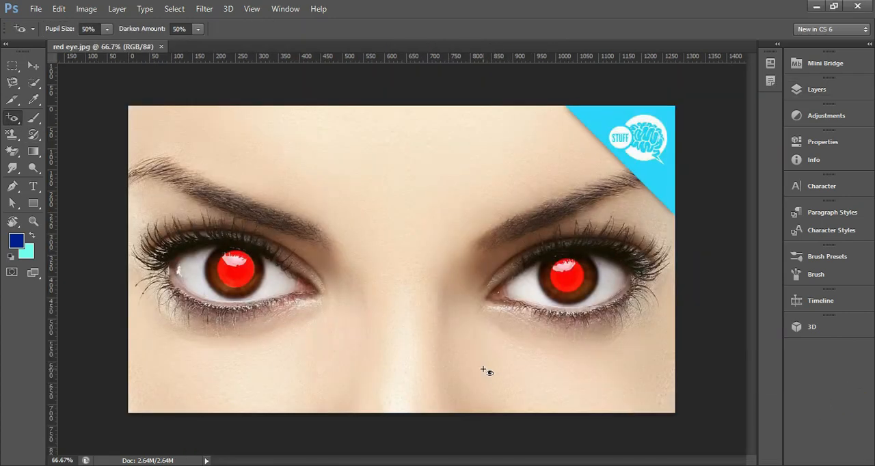
{"action": "right_click", "coordinate": [9, 121]}
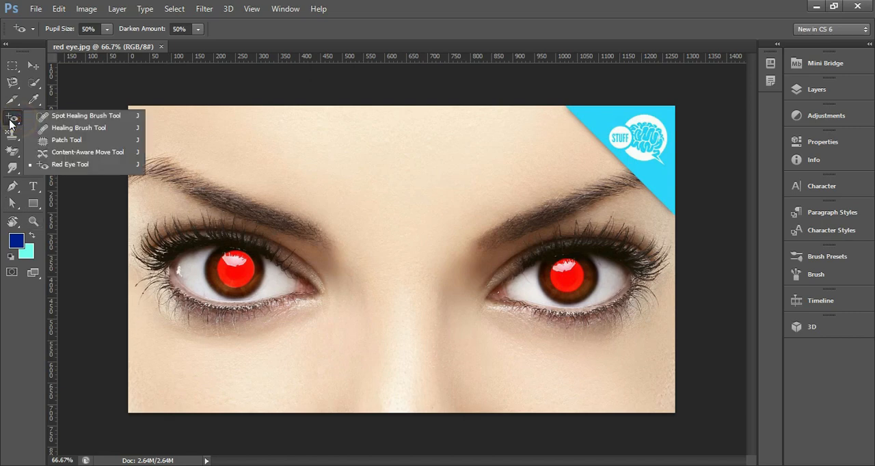
{"action": "left_click", "coordinate": [36, 120]}
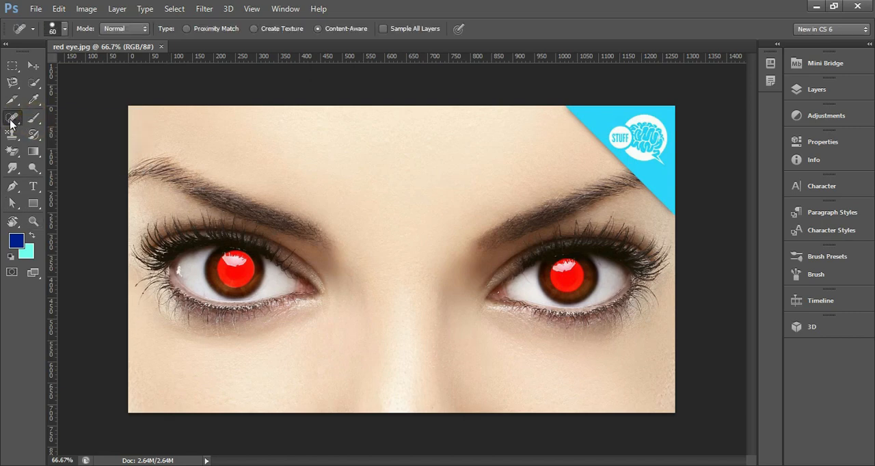
{"action": "right_click", "coordinate": [11, 121]}
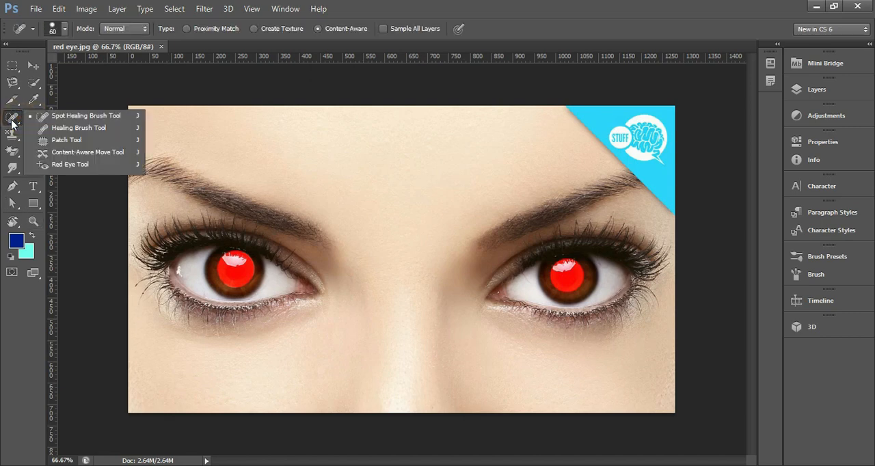
{"action": "left_click", "coordinate": [69, 166]}
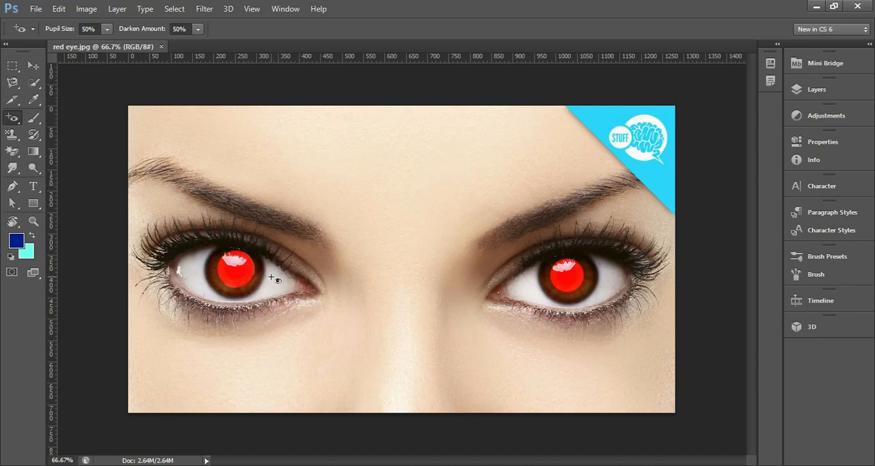
Step: Remove the red from the pupils of both eyes with the Red Eye Tool and check the corrections up close
{"action": "left_click", "coordinate": [19, 121]}
{"action": "left_click", "coordinate": [59, 165]}
{"action": "left_click", "coordinate": [243, 277]}
{"action": "left_click", "coordinate": [575, 285]}
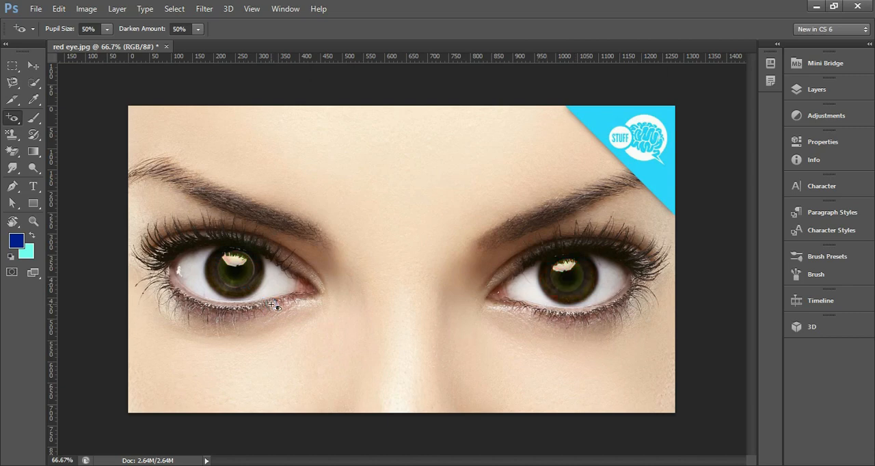
{"action": "left_click", "coordinate": [253, 269]}
{"action": "left_click", "coordinate": [600, 283], "text": "ctrl"}
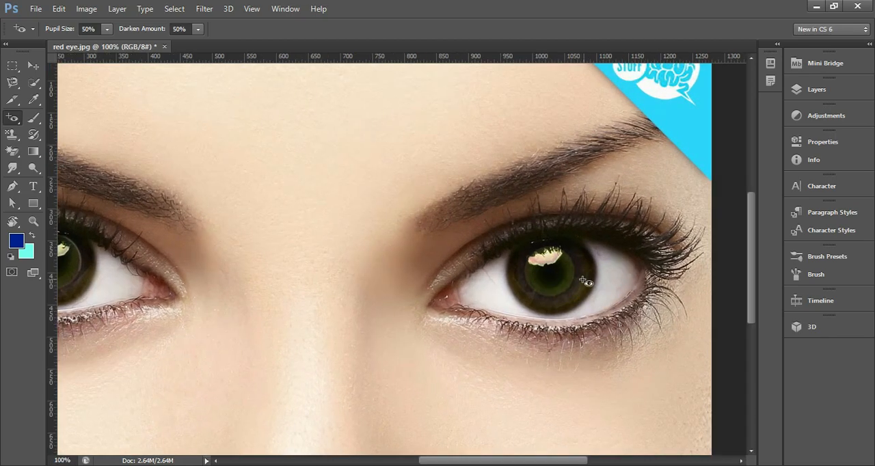
{"action": "left_click", "coordinate": [583, 279], "text": "ctrl"}
{"action": "left_click", "coordinate": [366, 280], "text": "ctrl+alt"}
{"action": "left_click", "coordinate": [267, 285], "text": "ctrl+alt"}
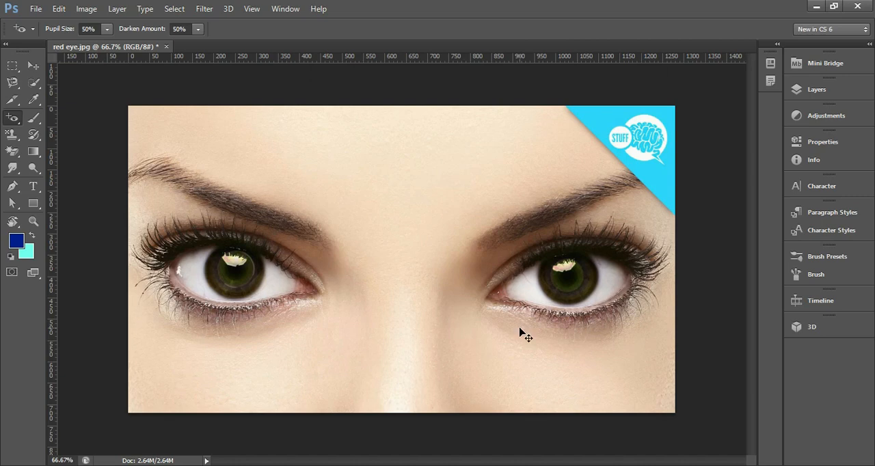
Step: Repeatedly undo and reapply the red-eye corrections on both eyes to compare the photo before and after
{"action": "key", "text": "ctrl+z"}
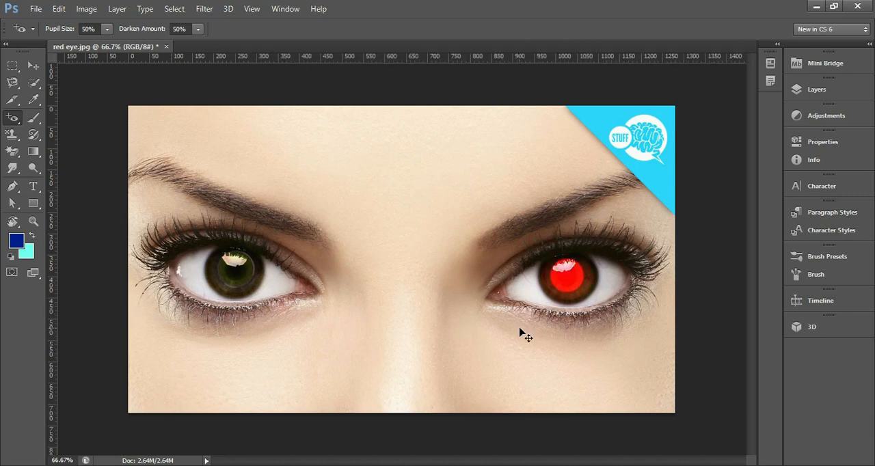
{"action": "key", "text": "ctrl+alt+z"}
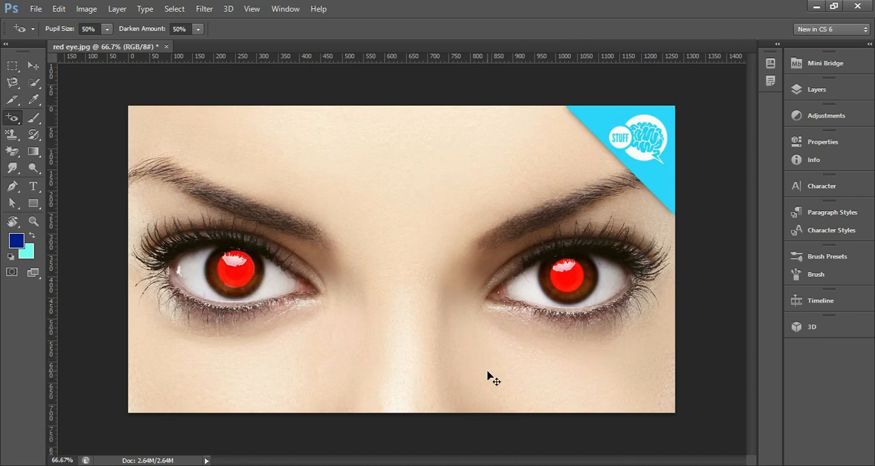
{"action": "key", "text": "ctrl+shift+z"}
{"action": "key", "text": "ctrl+shift+z"}
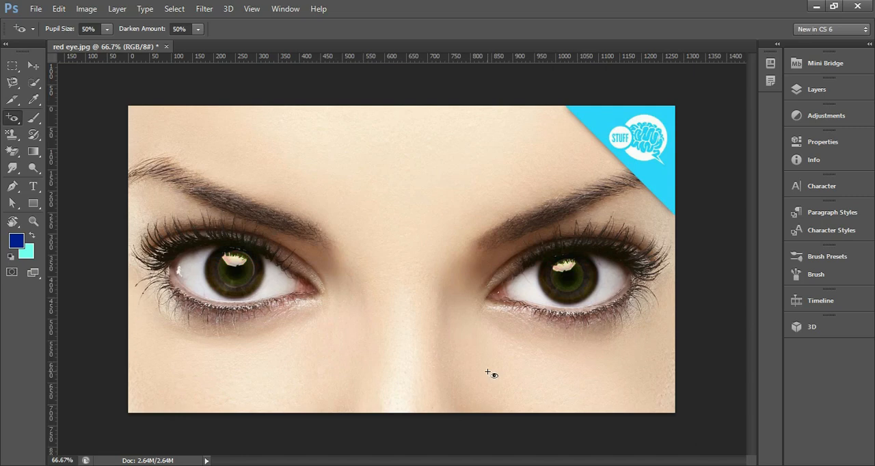
{"action": "key", "text": "ctrl+alt+z"}
{"action": "key", "text": "ctrl+alt+z"}
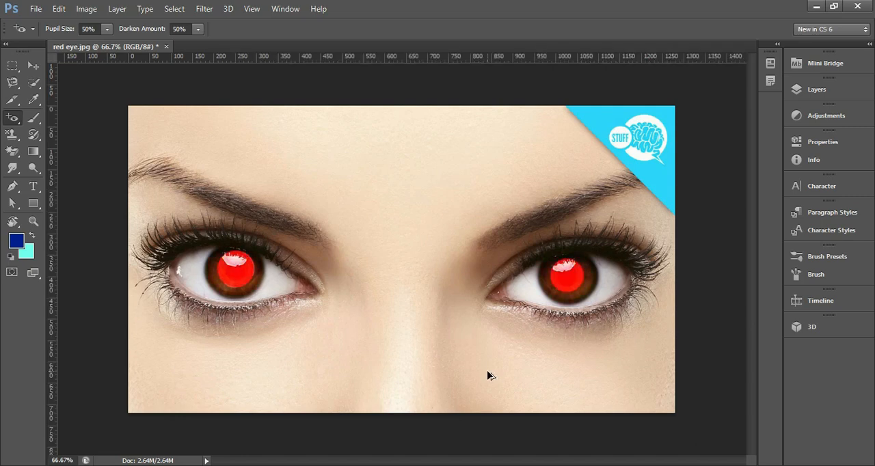
{"action": "key", "text": "ctrl+shift+z"}
{"action": "key", "text": "ctrl+shift+z"}
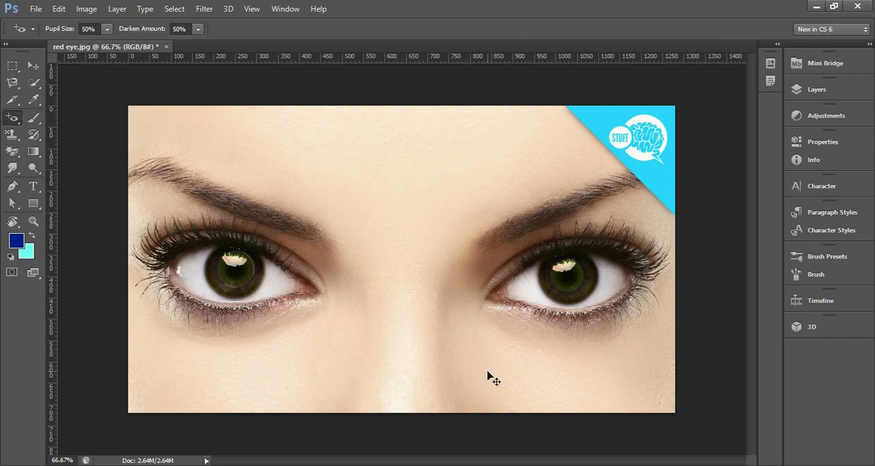
{"action": "key", "text": "ctrl+alt+z"}
{"action": "key", "text": "ctrl+alt+z"}
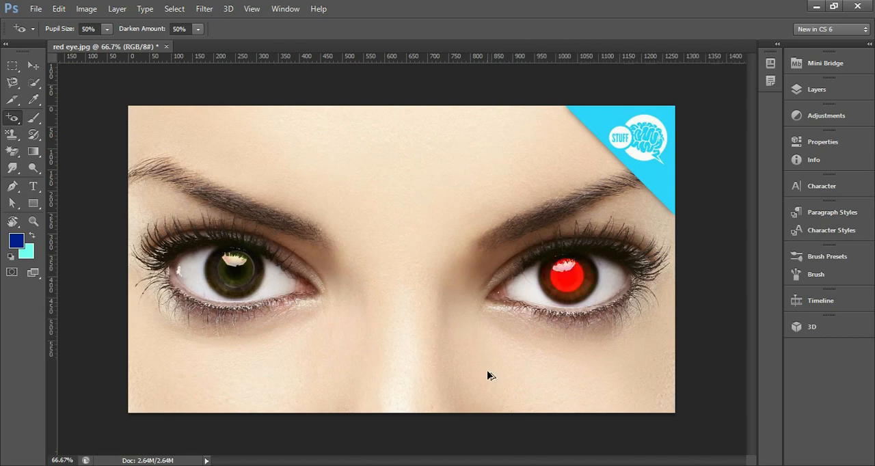